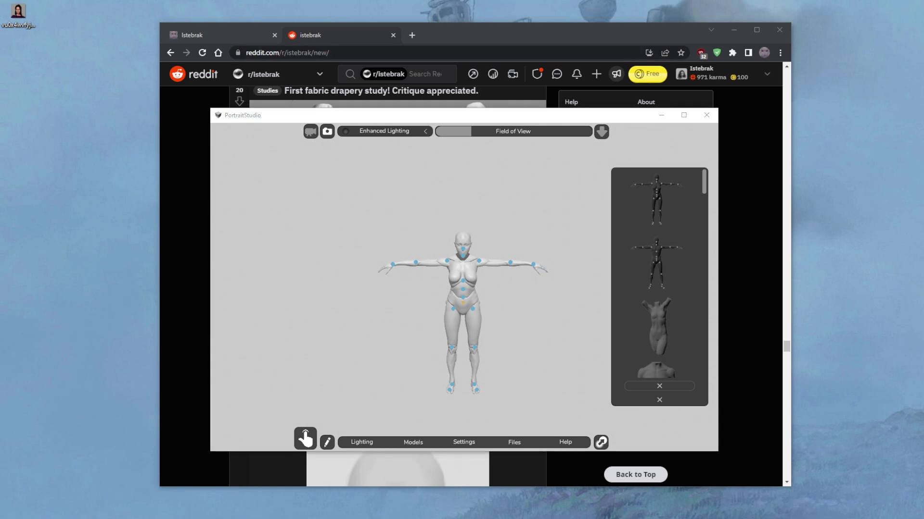
Launch Adobe Photoshop, move the reference Photos window to the top-left, and bring PortraitStudio forward
click(5, 518)
click(70, 264)
drag(134, 243, 134, 90)
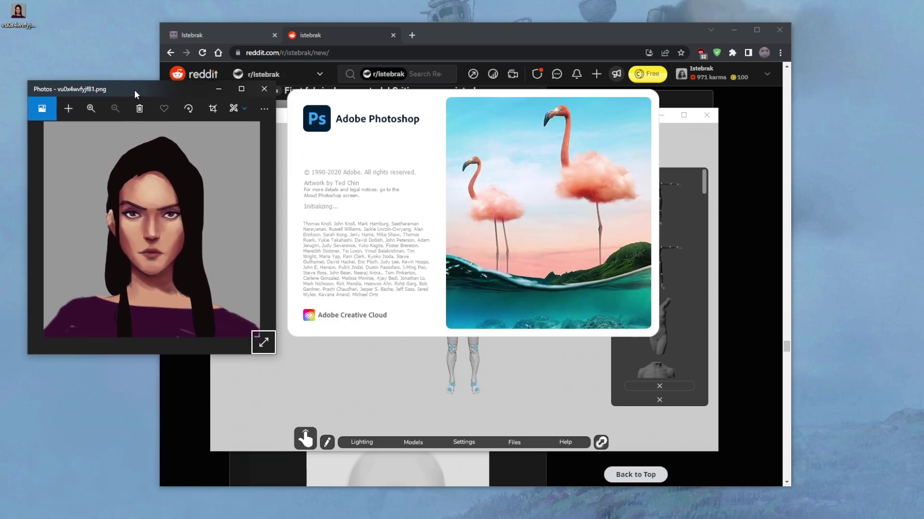
click(281, 119)
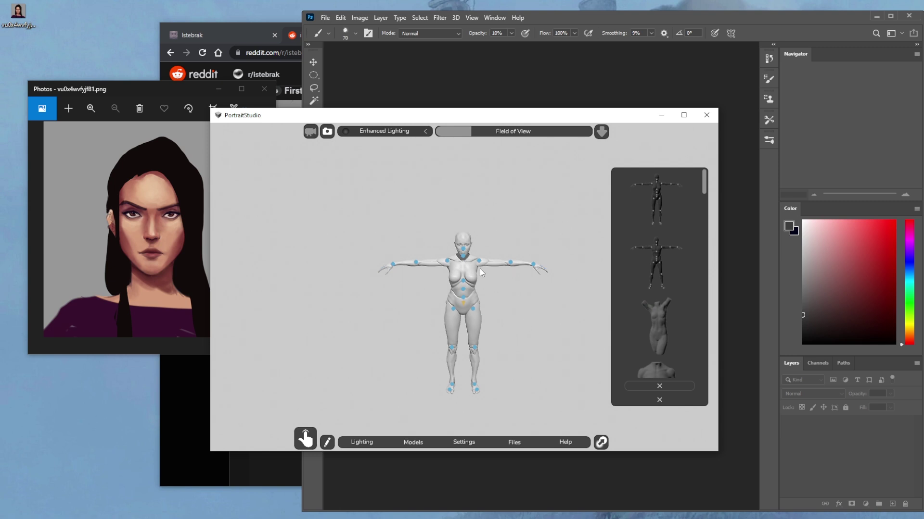
click(894, 517)
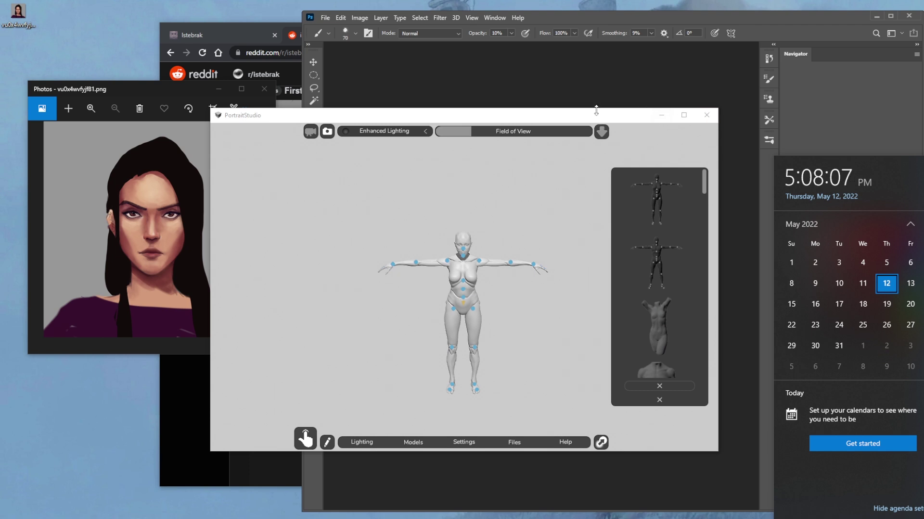
Rearrange the Photos and PortraitStudio windows, close both Models panels and enlarge the mannequin viewport
drag(152, 88, 142, 42)
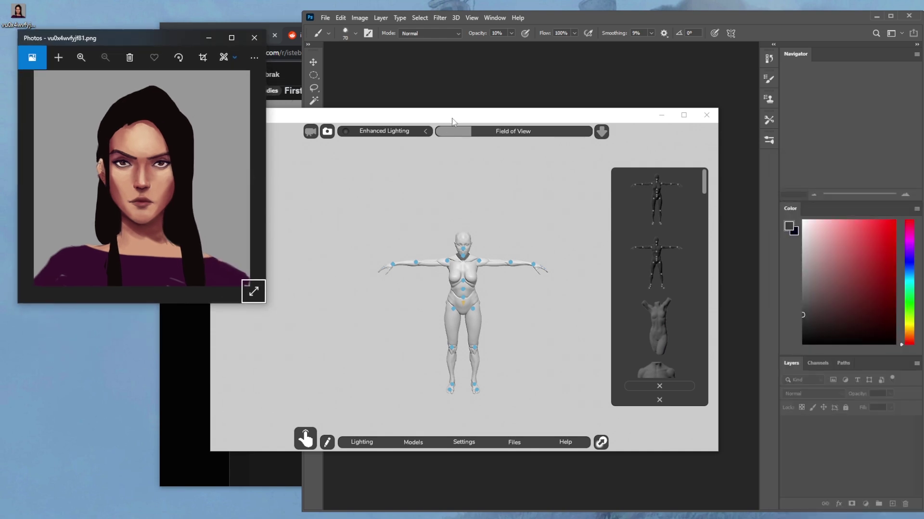
drag(452, 121, 531, 129)
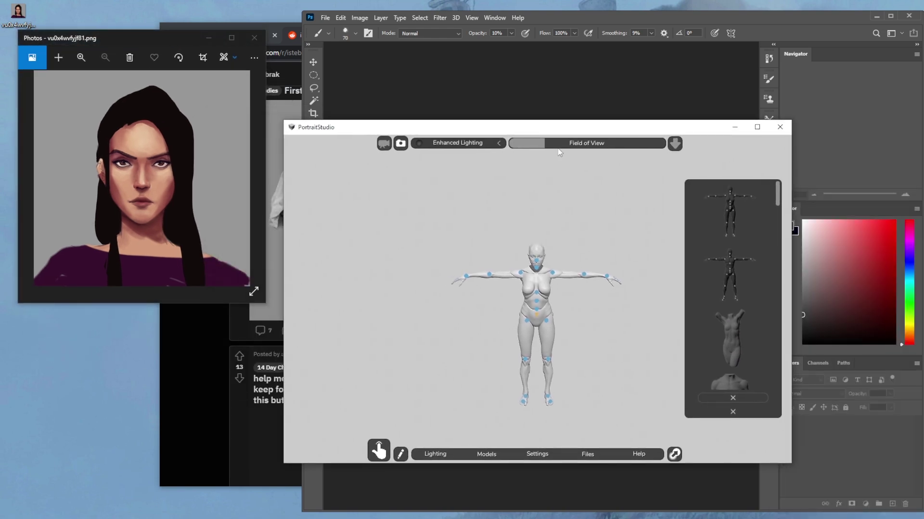
click(743, 398)
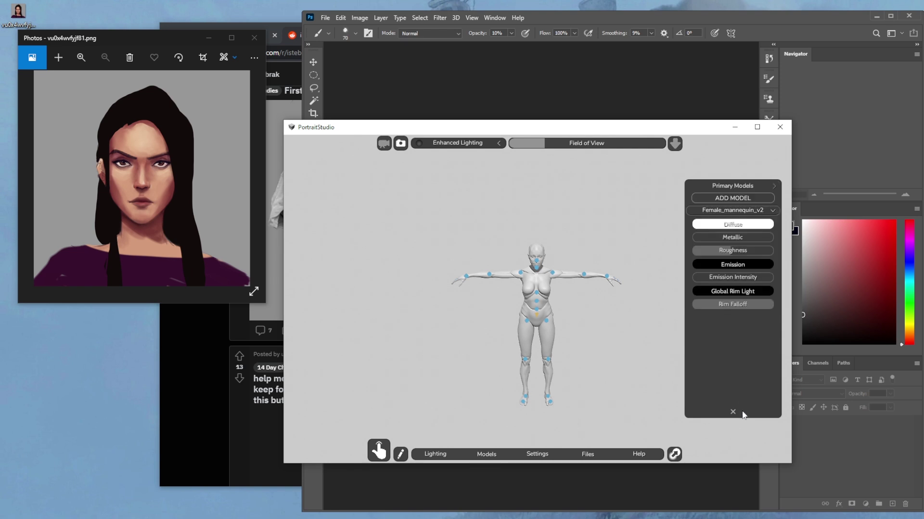
click(741, 413)
click(378, 451)
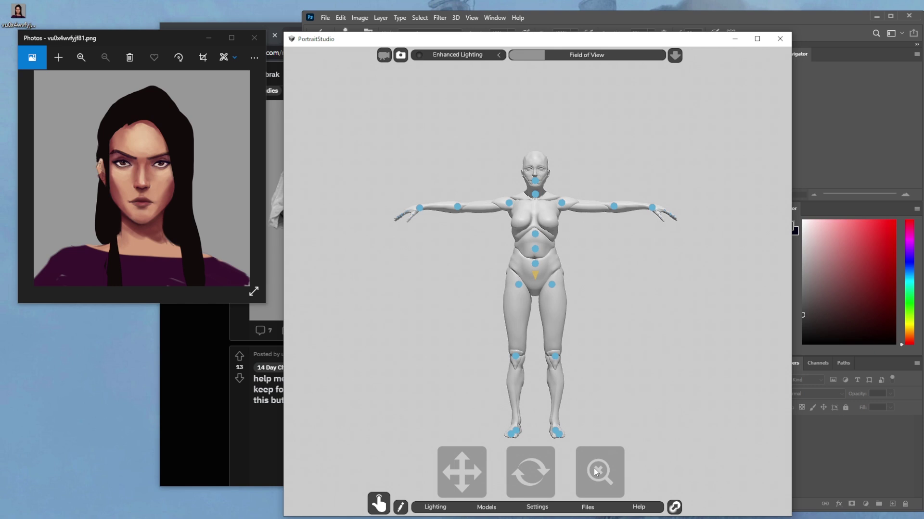
click(510, 206)
Frame the mannequin at a three-quarter angle and rotate the right leg at the hip
click(551, 284)
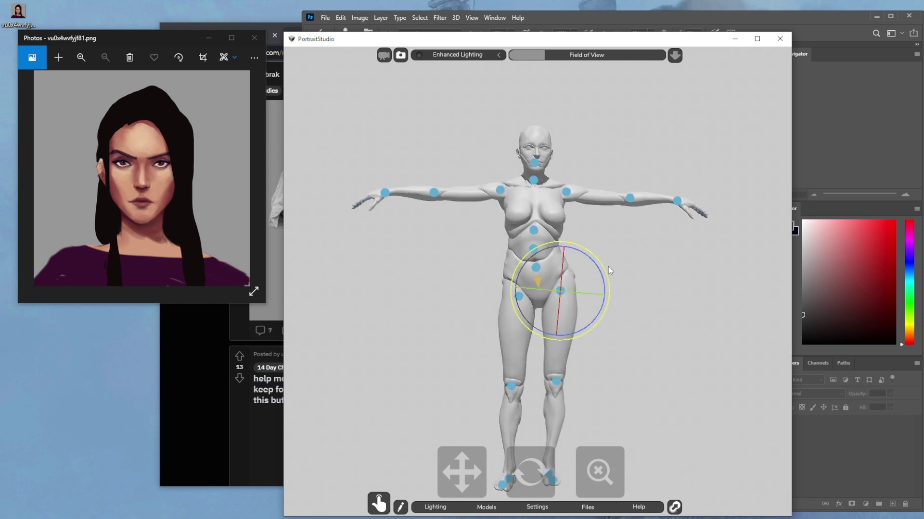
click(675, 267)
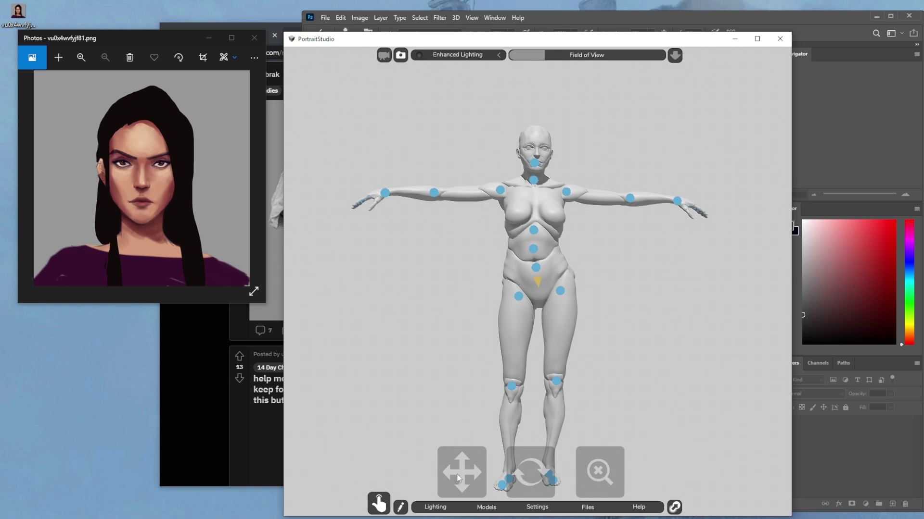
drag(459, 478, 460, 432)
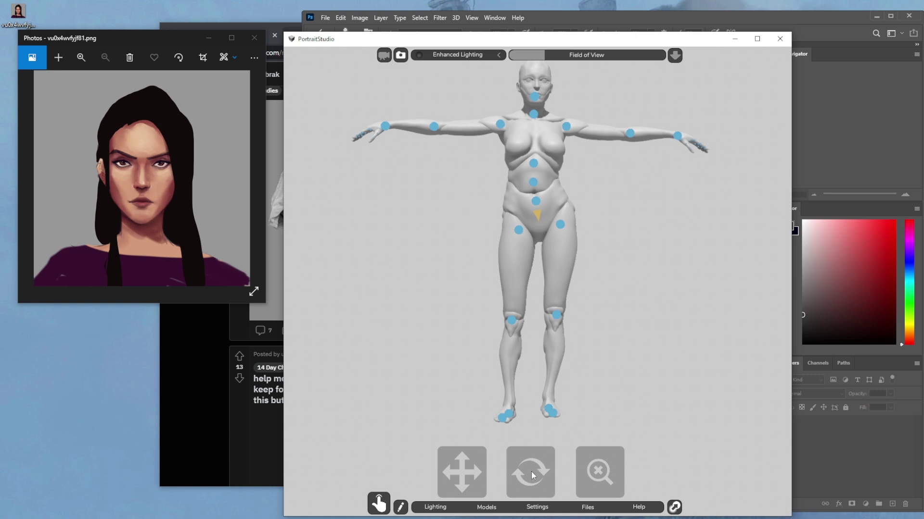
drag(531, 471, 350, 478)
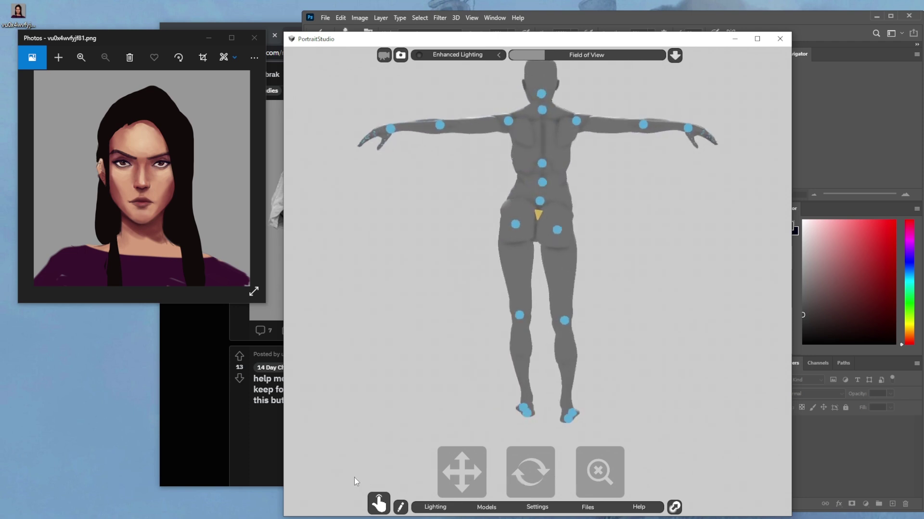
click(555, 231)
drag(555, 231, 560, 216)
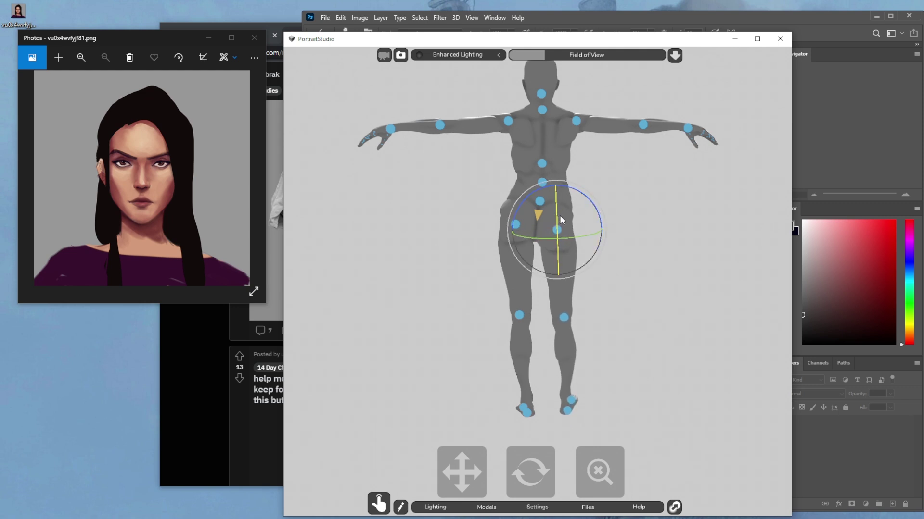
Rotate the left foot and bend the left knee so the foot turns inward
drag(536, 474, 712, 477)
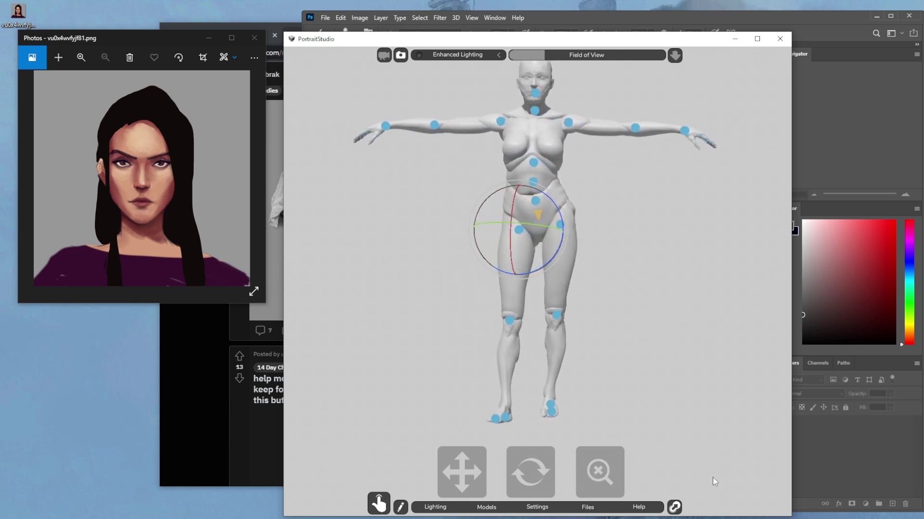
click(505, 416)
drag(498, 370, 511, 411)
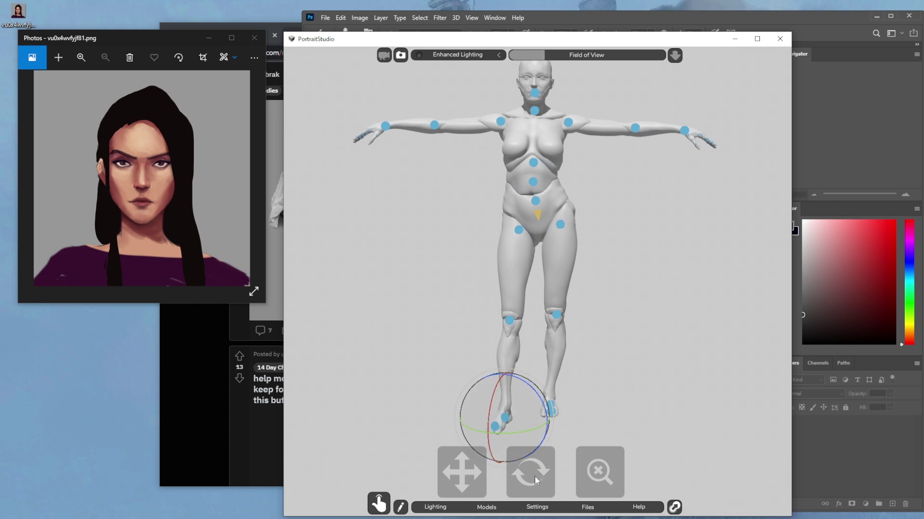
drag(535, 475, 578, 476)
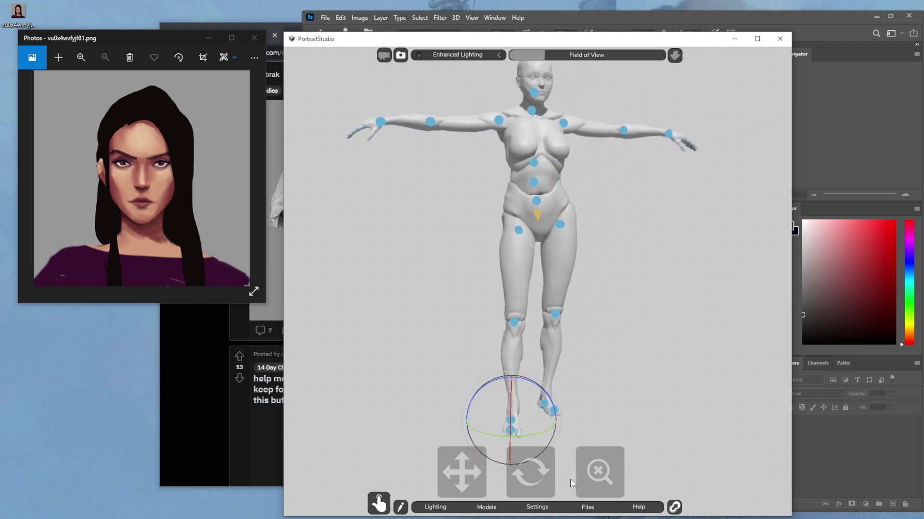
click(515, 322)
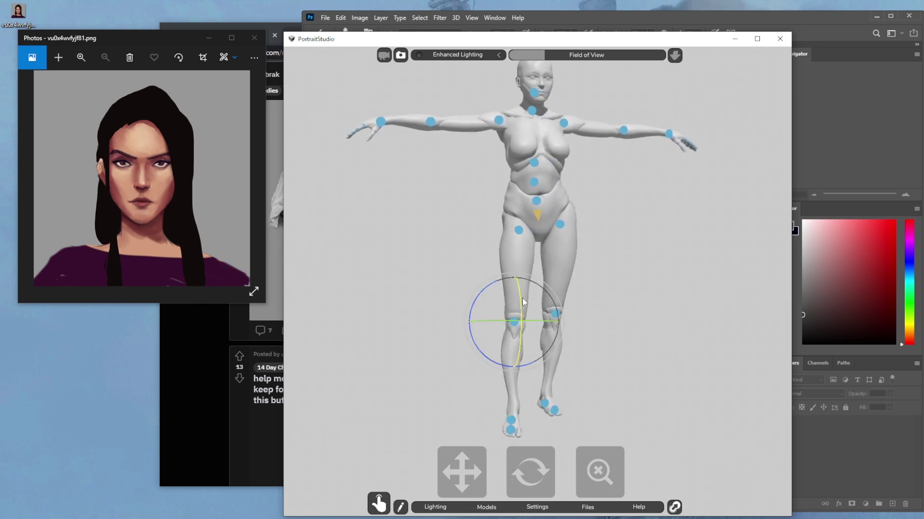
drag(521, 298, 526, 307)
Rotate the left leg further at the hip and turn the left ankle
click(519, 231)
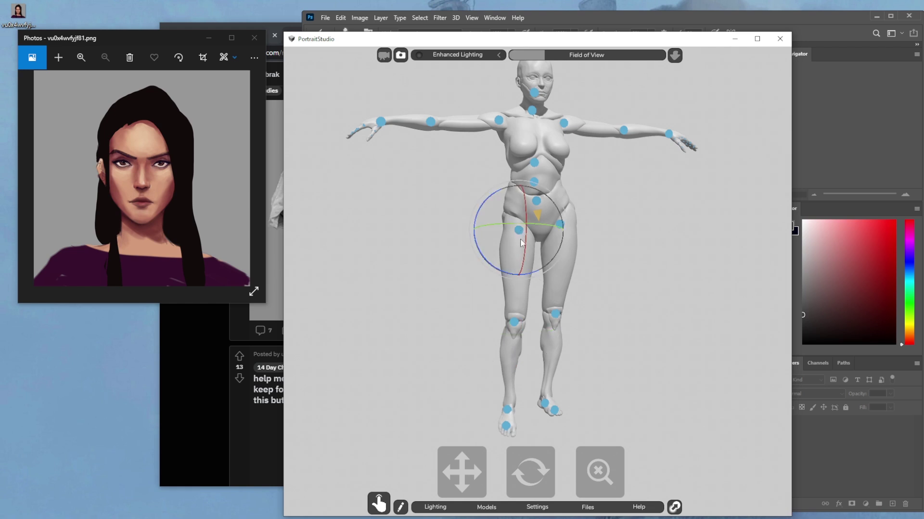
drag(525, 241, 525, 238)
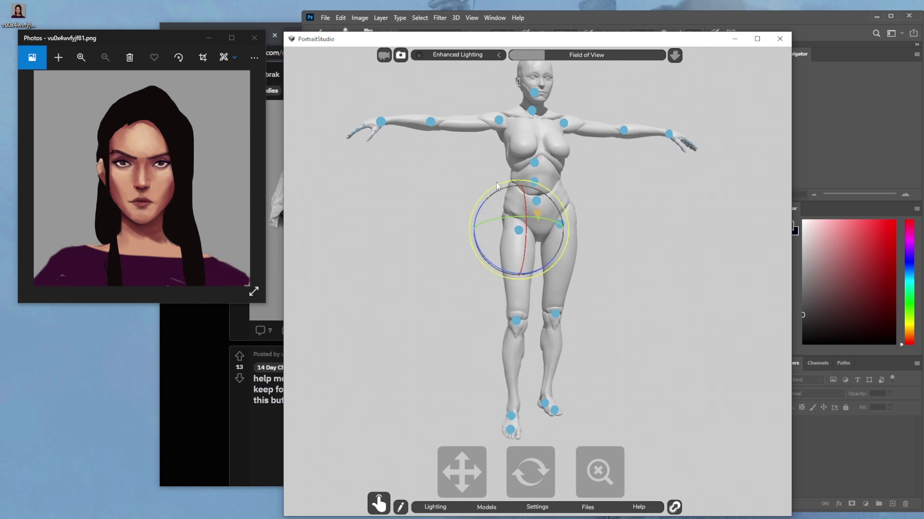
drag(498, 181, 498, 184)
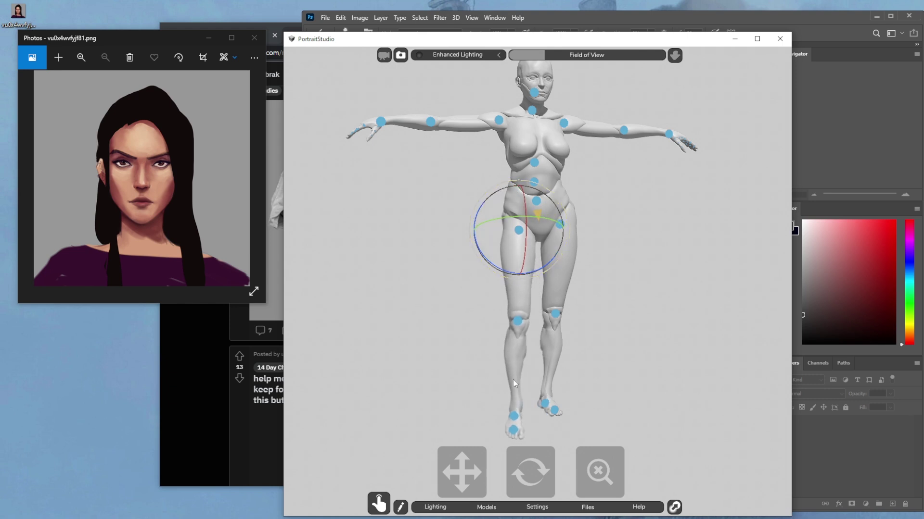
click(514, 415)
drag(516, 408, 519, 402)
mouse_move(543, 481)
mouse_down()
mouse_move(448, 477)
mouse_move(541, 486)
mouse_move(530, 487)
mouse_up()
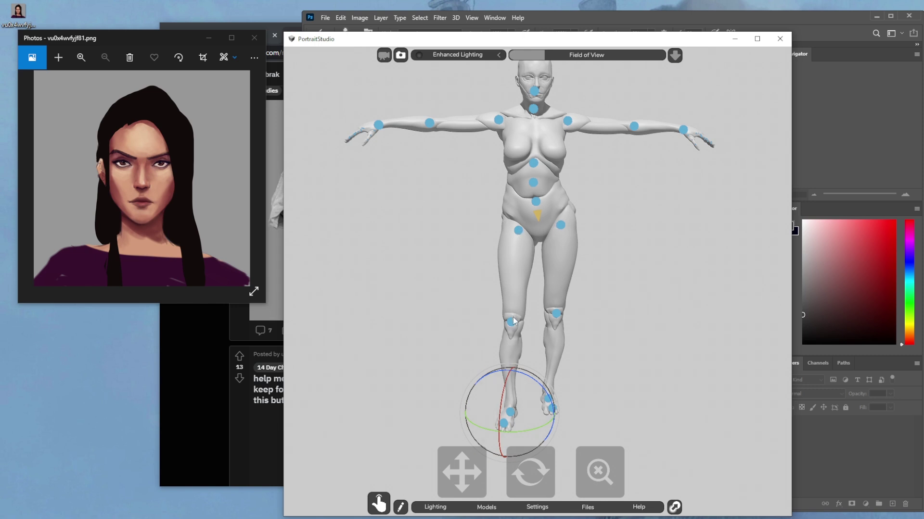
Lower both of the mannequin's arms from the T-pose down to her sides
drag(539, 480, 539, 474)
drag(483, 476, 449, 488)
click(482, 146)
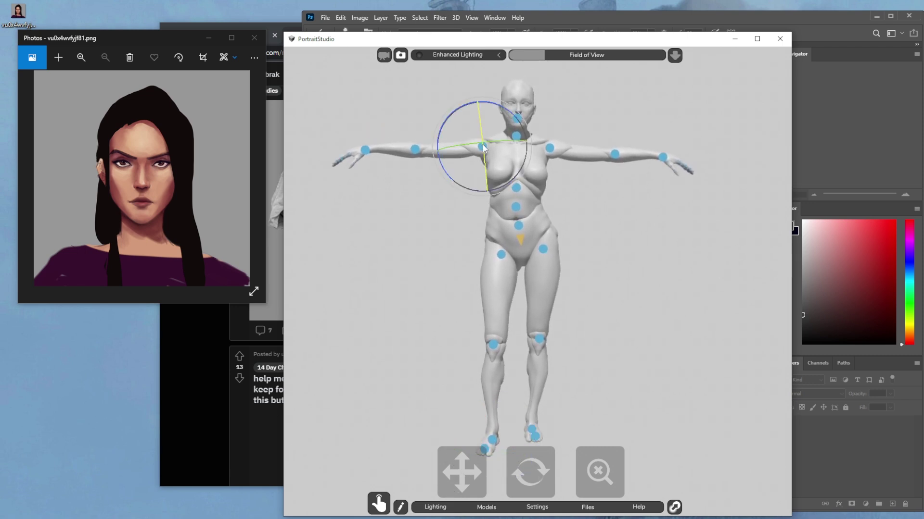
drag(491, 99, 453, 121)
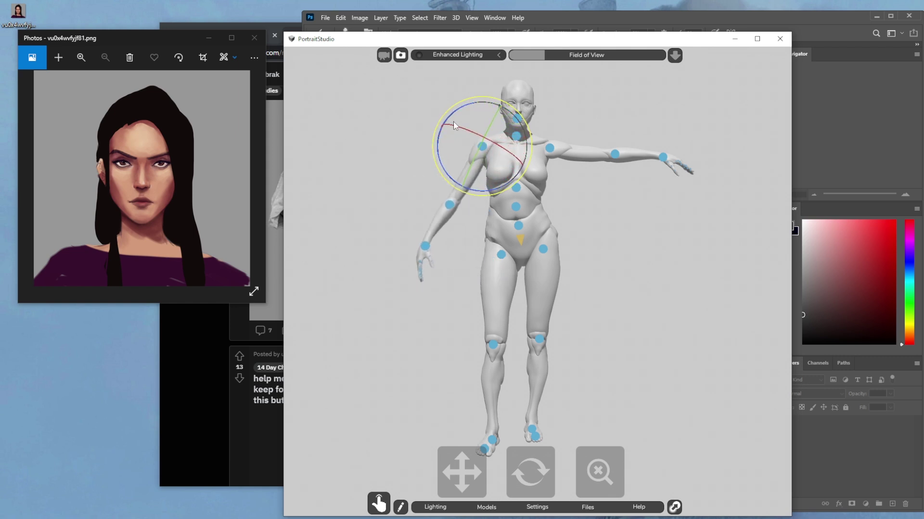
click(550, 150)
drag(588, 117, 571, 136)
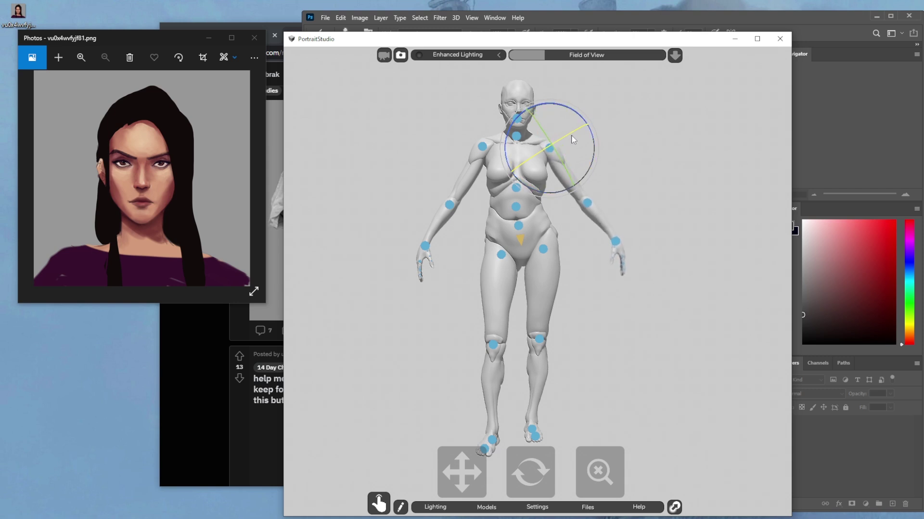
Bend the left arm at shoulder and elbow so the hand rests on the hip
click(481, 145)
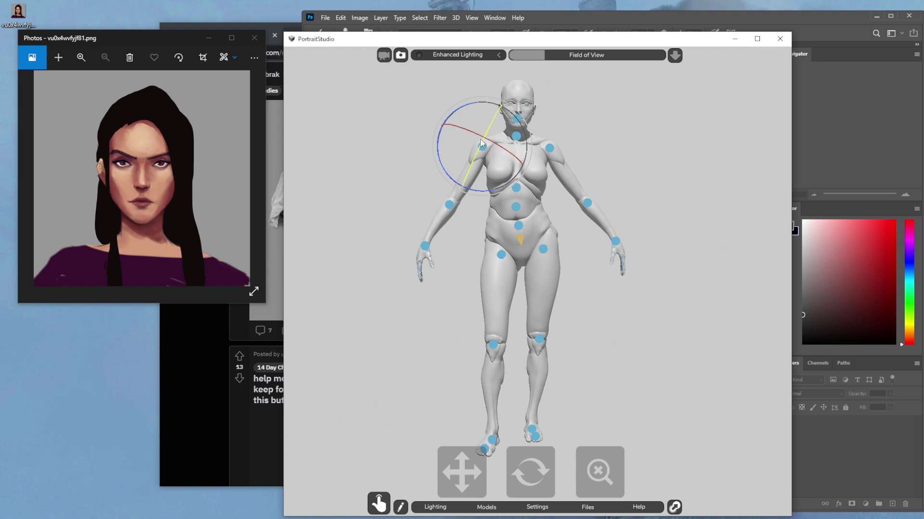
drag(481, 136, 452, 218)
click(450, 204)
click(450, 204)
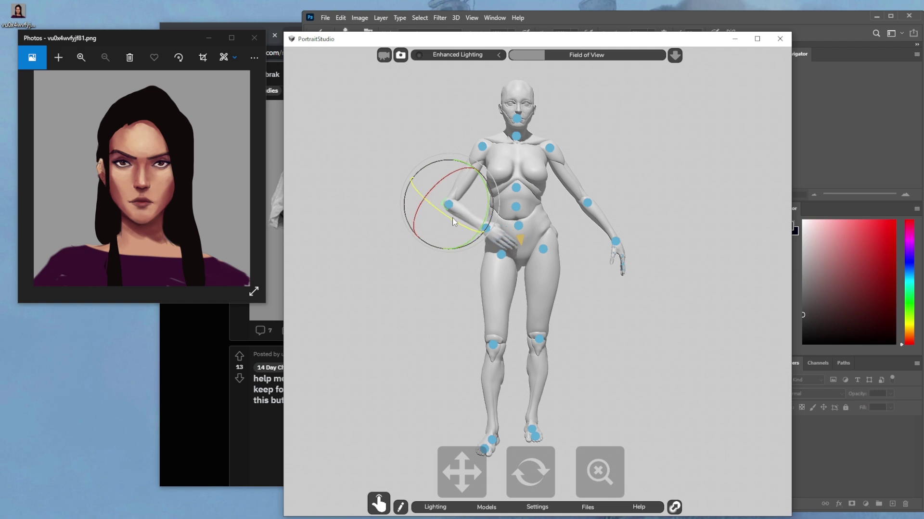
click(482, 146)
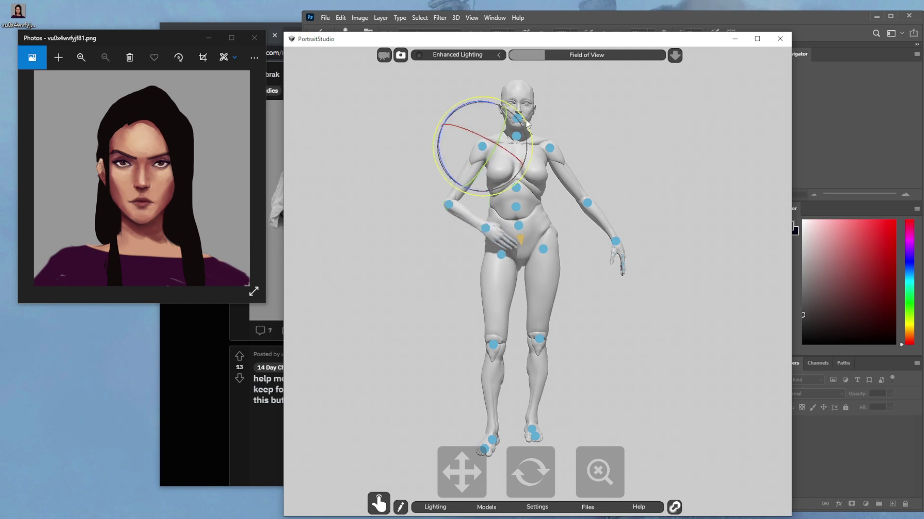
drag(527, 123, 530, 128)
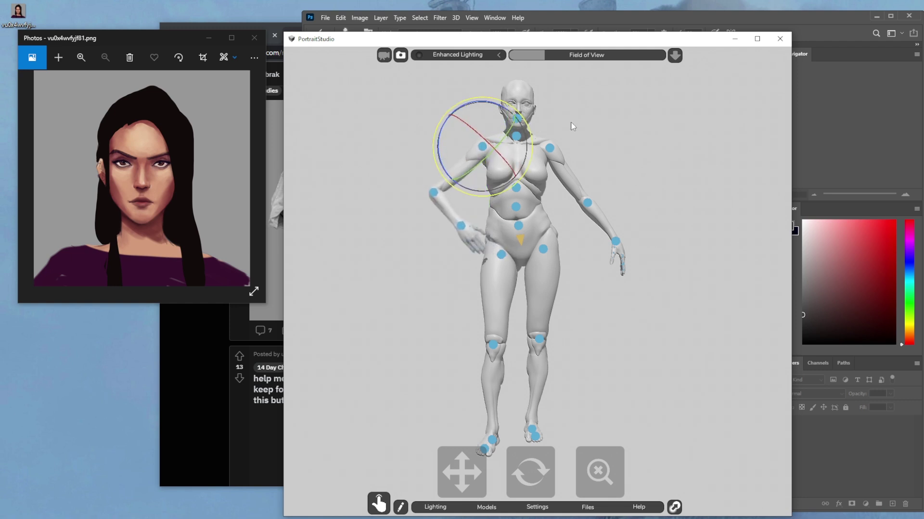
Bend the right forearm onto the hip and swing the right arm outward at the shoulder
click(572, 126)
click(588, 202)
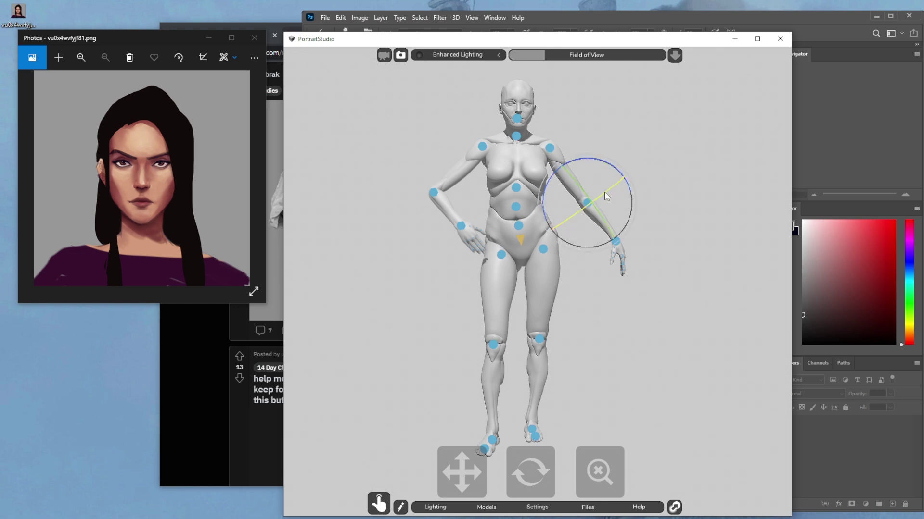
drag(605, 191, 572, 192)
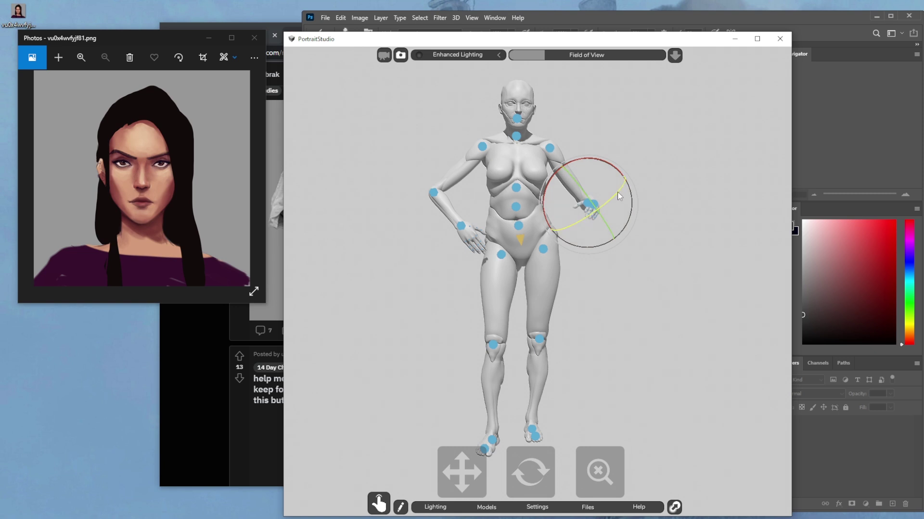
drag(619, 196, 592, 213)
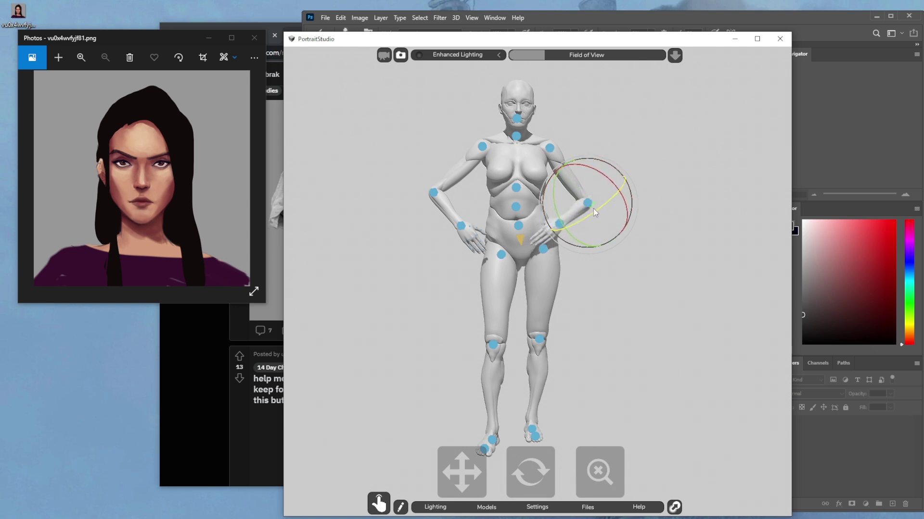
click(610, 117)
click(548, 152)
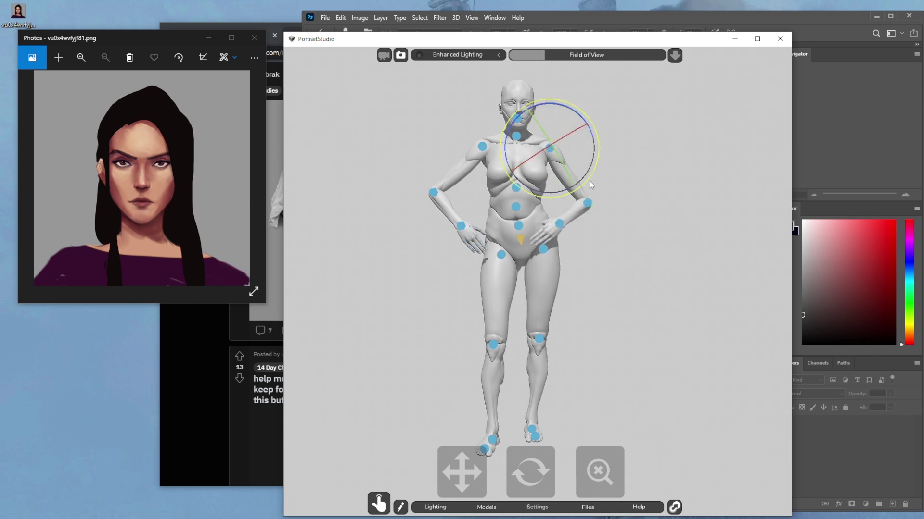
drag(591, 178, 595, 177)
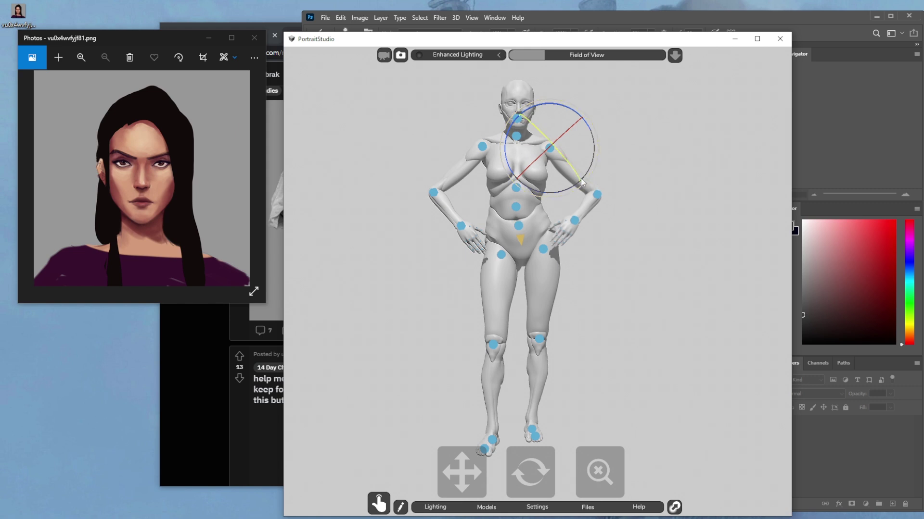
click(575, 220)
Rotate the right wrist slightly and turn the left forearm at the elbow
drag(584, 233, 594, 226)
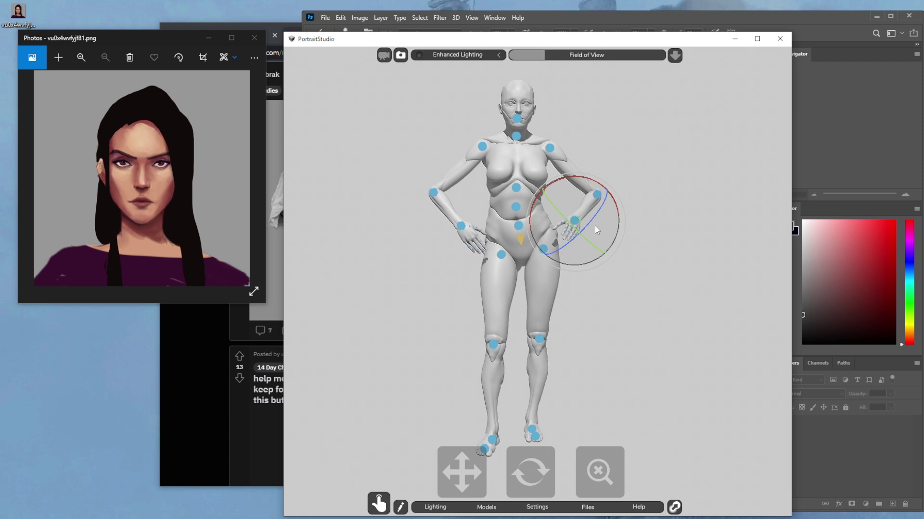
click(435, 190)
drag(414, 187, 371, 224)
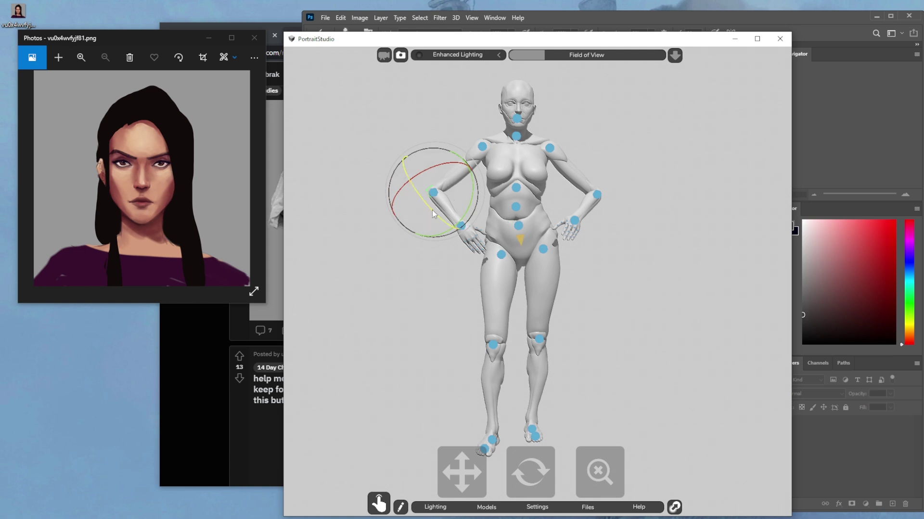
drag(432, 210, 437, 214)
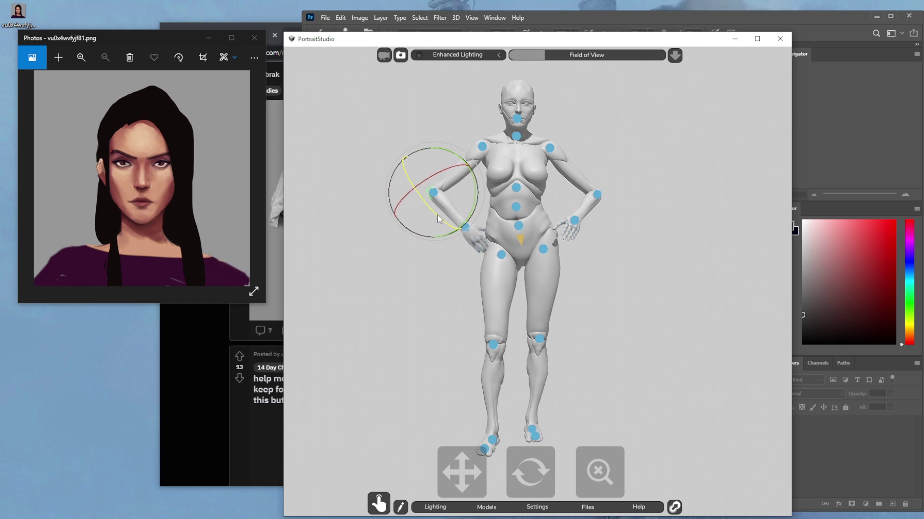
Nudge the left shoulder into place and rotate the torso upright at the waist
click(484, 146)
click(484, 146)
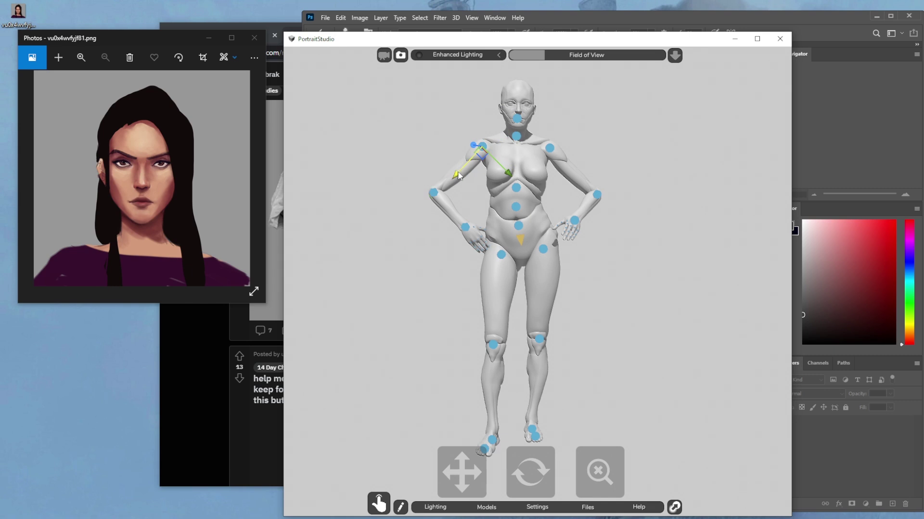
drag(460, 171, 458, 174)
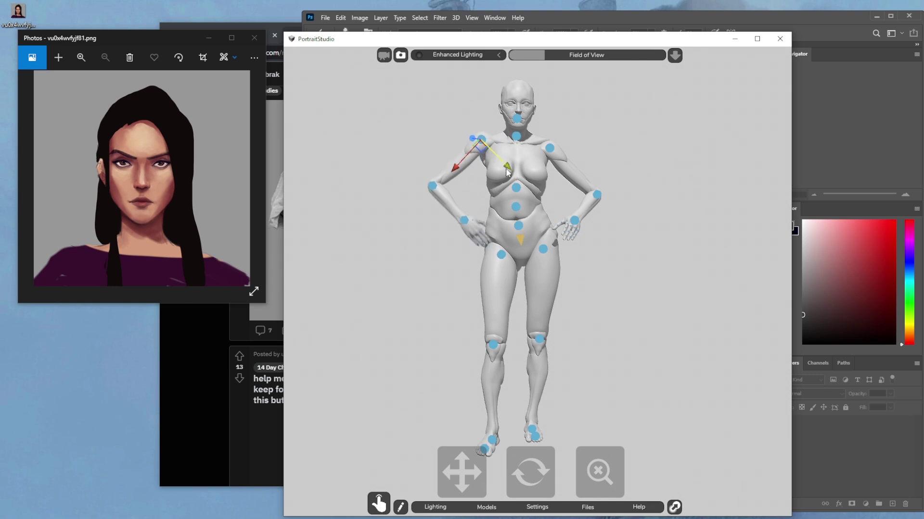
drag(510, 174, 511, 174)
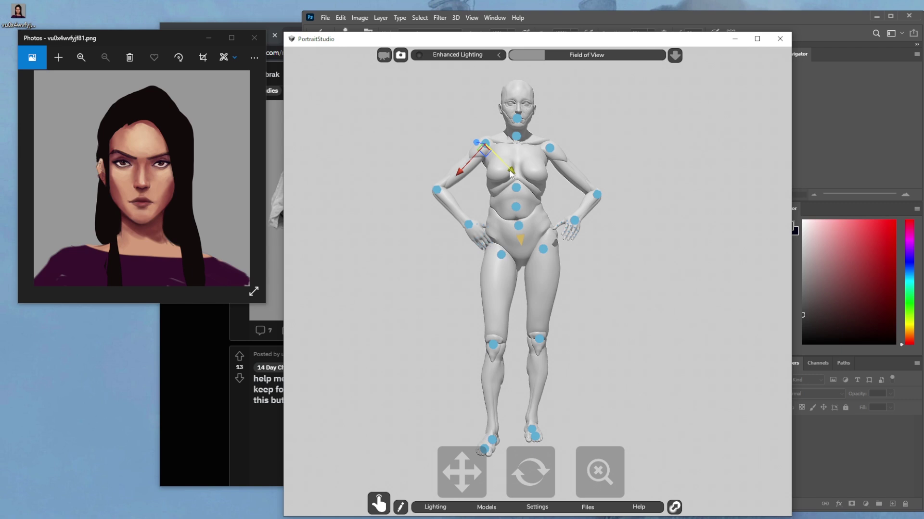
click(516, 207)
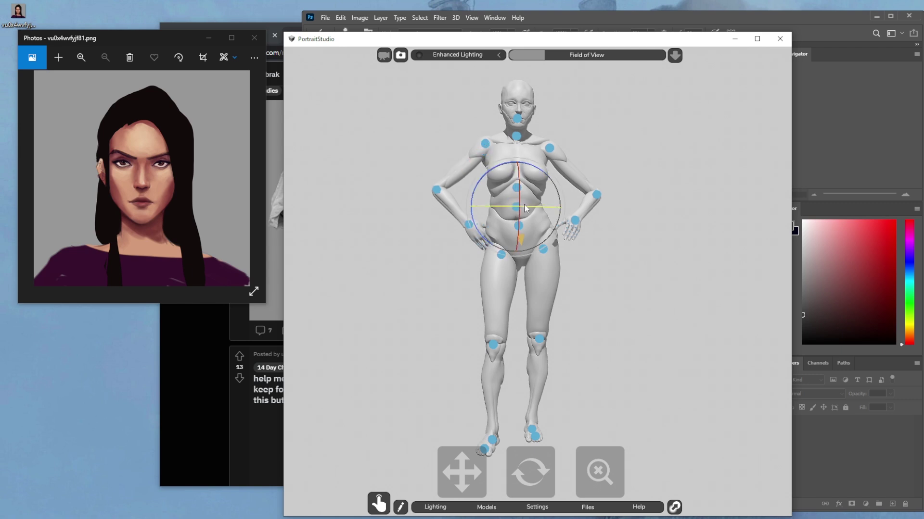
drag(524, 208, 521, 204)
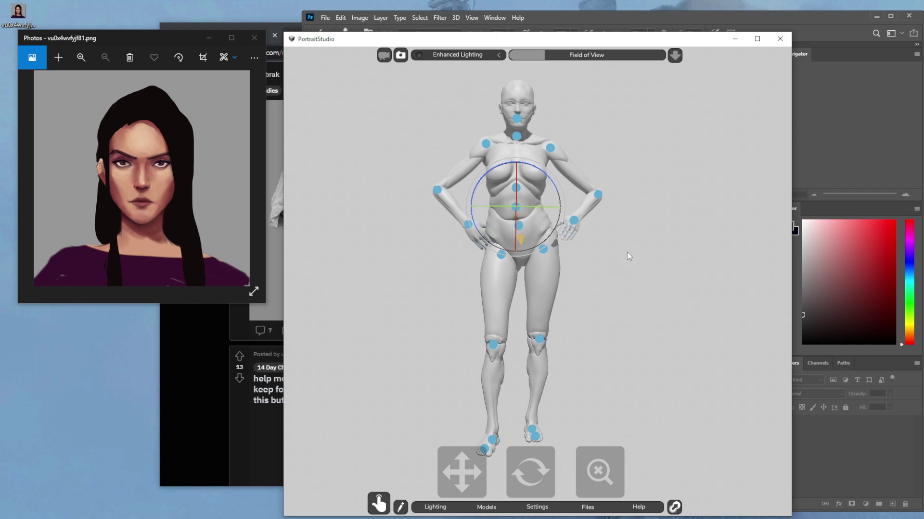
click(595, 253)
Lower the neck slightly and bring up the scene's model list
click(518, 137)
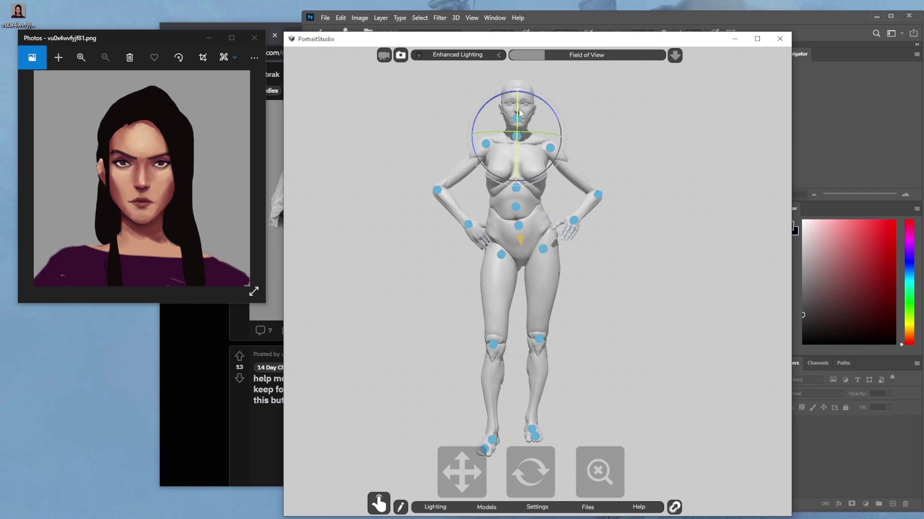
click(520, 115)
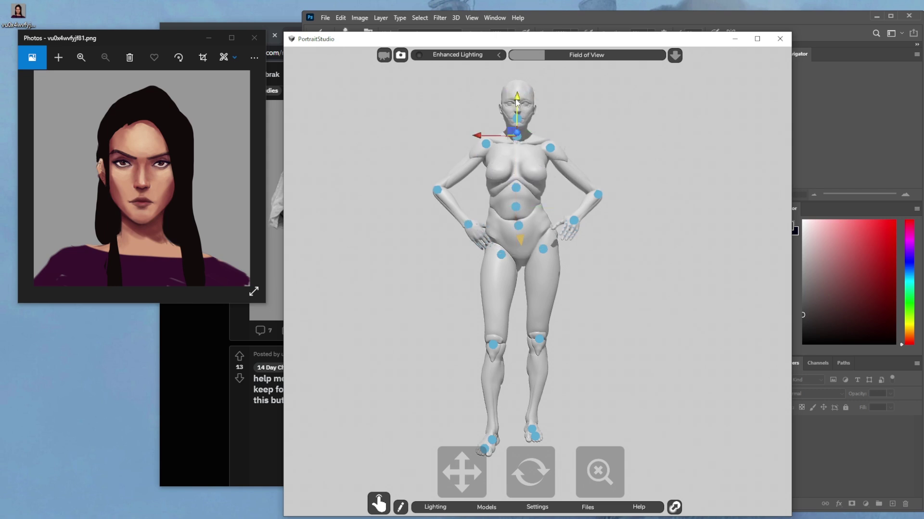
click(517, 99)
drag(516, 99, 517, 101)
click(550, 146)
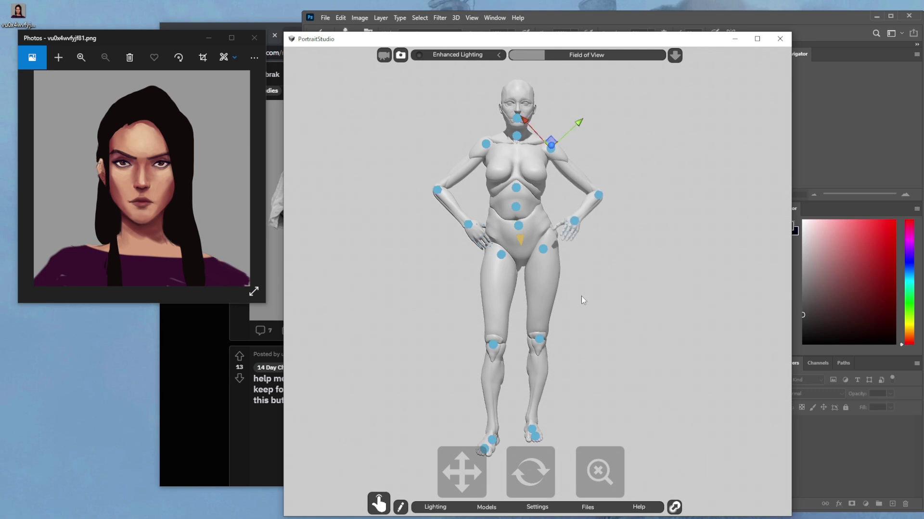
click(640, 288)
click(486, 508)
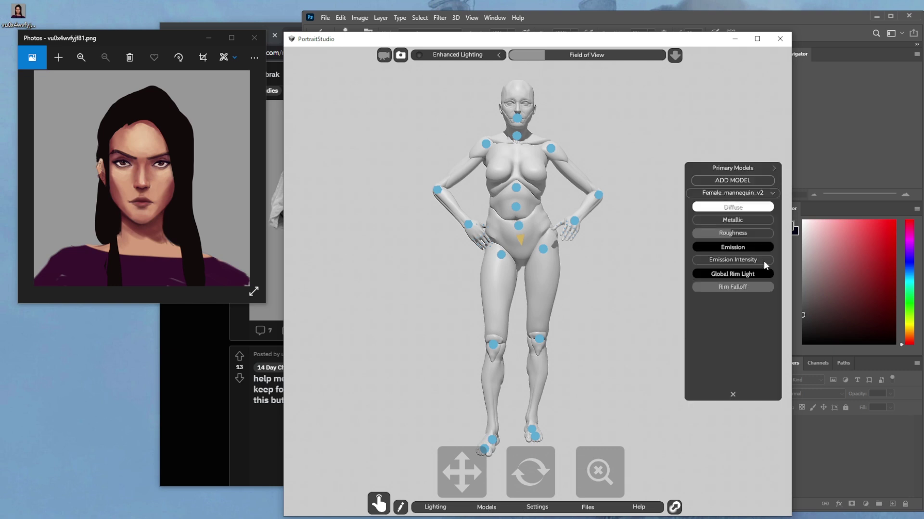
Choose Hide Joints from the Female_mannequin_v2 model options
click(741, 192)
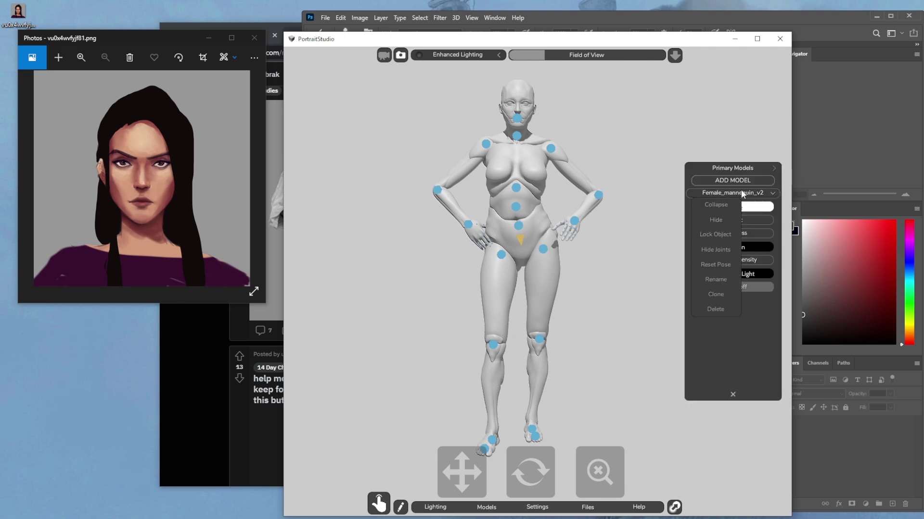
click(721, 250)
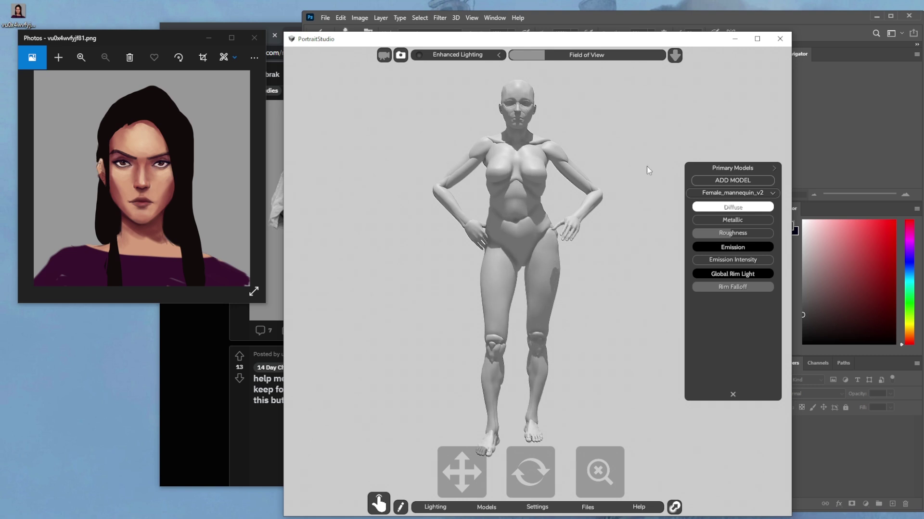
click(481, 152)
Rotate the hips slightly and swing the left leg outward at the hip
click(545, 242)
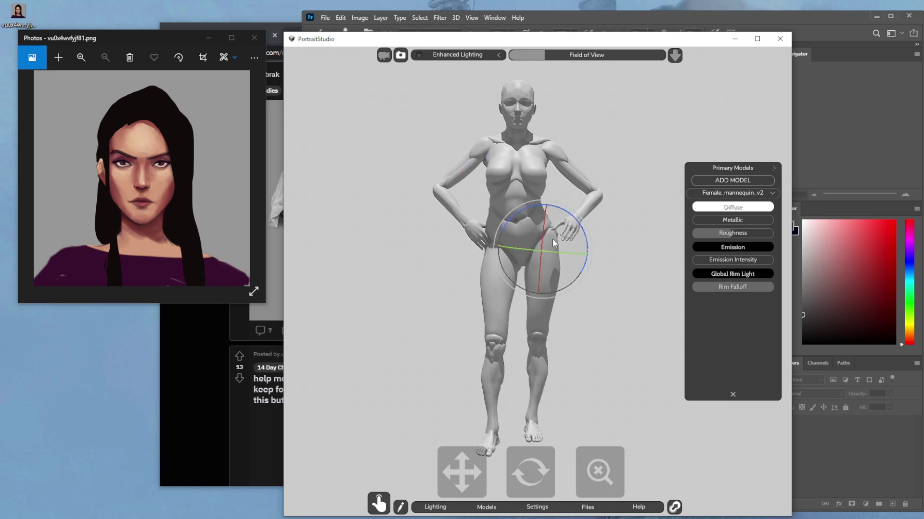
drag(594, 242, 594, 244)
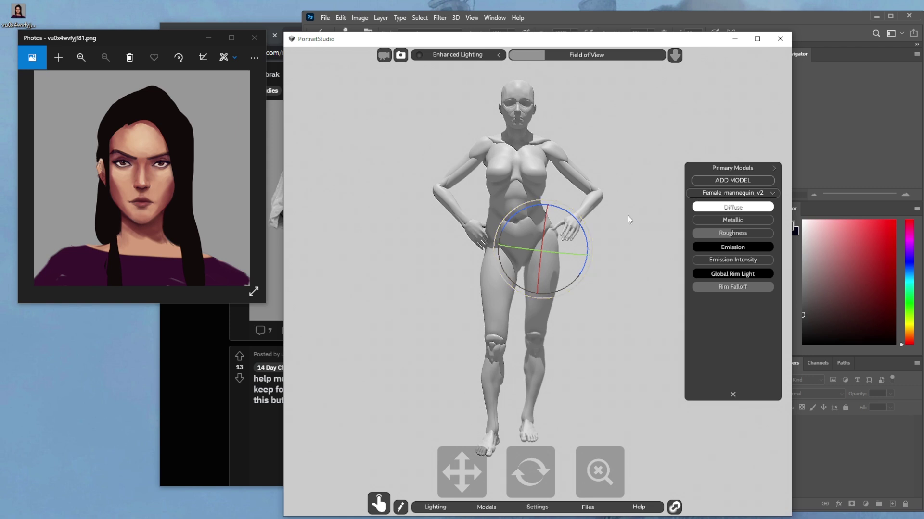
click(472, 208)
click(498, 251)
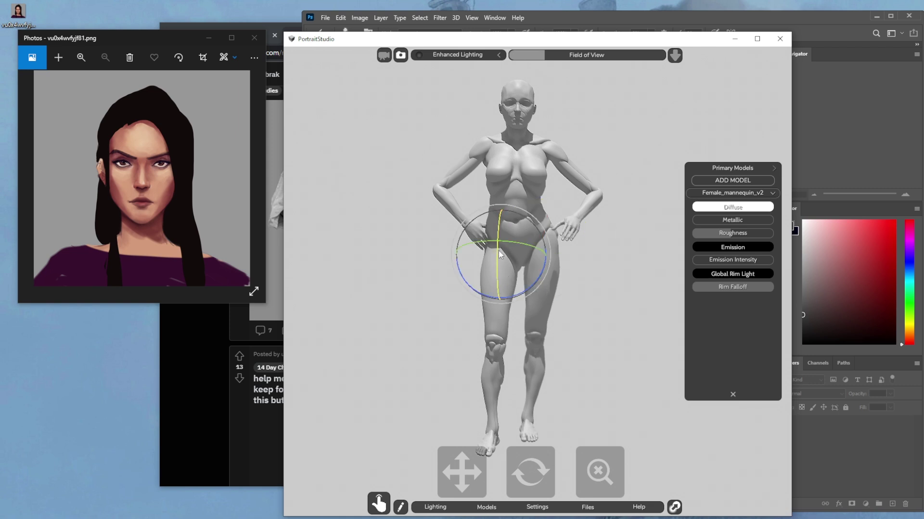
click(498, 251)
double_click(495, 250)
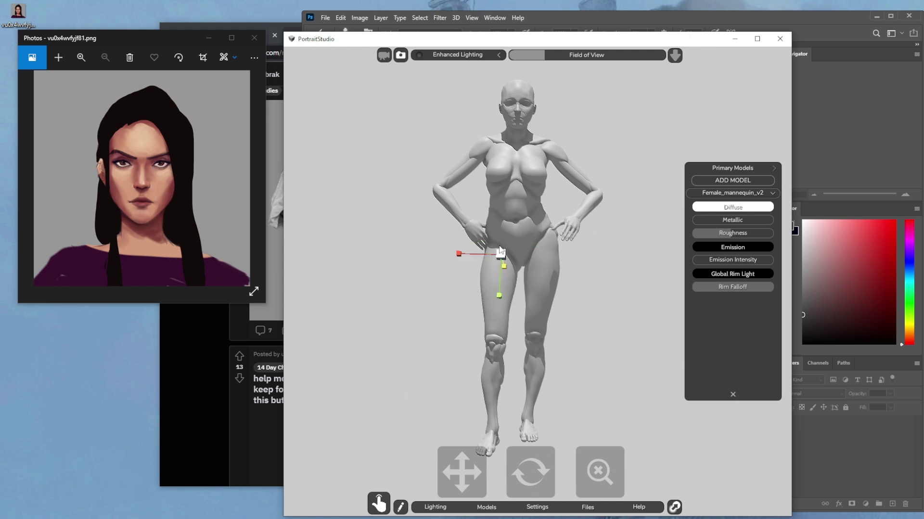
click(495, 221)
drag(500, 207, 500, 208)
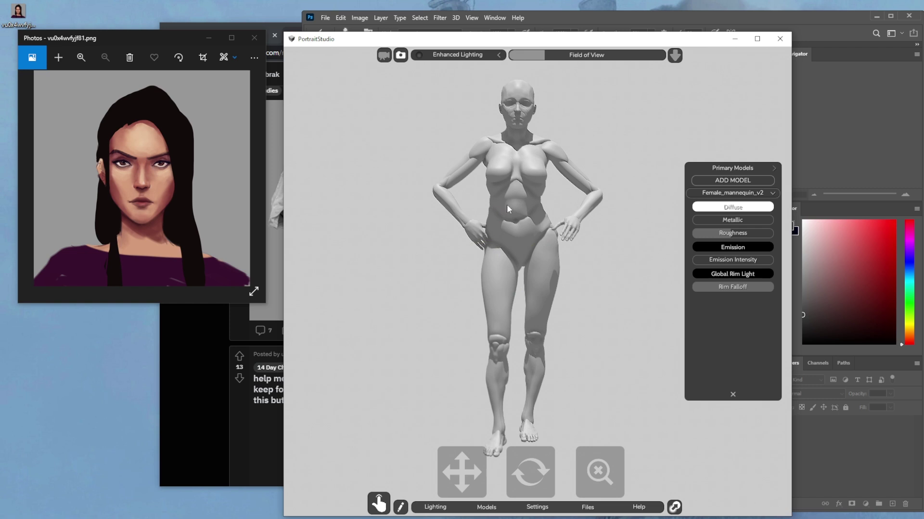
Swing both arms down and fold the forearms so the hands rest before the stomach
click(484, 147)
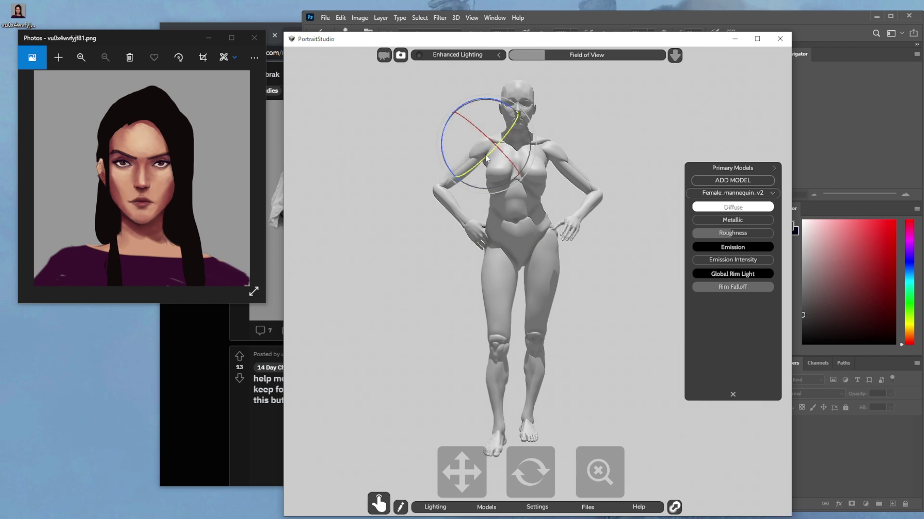
drag(486, 158, 434, 123)
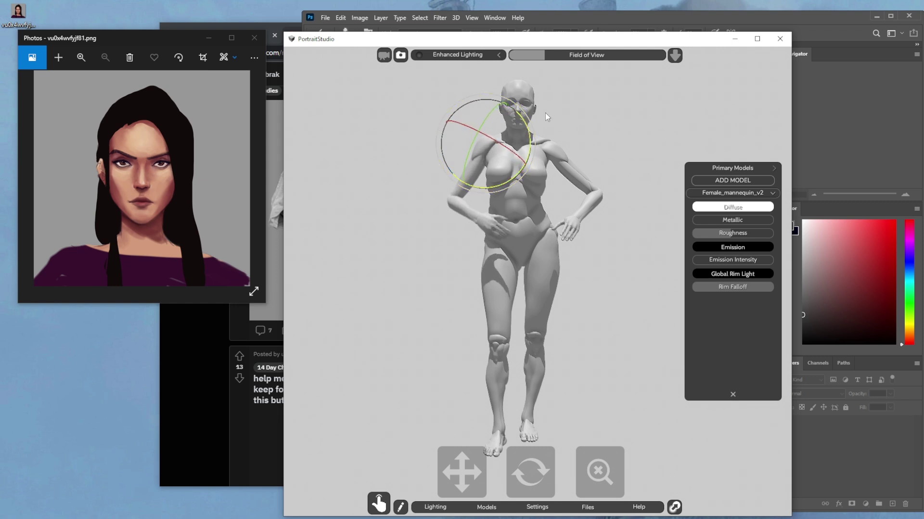
click(550, 145)
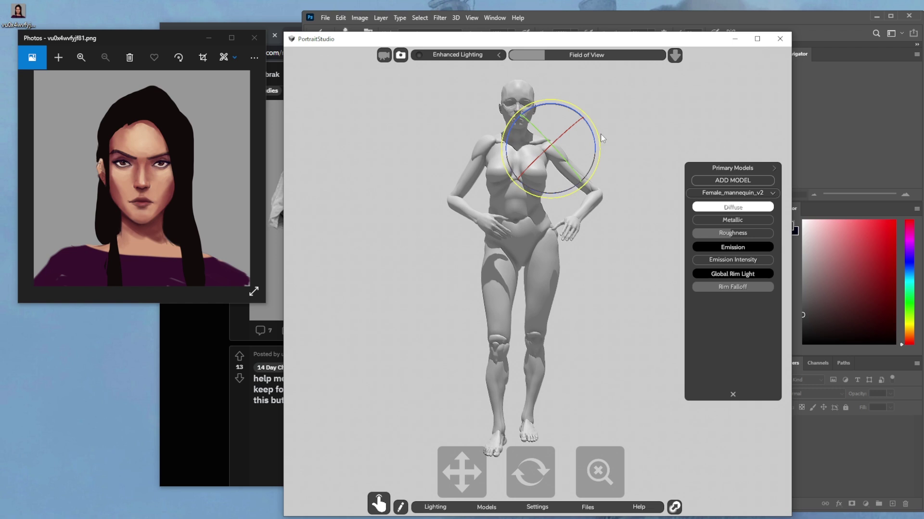
drag(601, 134, 599, 147)
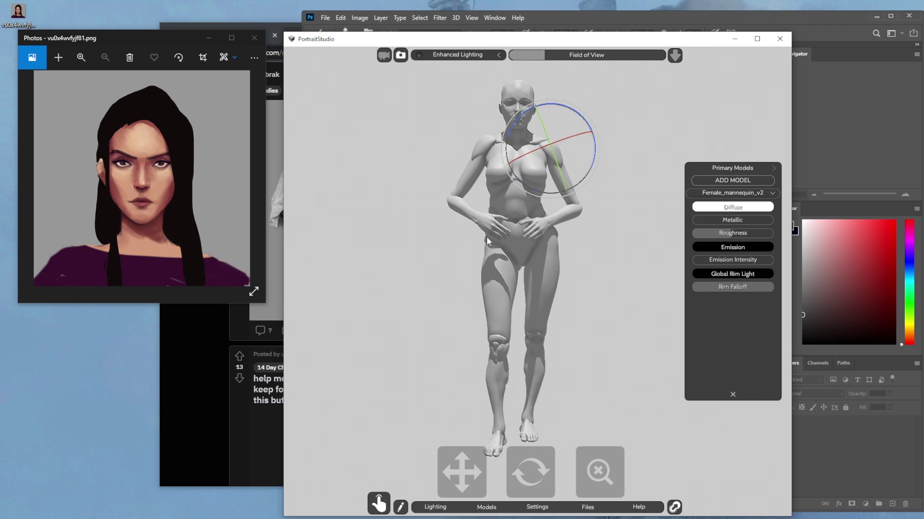
click(482, 219)
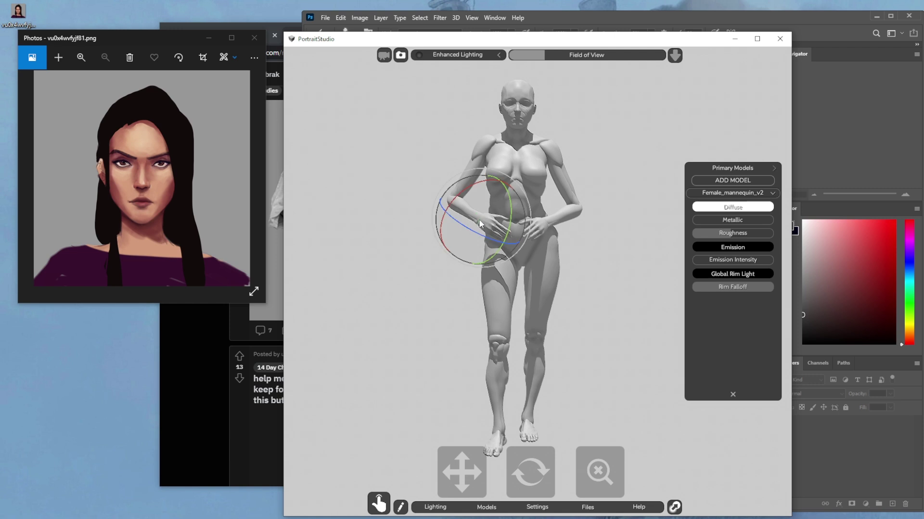
drag(477, 180, 439, 230)
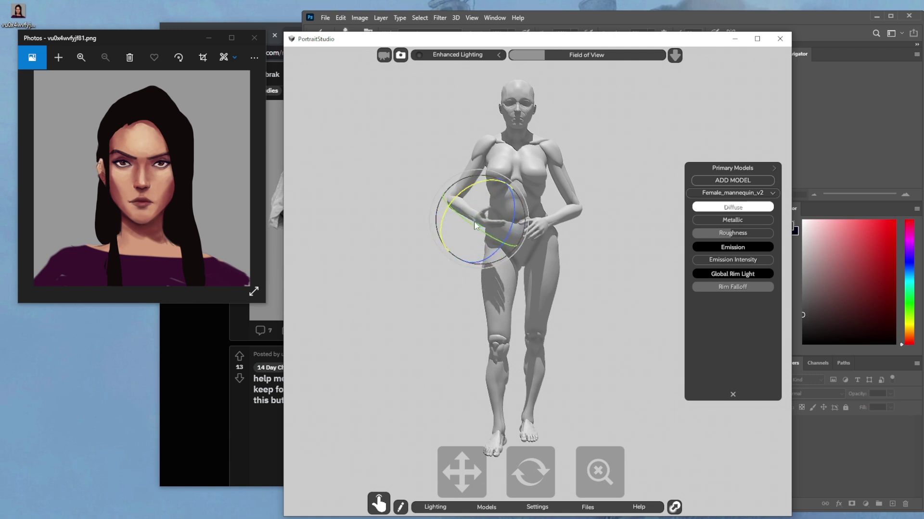
click(573, 215)
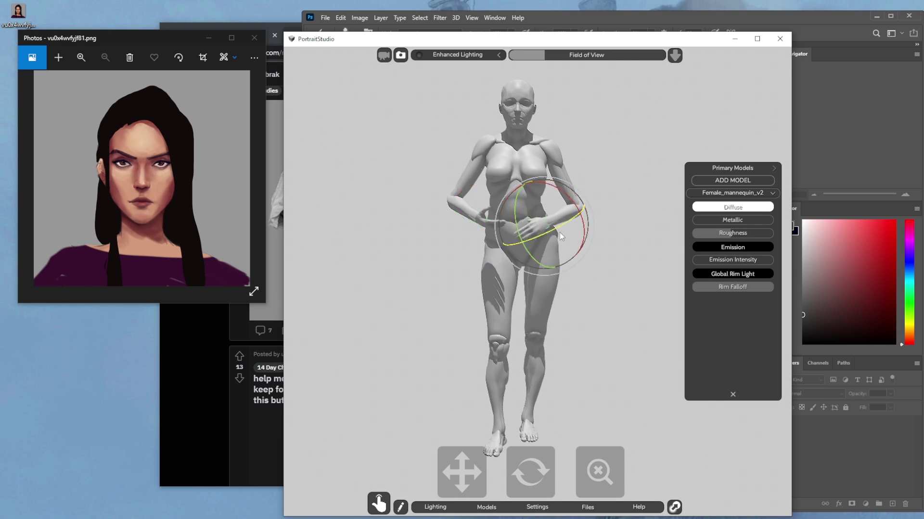
drag(571, 204, 573, 204)
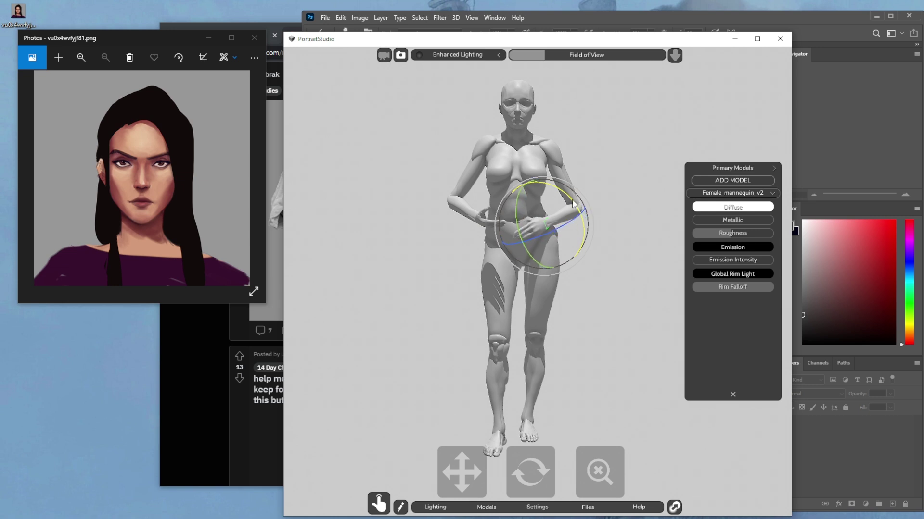
click(560, 148)
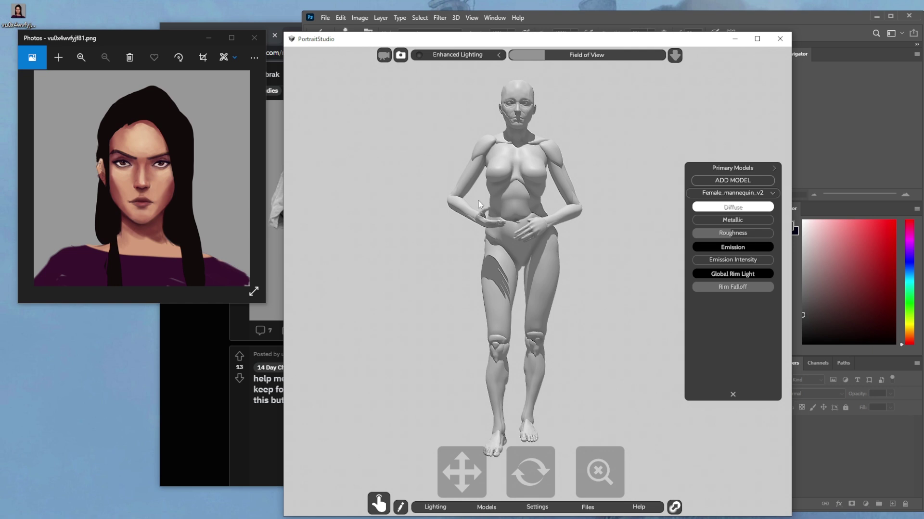
Rotate the screen-left arm upward slightly at the shoulder, then deselect the joint
click(485, 145)
drag(445, 129, 444, 114)
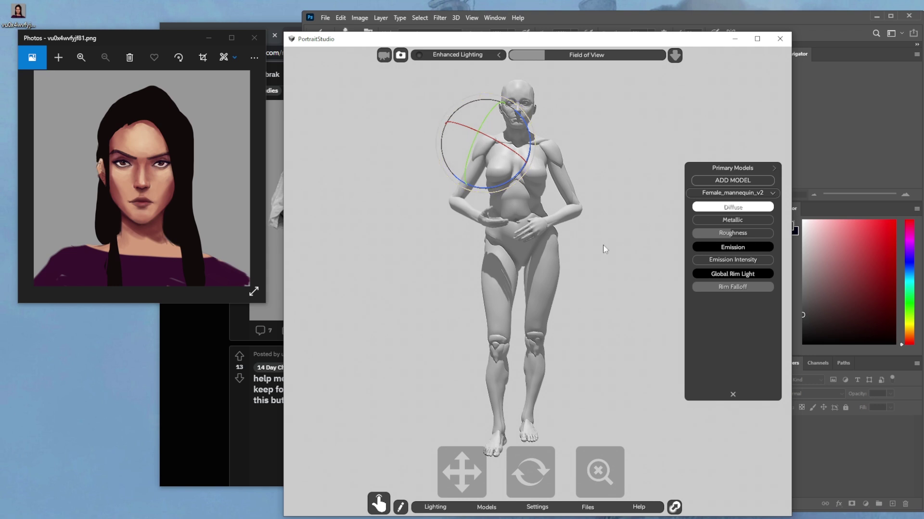
click(632, 232)
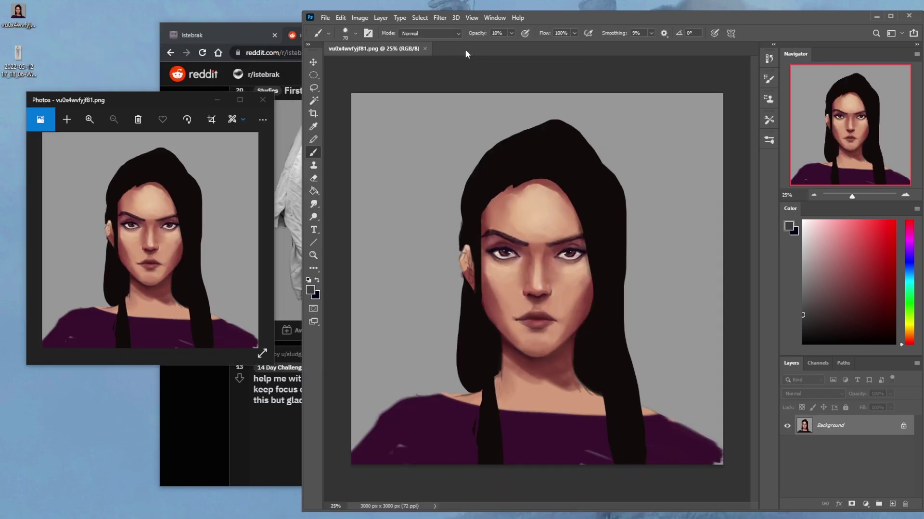
Crop the portrait and convert its locked background into Layer 0
scroll(556, 149, down, 4)
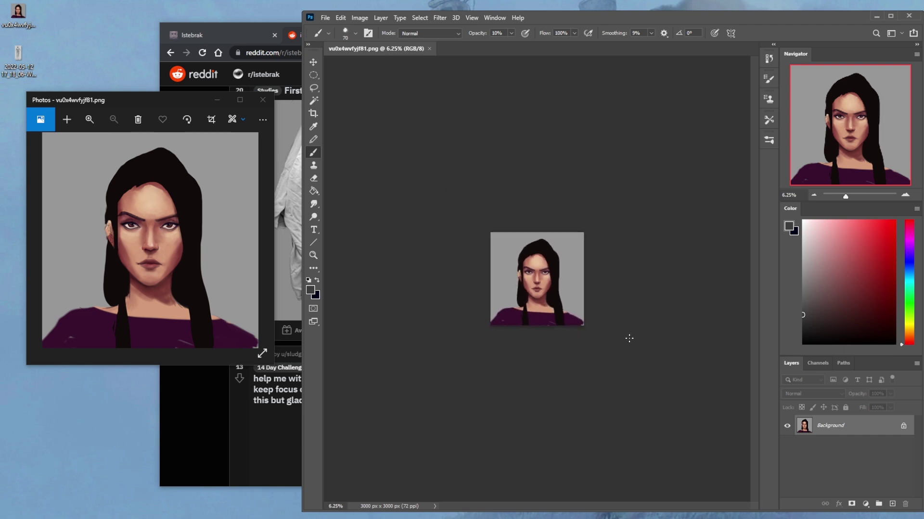
key(c)
click(534, 327)
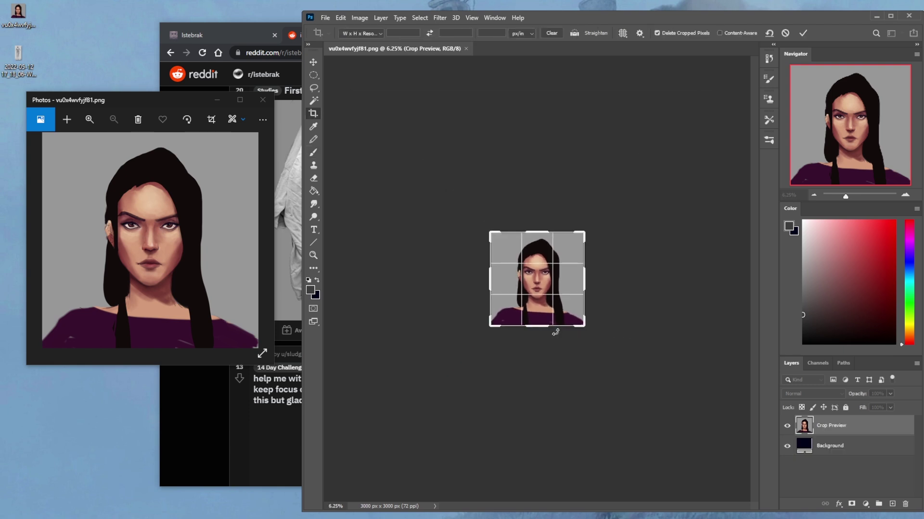
key(Return)
double_click(875, 430)
click(552, 158)
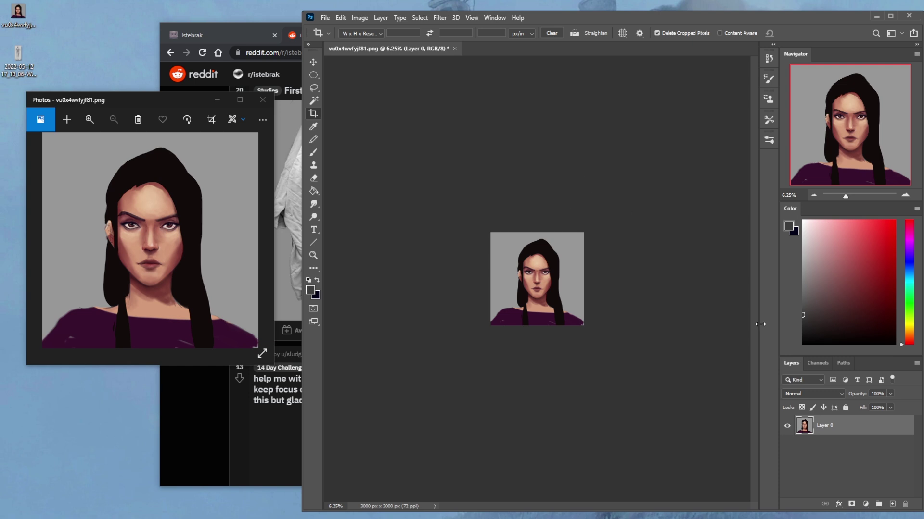
Extend the canvas into a tall 5078x9208 column and centre the portrait near the top
key(v)
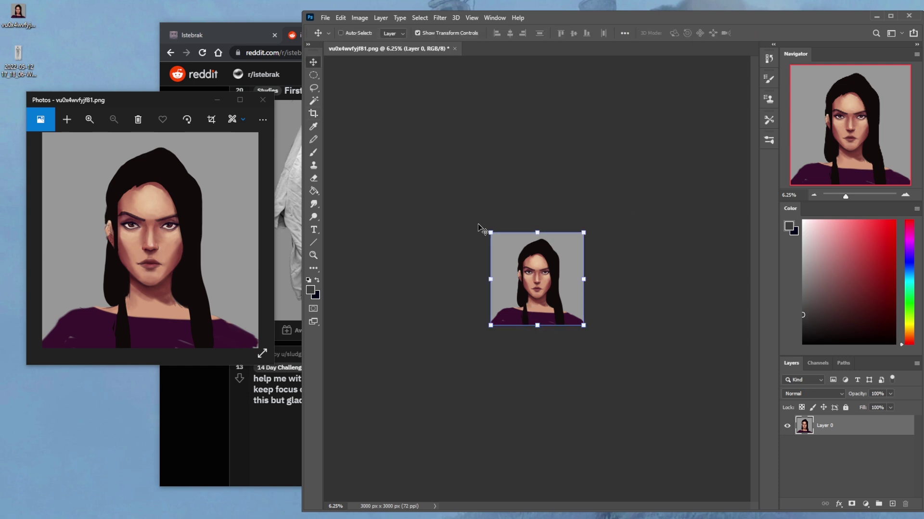
key(c)
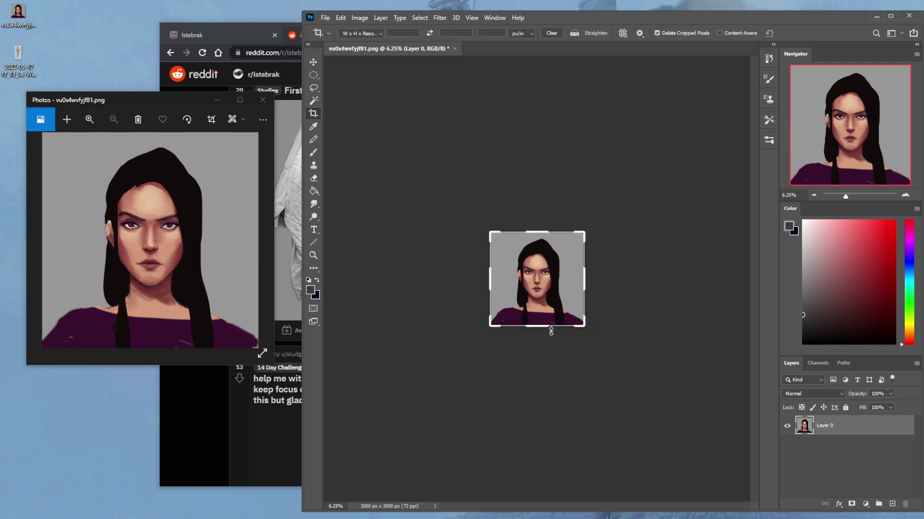
drag(551, 331, 544, 424)
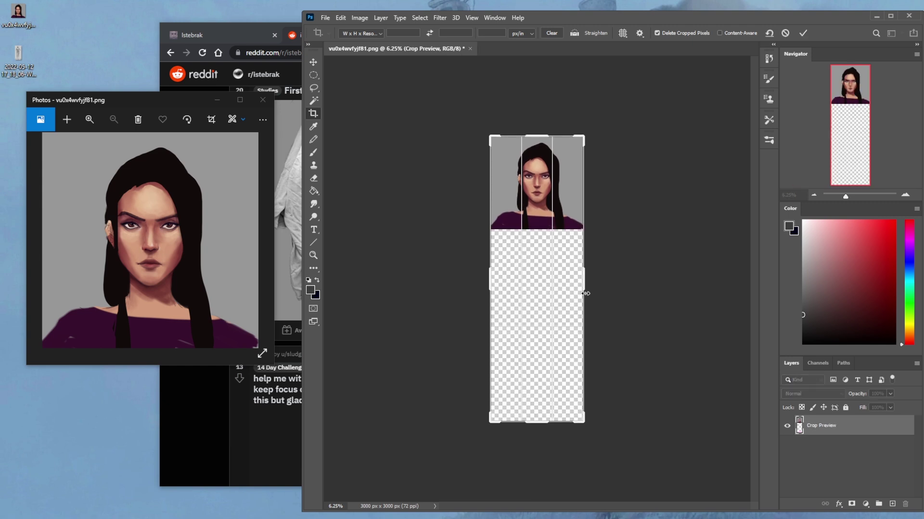
drag(586, 294, 600, 282)
drag(472, 281, 457, 275)
key(Return)
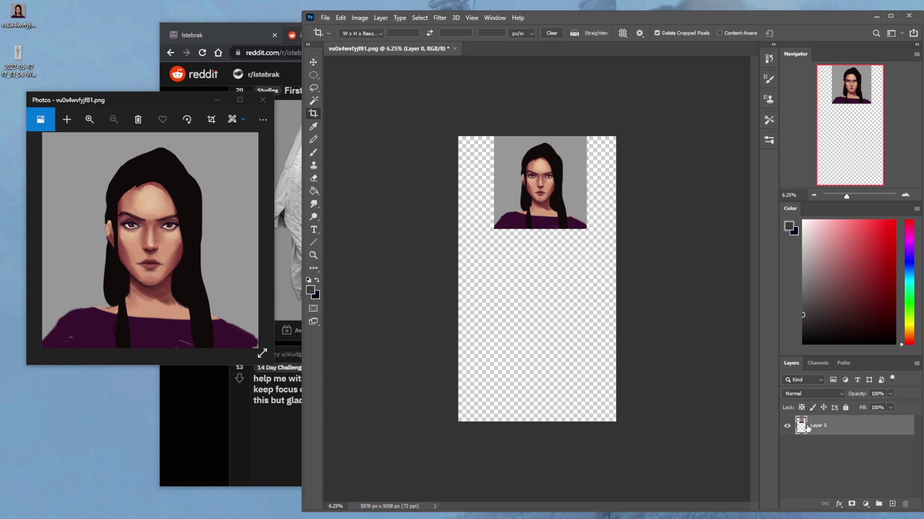
key(v)
drag(558, 189, 554, 212)
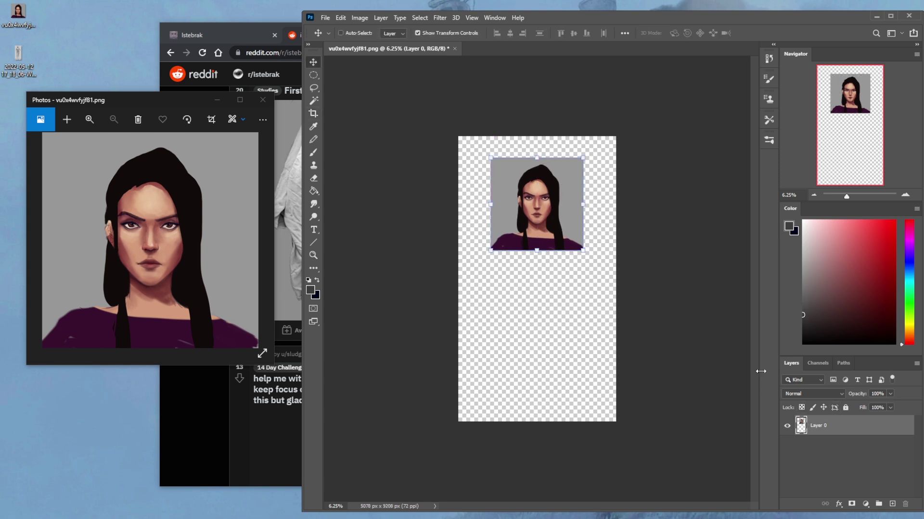
Delete the grey background with the magic wand and place the figure, scaled up below the head
click(313, 103)
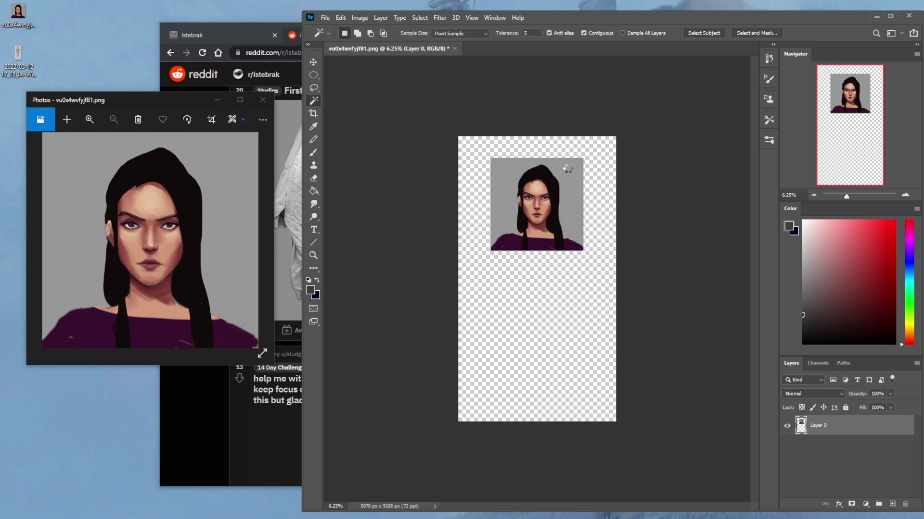
click(570, 168)
key(Delete)
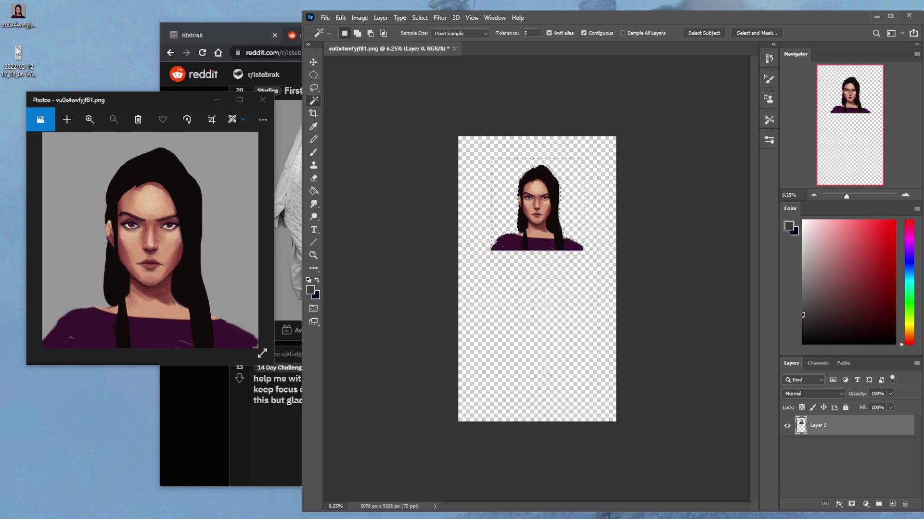
drag(491, 239, 551, 251)
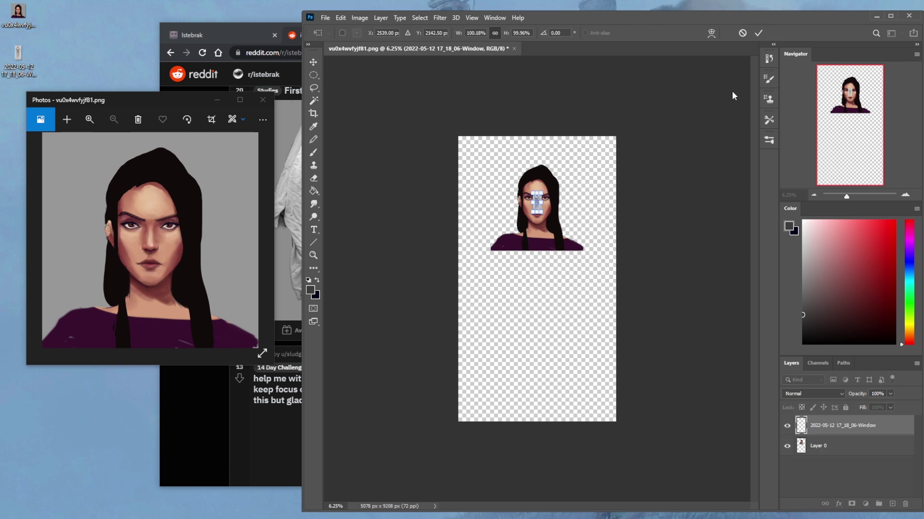
click(757, 34)
key(ctrl+t)
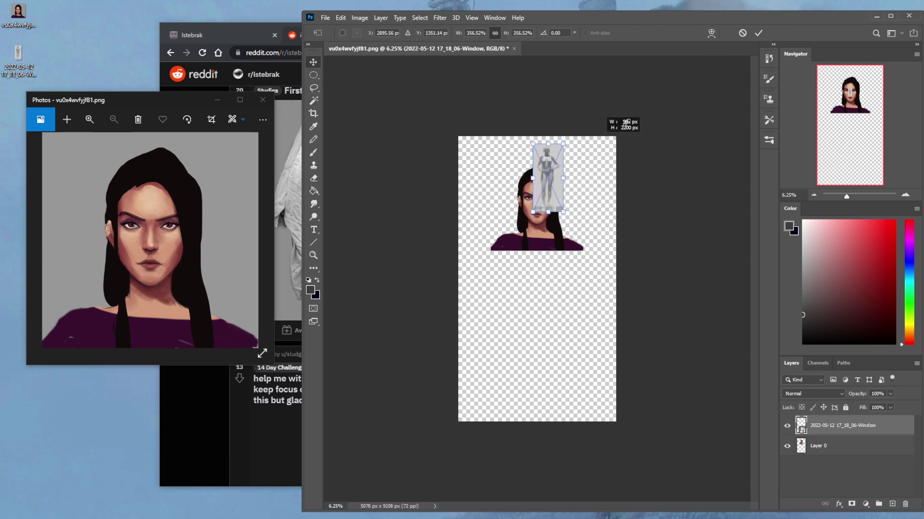
drag(542, 194, 701, 68)
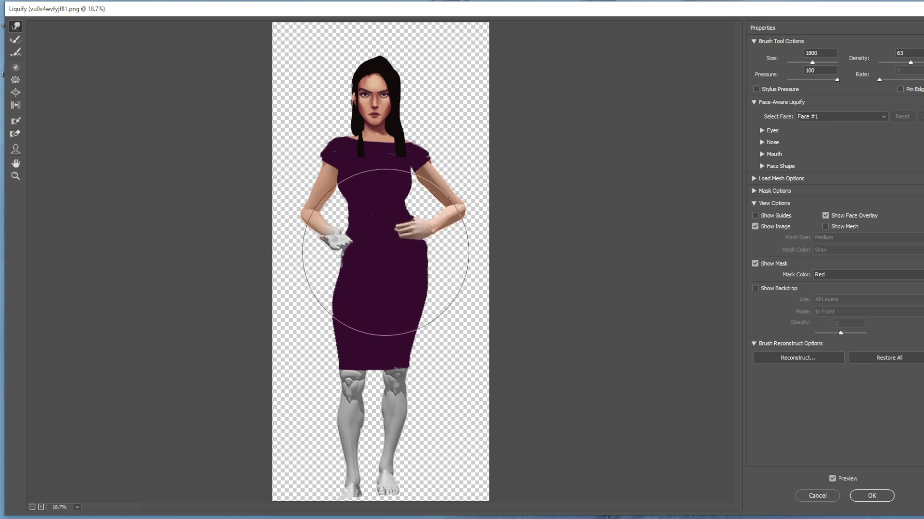
Warp the body, shoulder, head and facial details in Liquify with varying brush sizes, then apply
key(bracketright)
key(bracketleft)
key(bracketleft)
key(bracketleft)
key(bracketleft)
key(bracketleft)
key(bracketleft)
key(bracketleft)
key(bracketleft)
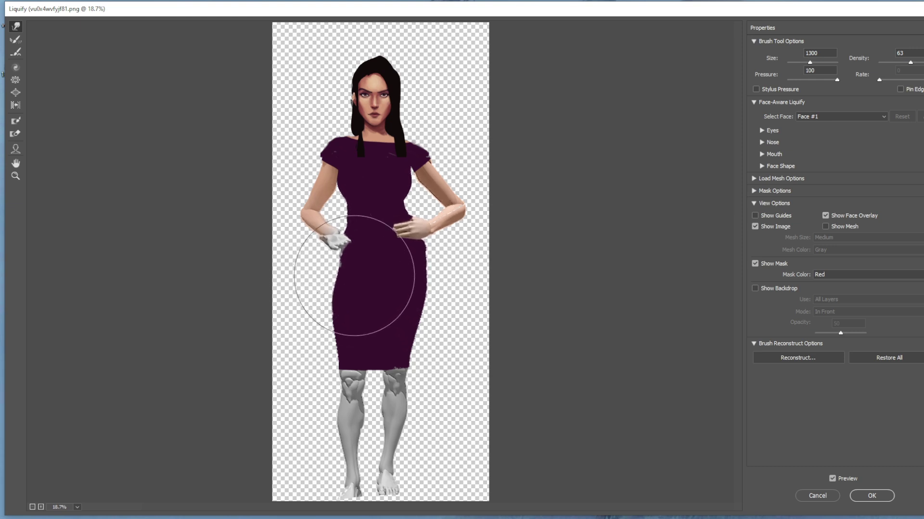
key(bracketleft)
key(bracketleft)
key(bracketleft)
key(bracketleft)
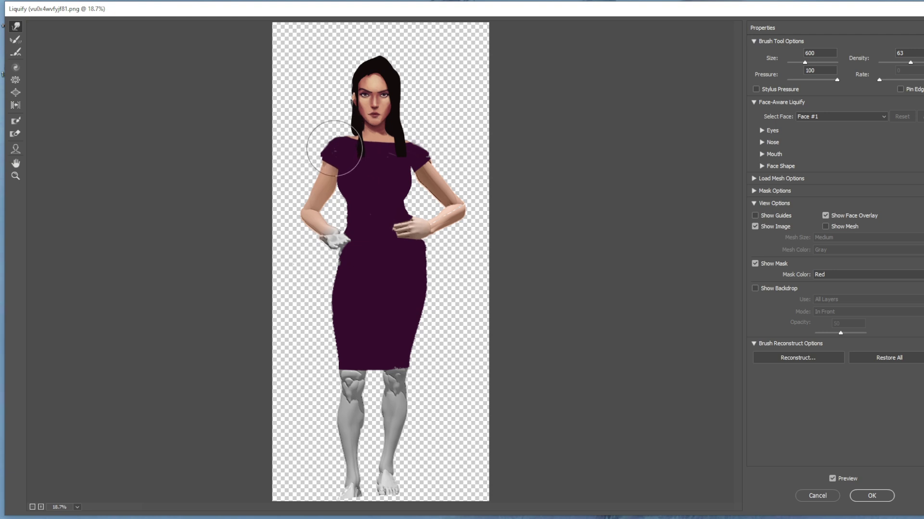
key(bracketright)
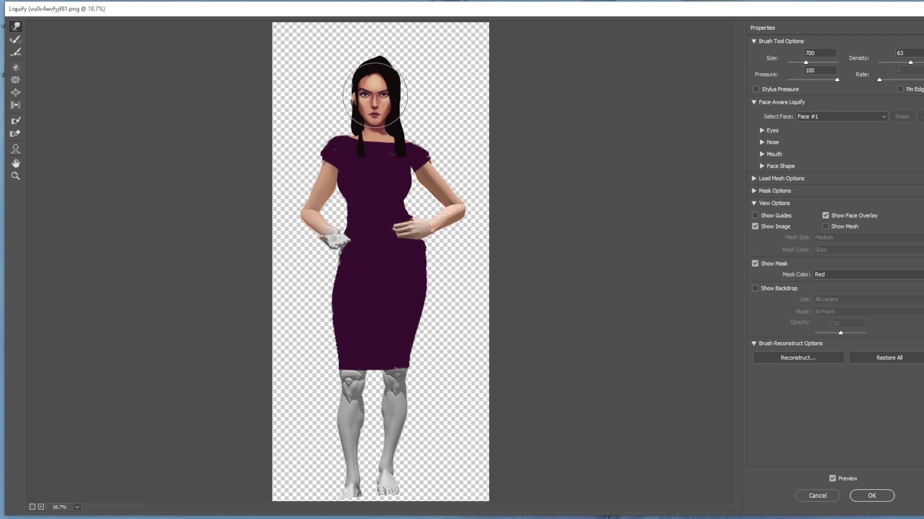
key(bracketleft)
key(bracketleft)
key(bracketleft)
key(bracketleft)
key(bracketleft)
key(bracketleft)
key(bracketleft)
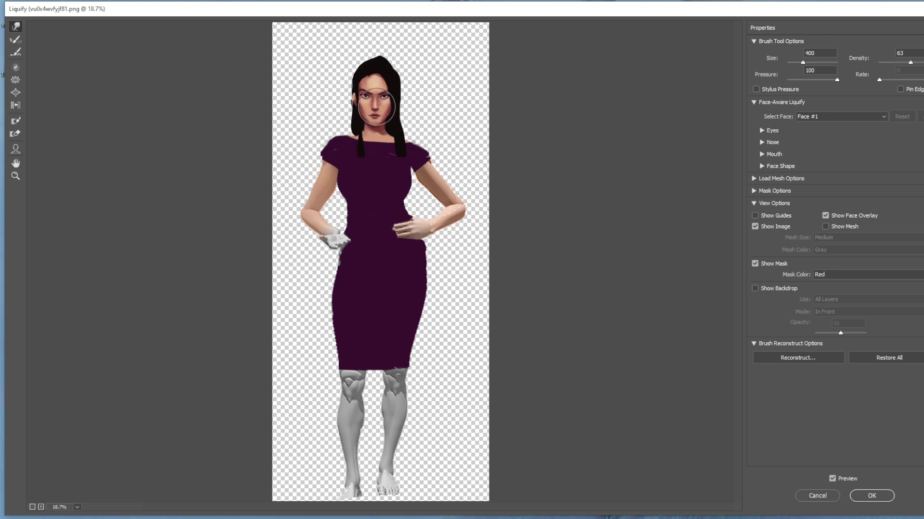
key(bracketleft)
key(bracketleft)
key(bracketright)
key(bracketright)
key(bracketright)
key(bracketright)
key(bracketright)
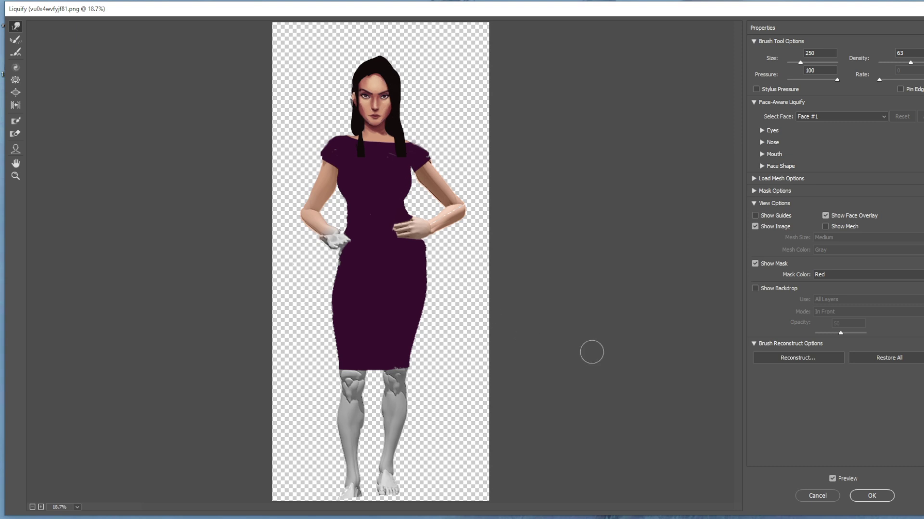
click(887, 497)
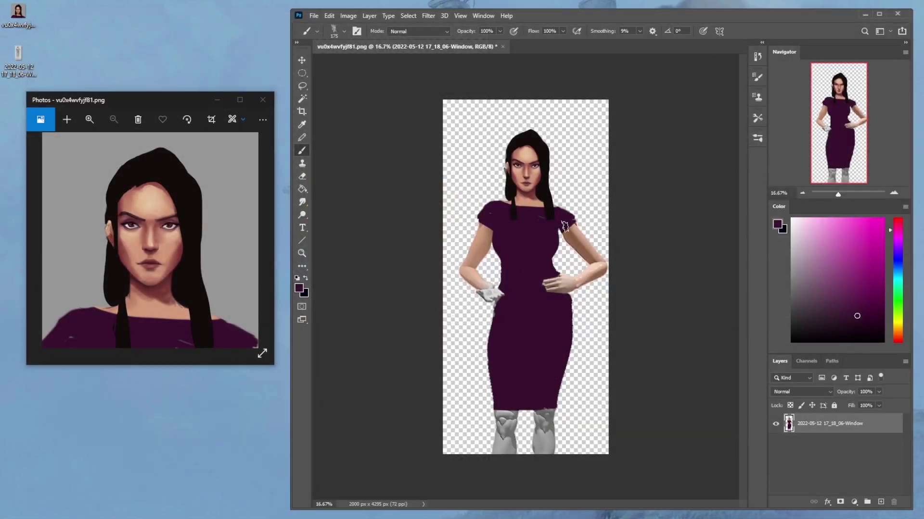
Sample the dress's dark purple as the paint colour and add an empty Layer 1
key(bracketleft)
key(bracketleft)
key(bracketleft)
key(bracketleft)
key(bracketleft)
alt+click(570, 263)
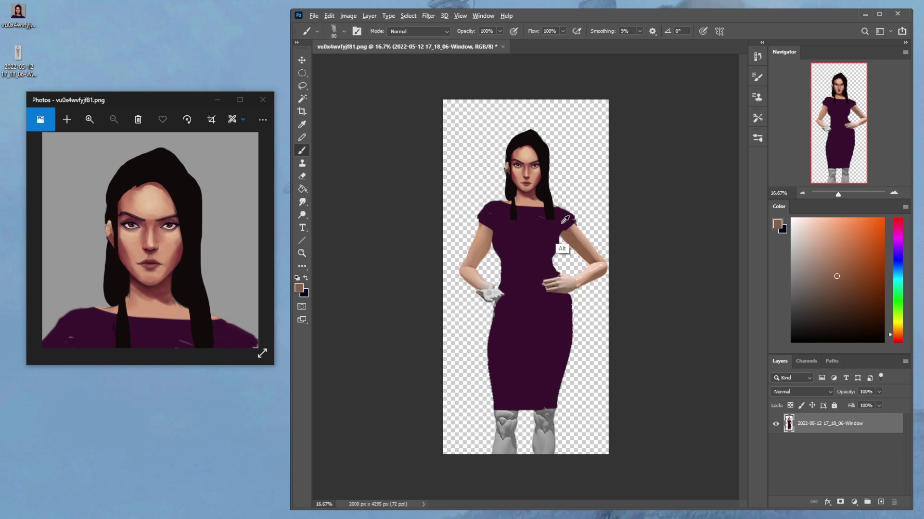
alt+click(557, 250)
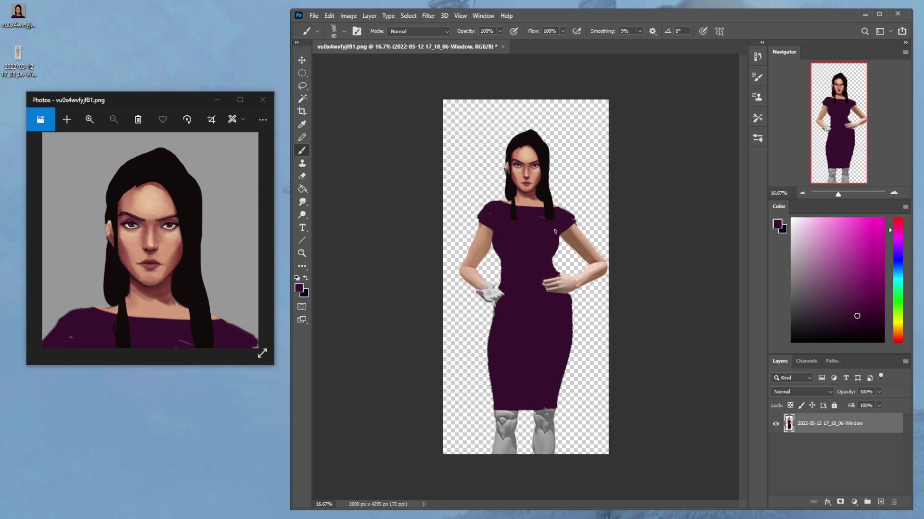
click(881, 502)
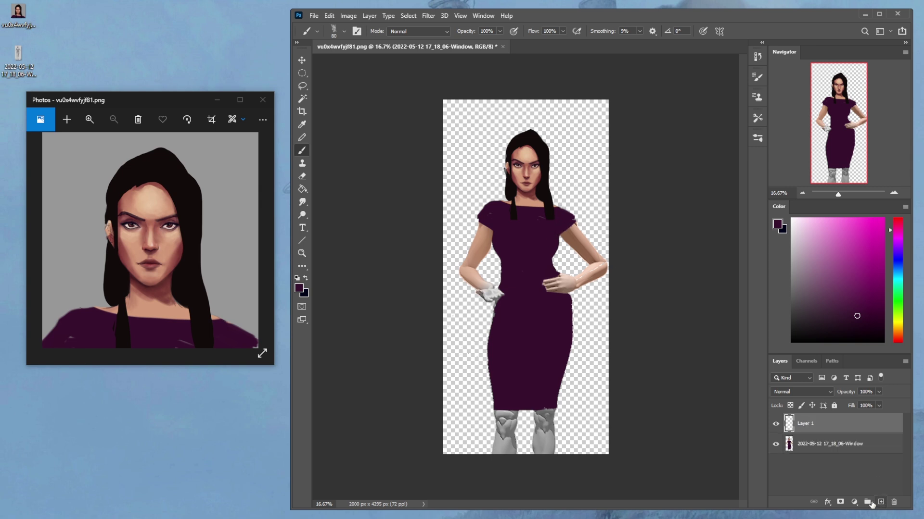
key(g)
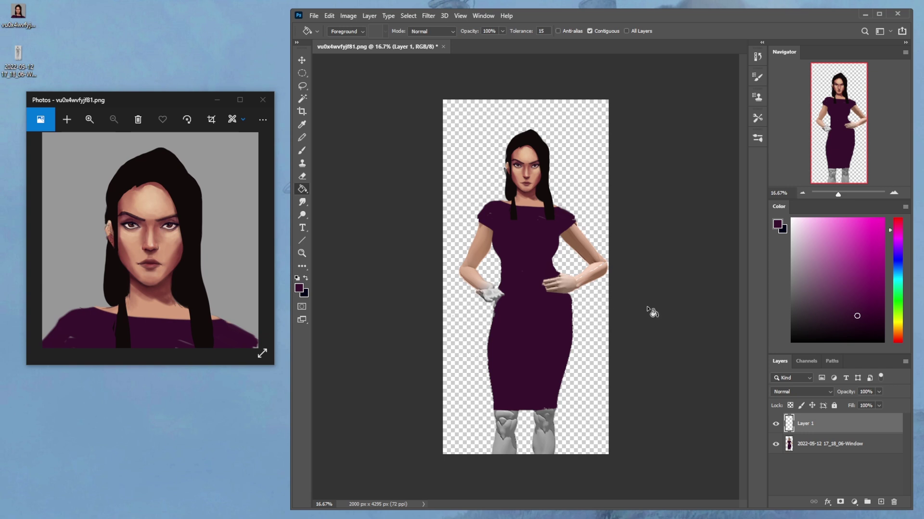
Fill Layer 1 with a muted greyish-brown and move it below the figure layer
click(897, 274)
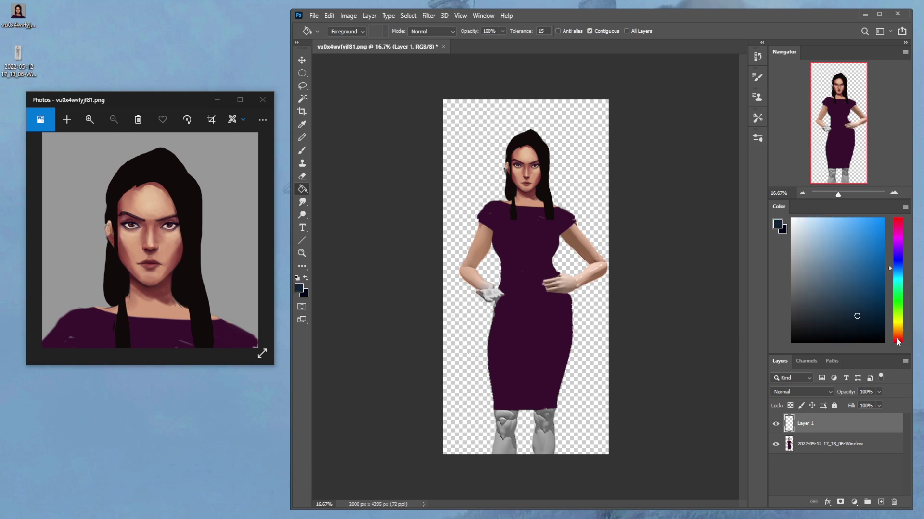
click(897, 338)
drag(809, 283, 814, 287)
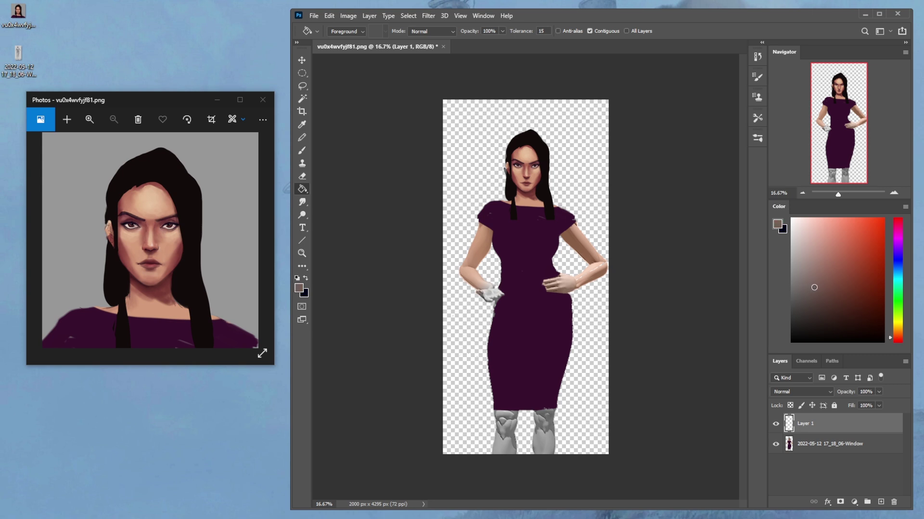
click(595, 371)
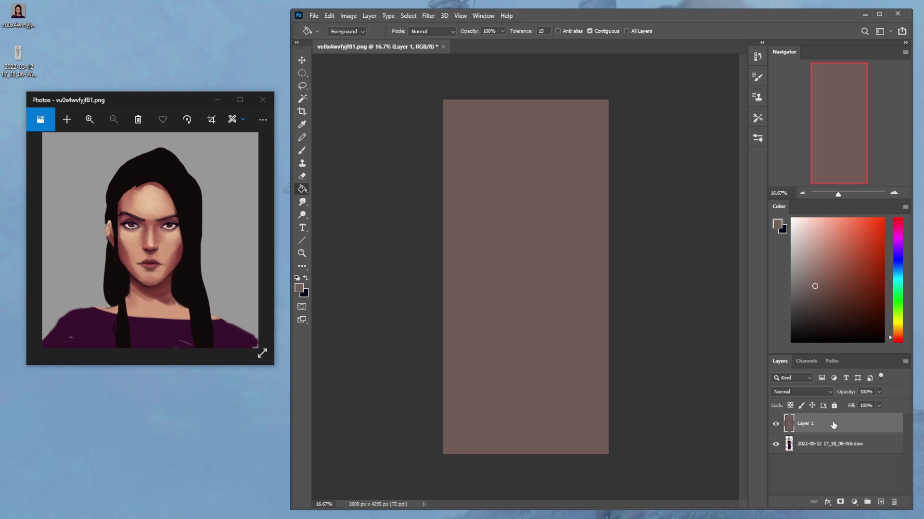
drag(833, 425, 834, 456)
Lasso and delete the stray specks left of the figure, then undo the deletion
key(b)
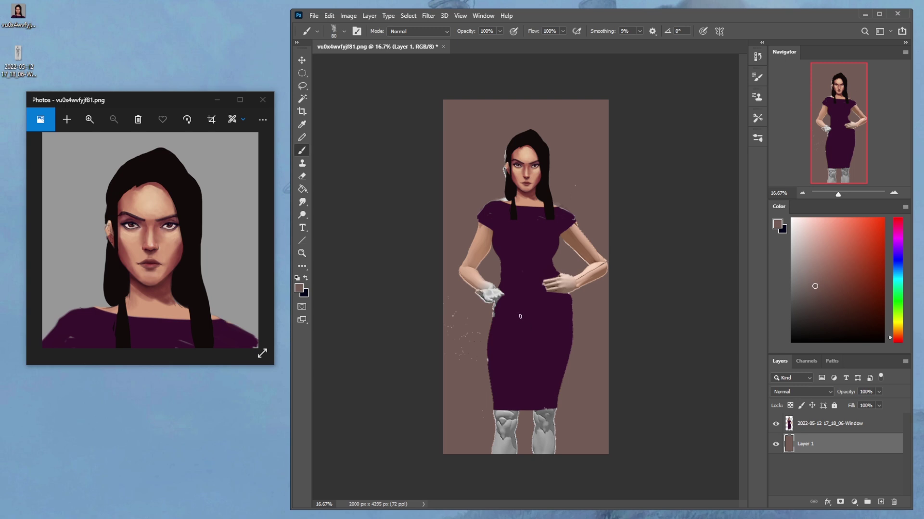
key(l)
mouse_move(481, 300)
mouse_down()
mouse_move(481, 394)
mouse_move(438, 416)
mouse_move(435, 253)
mouse_up()
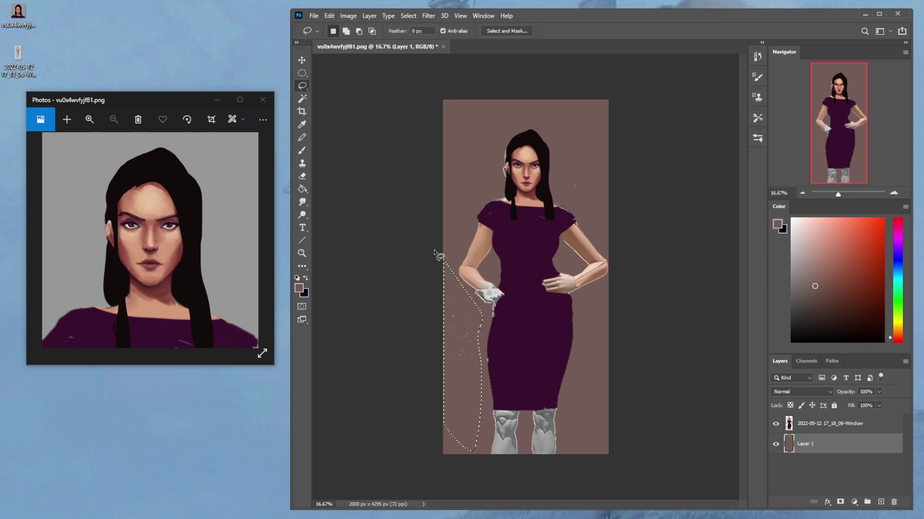
key(Delete)
key(ctrl+d)
click(823, 424)
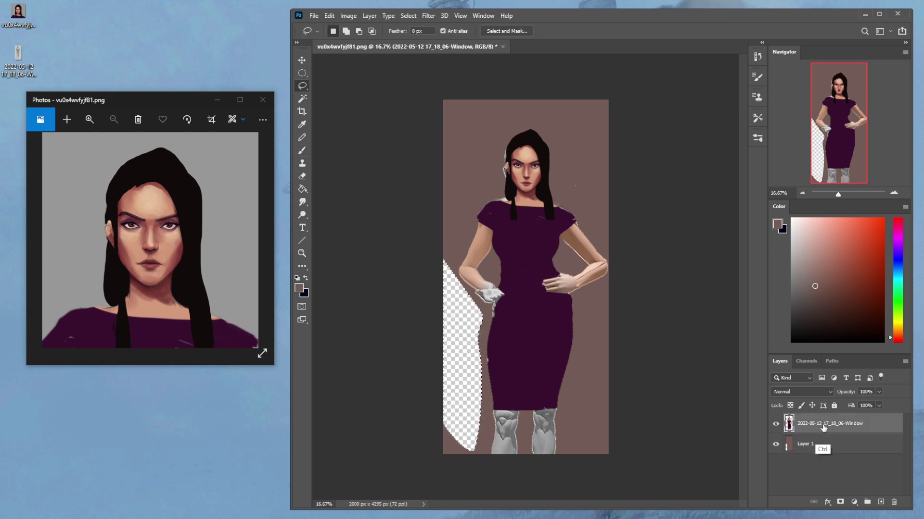
key(ctrl+z)
key(ctrl+z)
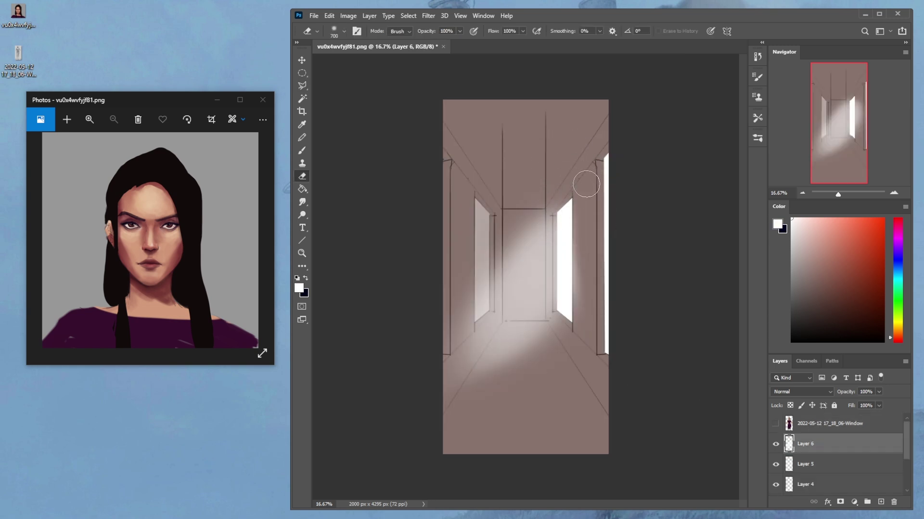
Erase the glow beside the lit window, the beam's top and light at the left wall's base
drag(586, 185, 588, 325)
key(bracketleft)
key(bracketleft)
key(bracketleft)
key(bracketleft)
drag(571, 186, 565, 190)
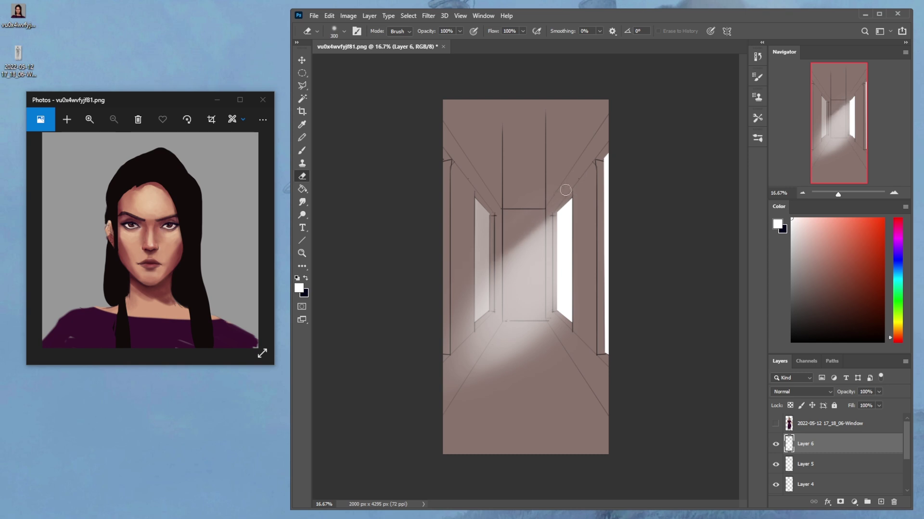
key(bracketright)
key(bracketright)
key(bracketright)
key(bracketright)
key(bracketright)
key(bracketright)
key(bracketright)
key(bracketright)
key(bracketleft)
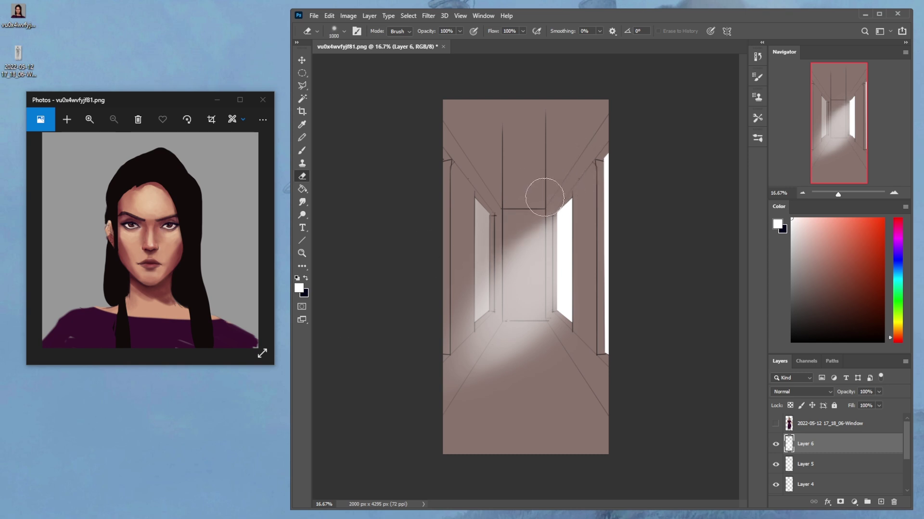
key(bracketleft)
key(bracketleft)
key(bracketleft)
key(bracketright)
key(bracketright)
key(bracketright)
key(bracketright)
key(bracketright)
key(bracketright)
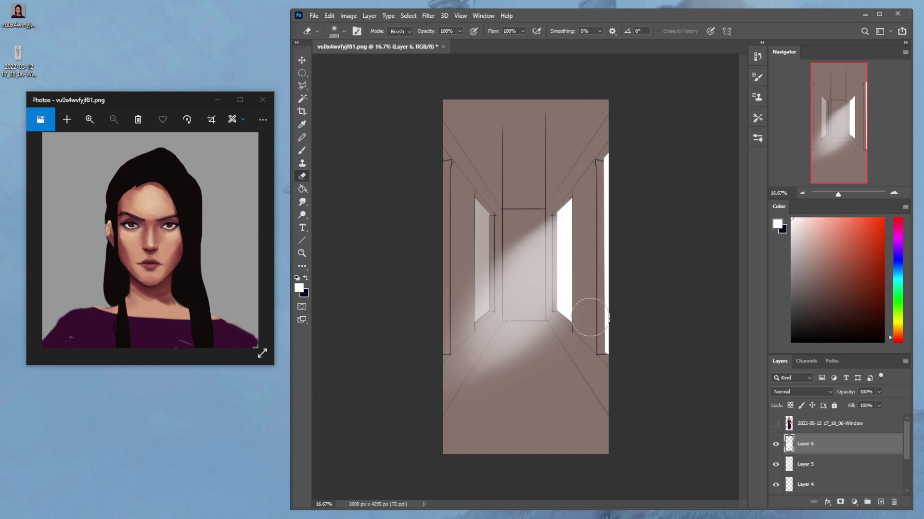
key(bracketleft)
key(bracketleft)
key(bracketleft)
key(bracketleft)
key(ctrl)
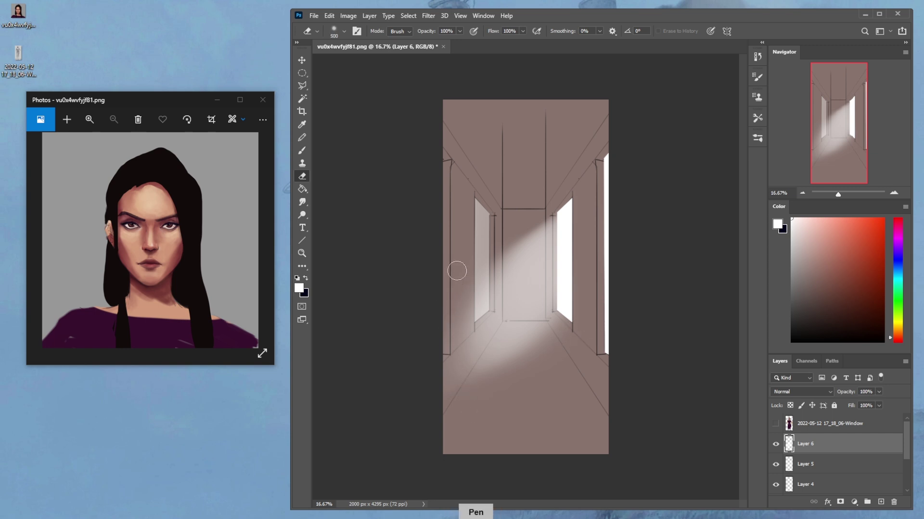
drag(457, 280, 465, 404)
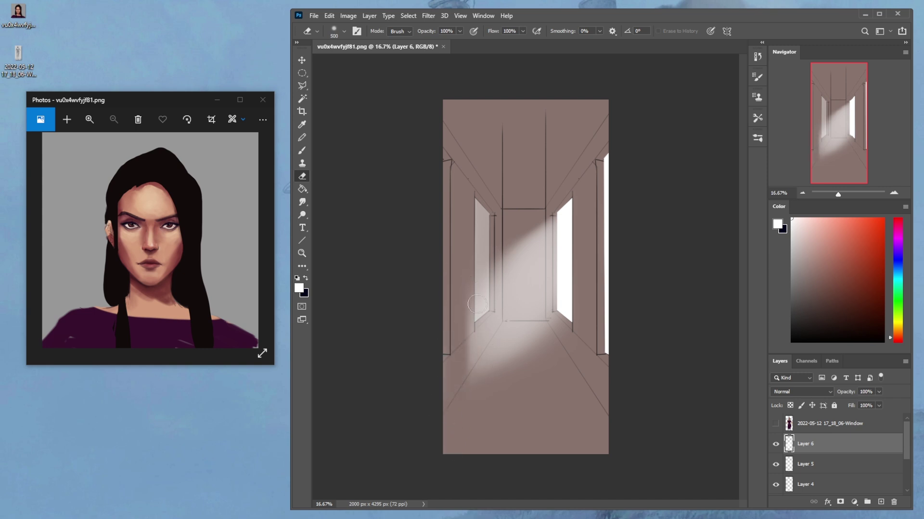
Erase the faint white streak and small blob on the left wall, then duplicate the beam layer
key(b)
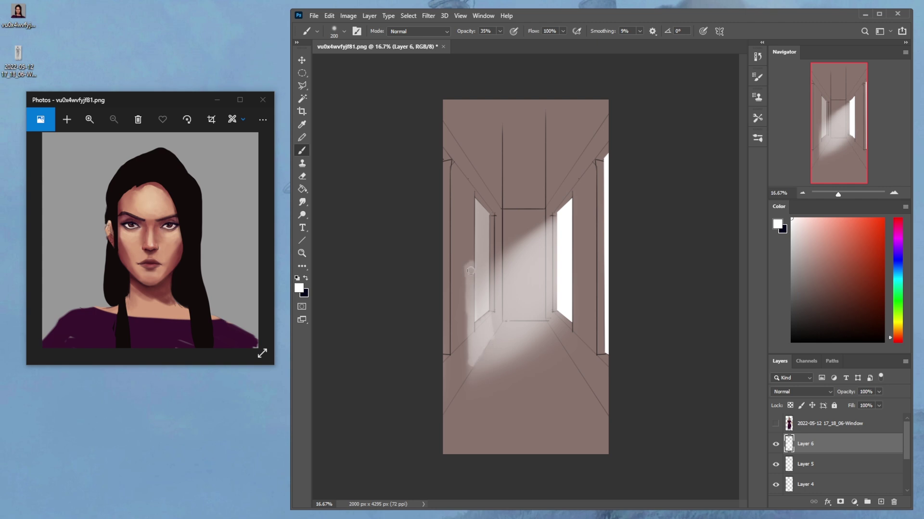
key(e)
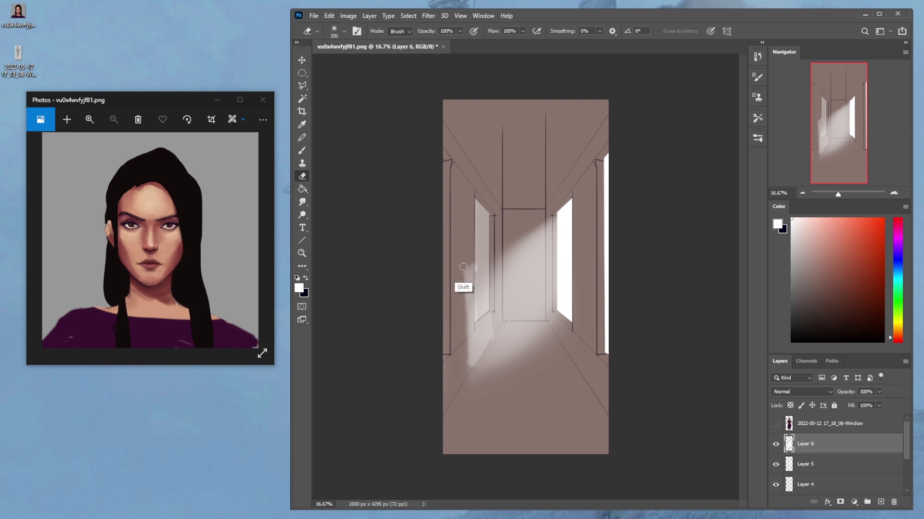
drag(464, 285, 466, 431)
key(bracketleft)
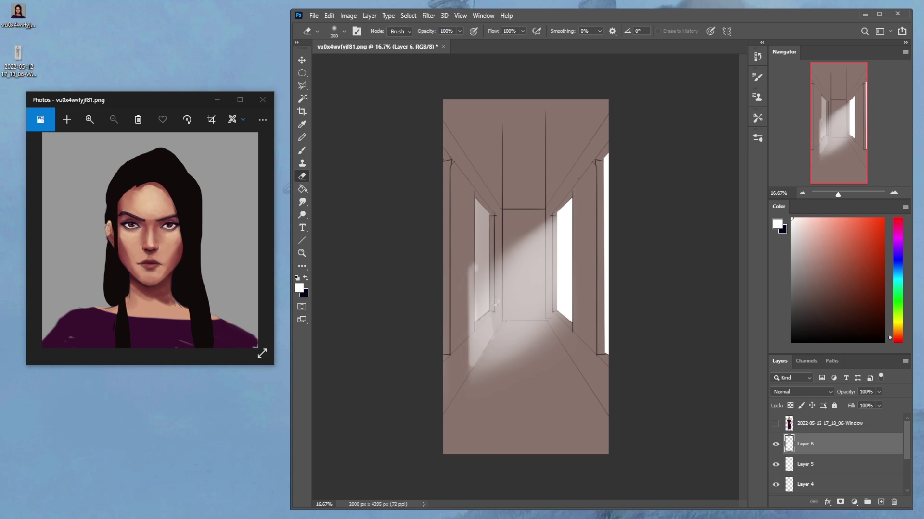
drag(466, 276, 463, 255)
key(bracketright)
key(bracketright)
key(bracketright)
click(302, 204)
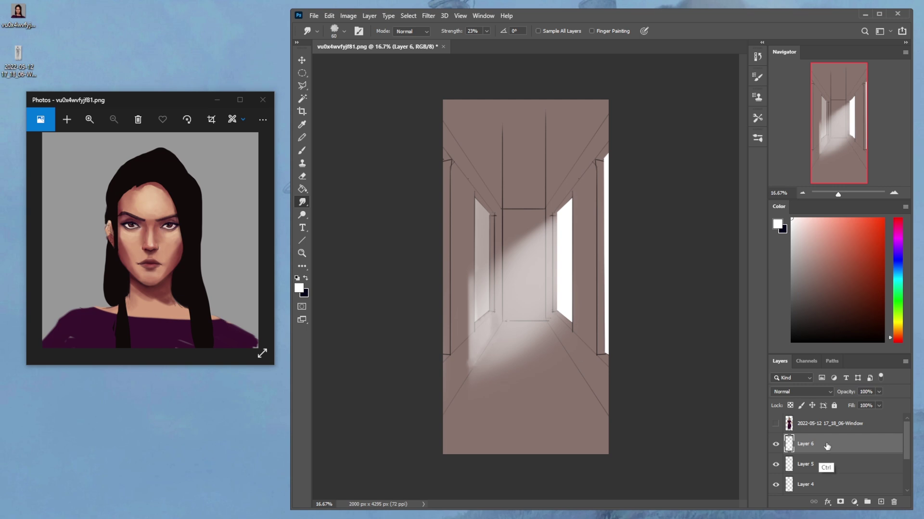
key(ctrl+j)
Scale the duplicated light beam up and shift it down and to the left
key(b)
key(ctrl+t)
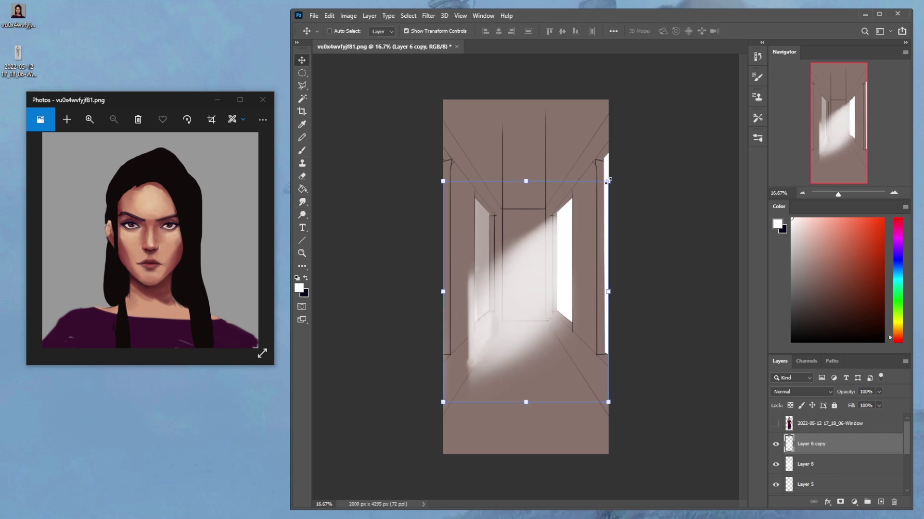
drag(608, 180, 765, 29)
drag(580, 254, 532, 355)
click(763, 32)
Readjust the light copy to about 109.3% scale, moved down-left, and zoom out to the corridor
key(e)
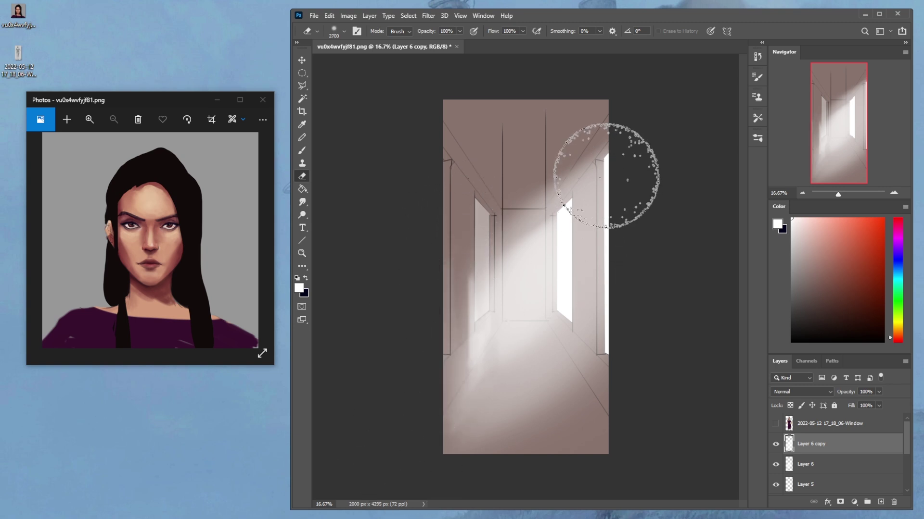
key(v)
drag(707, 80, 735, 60)
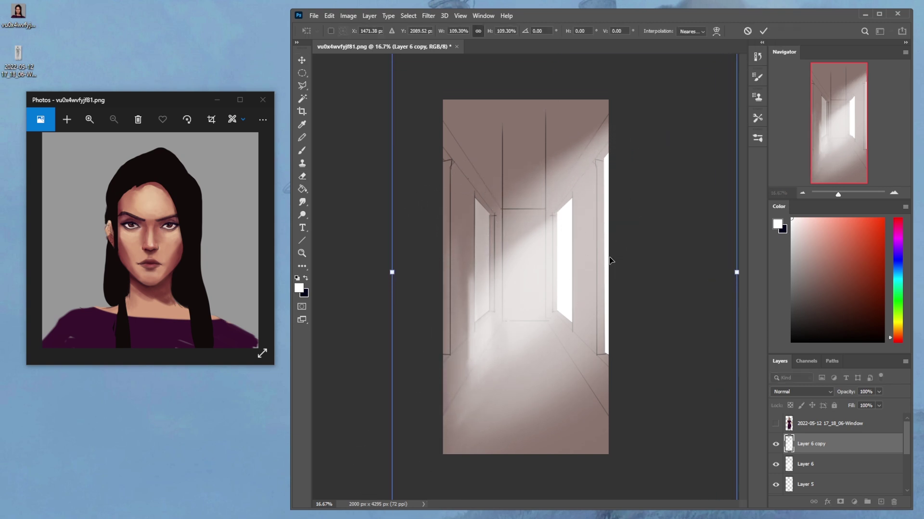
drag(609, 257, 581, 310)
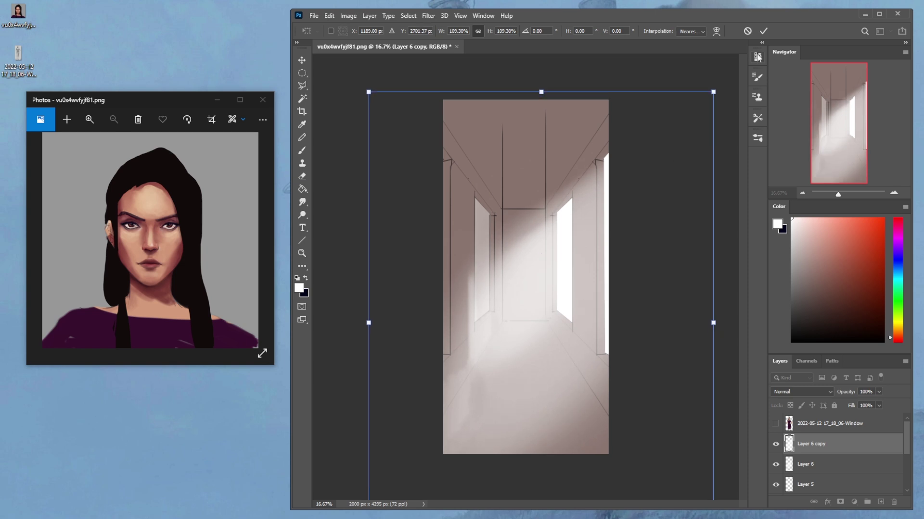
click(762, 31)
key(e)
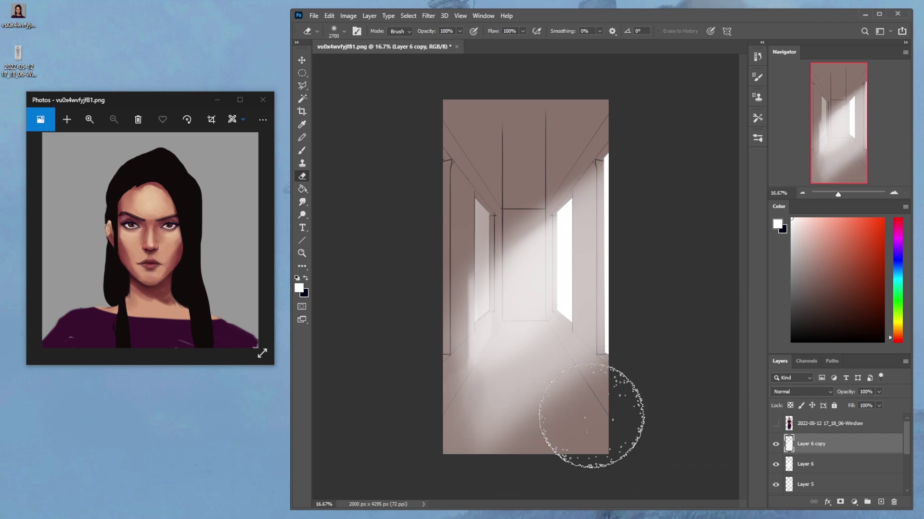
key(ctrl+minus)
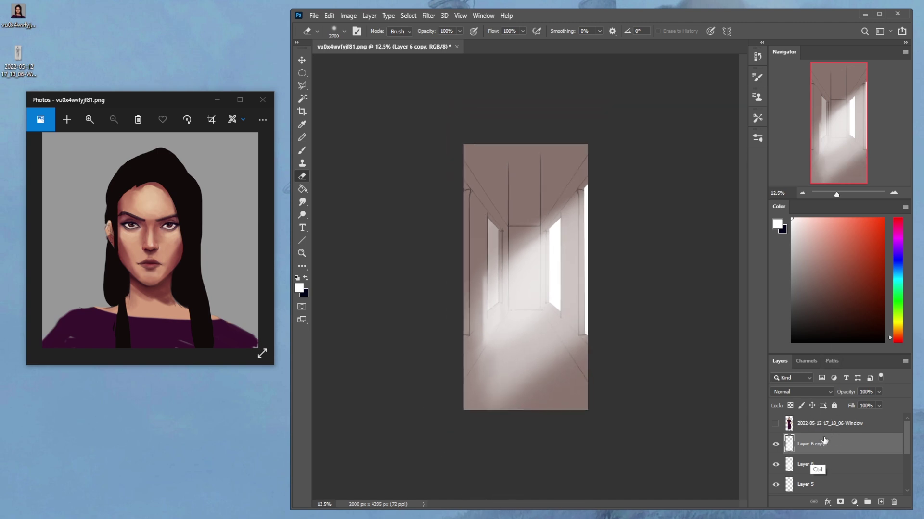
Clear the perspective lines from the ceiling on Layer 2 using a polygonal selection
scroll(899, 441, down, 3)
click(827, 486)
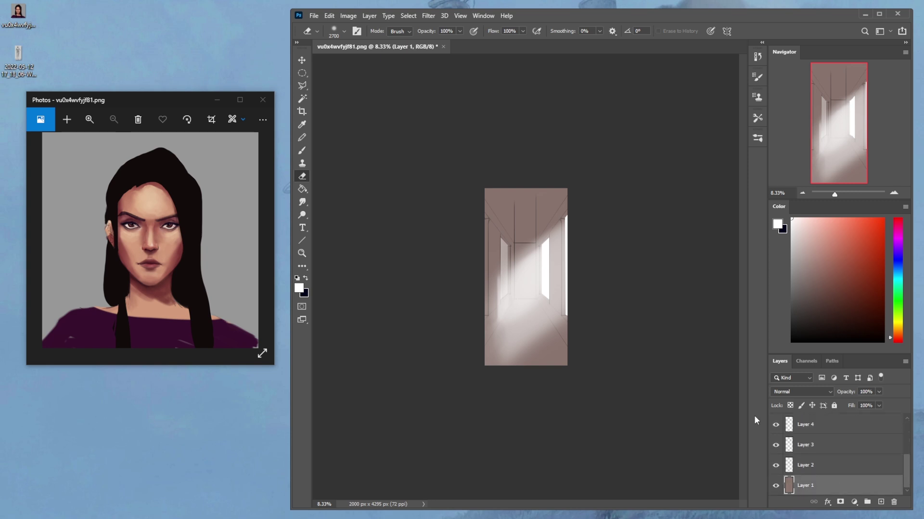
click(302, 86)
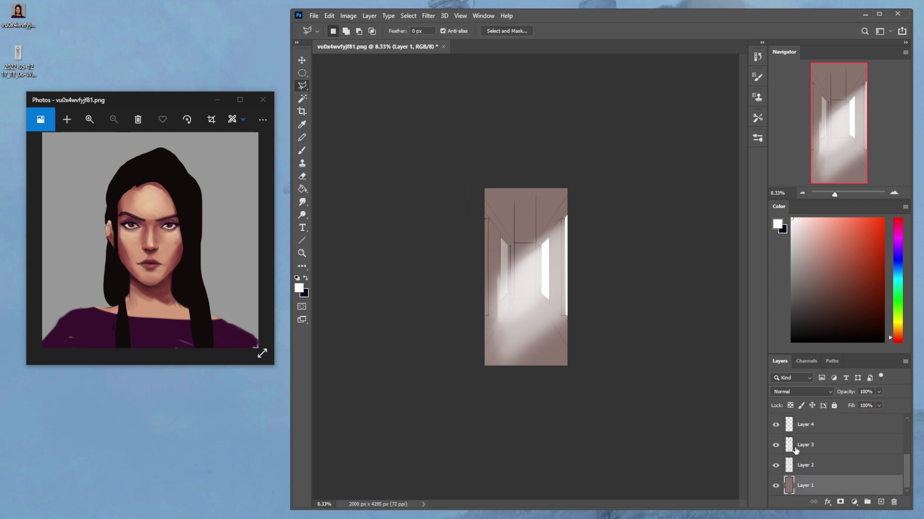
click(794, 465)
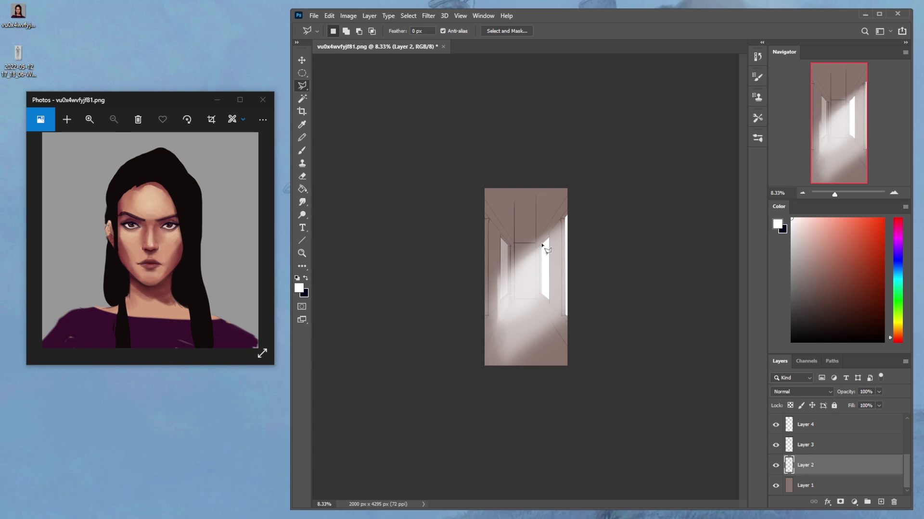
click(508, 223)
click(508, 196)
click(529, 188)
click(543, 190)
click(546, 198)
click(539, 234)
key(Delete)
Begin another polygonal selection outline near the corridor ceiling
click(505, 163)
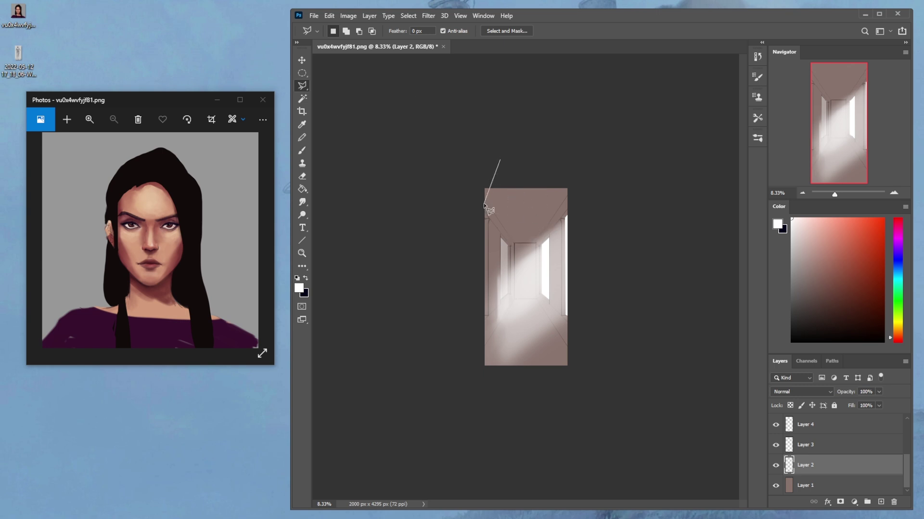
key(Escape)
click(482, 196)
right_click(536, 266)
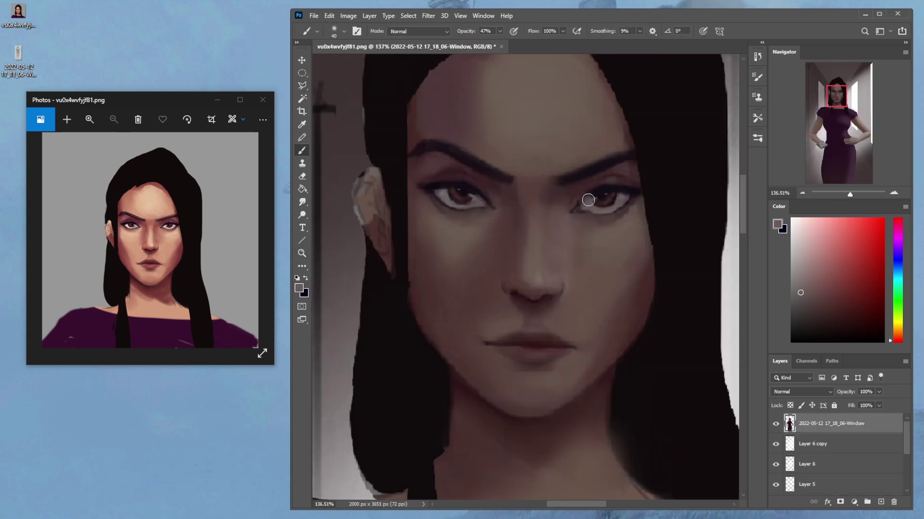
Sample skin and eye-white tones near the eyes and raise brush opacity to 66%
alt+click(623, 198)
alt+click(593, 198)
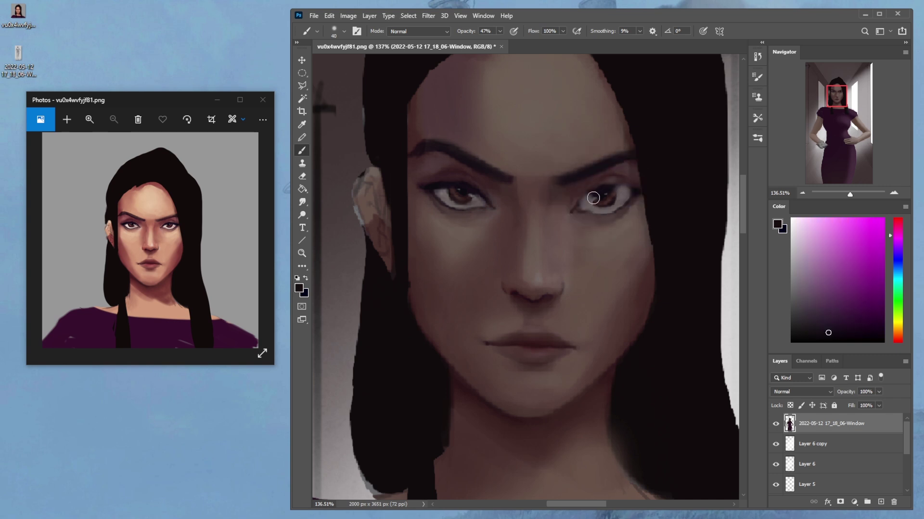
alt+click(625, 214)
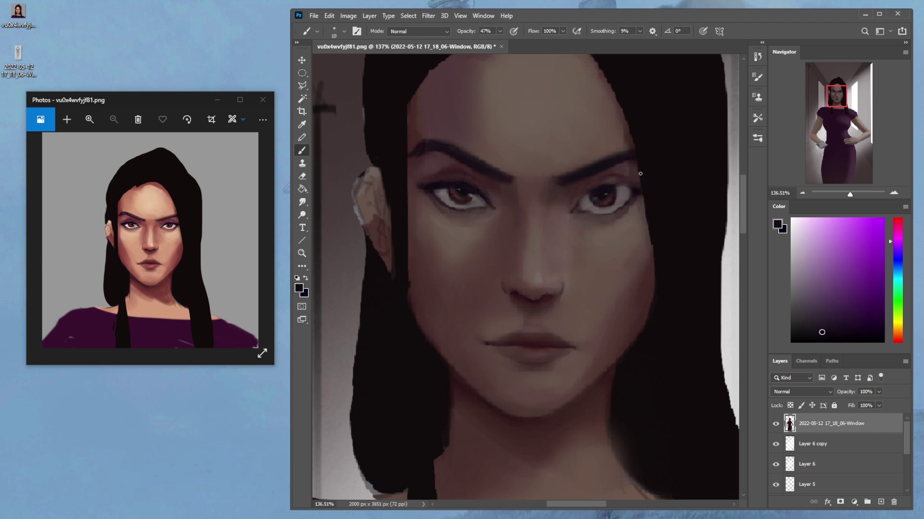
alt+click(446, 208)
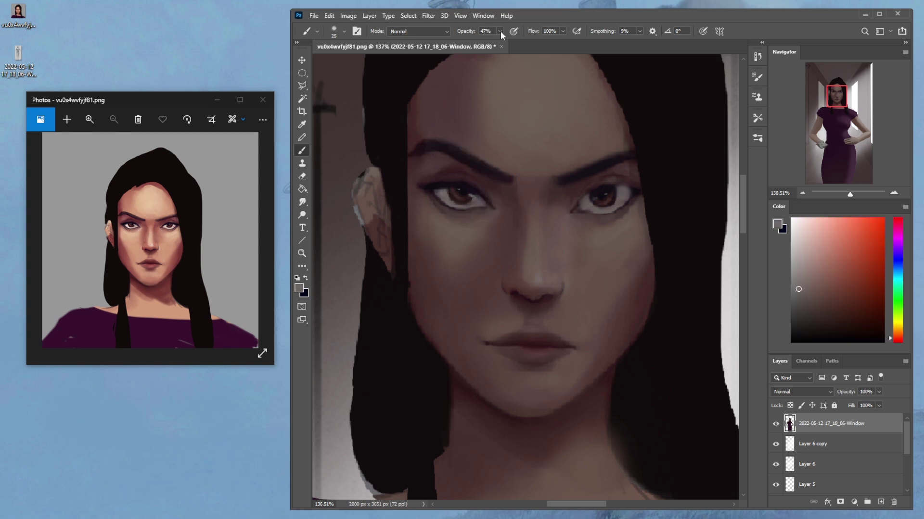
drag(501, 32, 510, 43)
key(bracketright)
Sample crimson and darker eyelid colours around the left eye with a smaller brush
alt+click(477, 194)
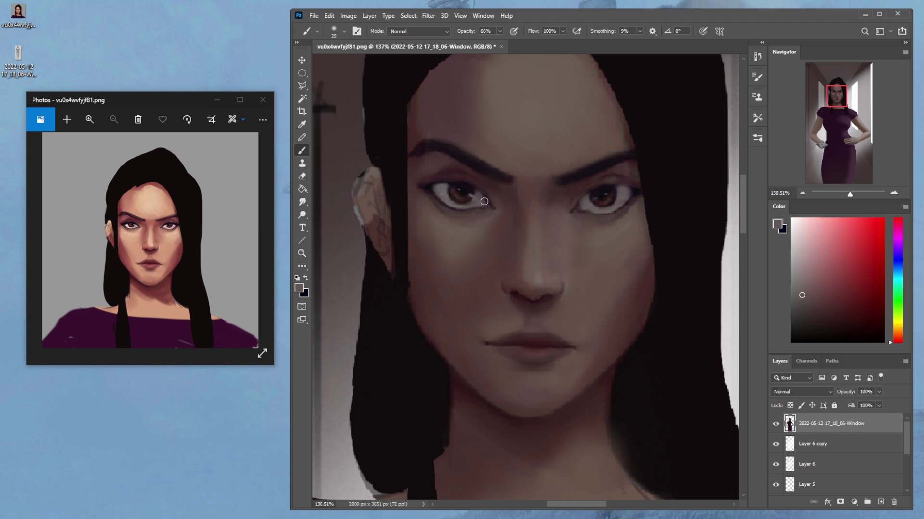
alt+click(473, 184)
key(bracketleft)
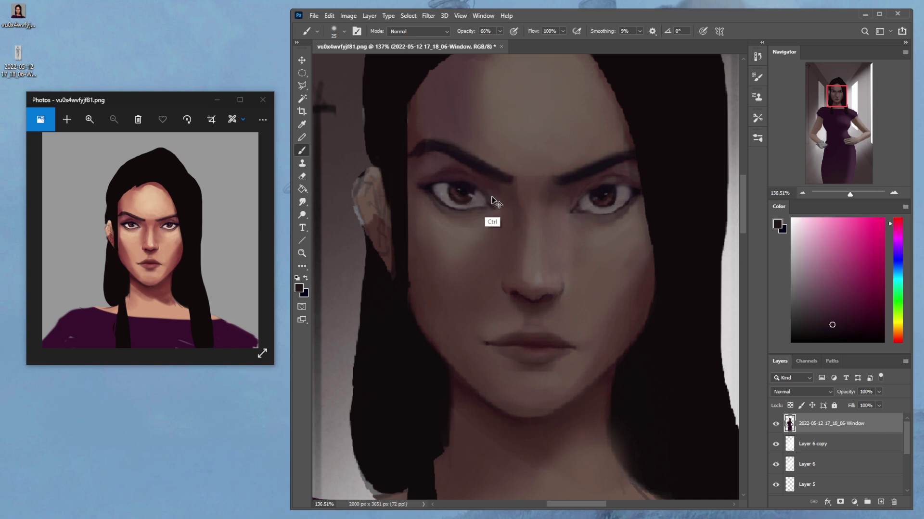
alt+click(464, 188)
alt+click(467, 188)
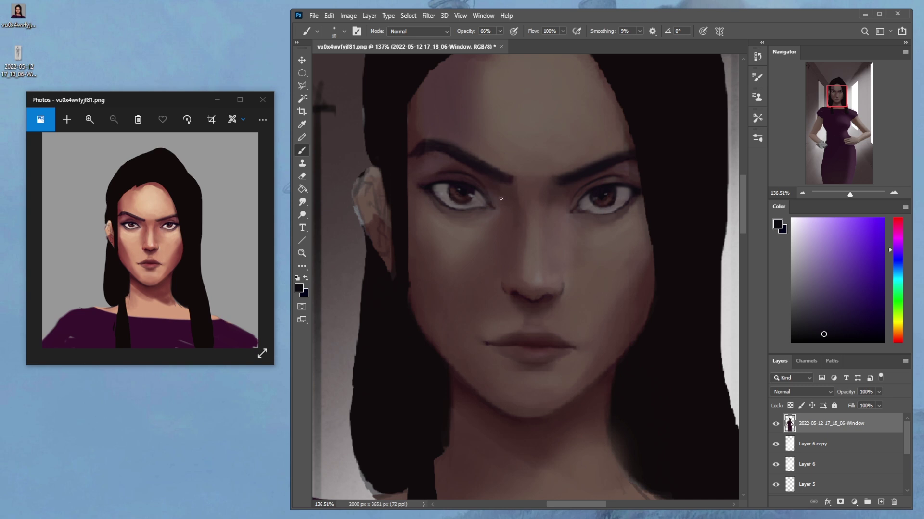
Dodge the whites and irises of both eyes, giving the right eye an extra pass
click(303, 213)
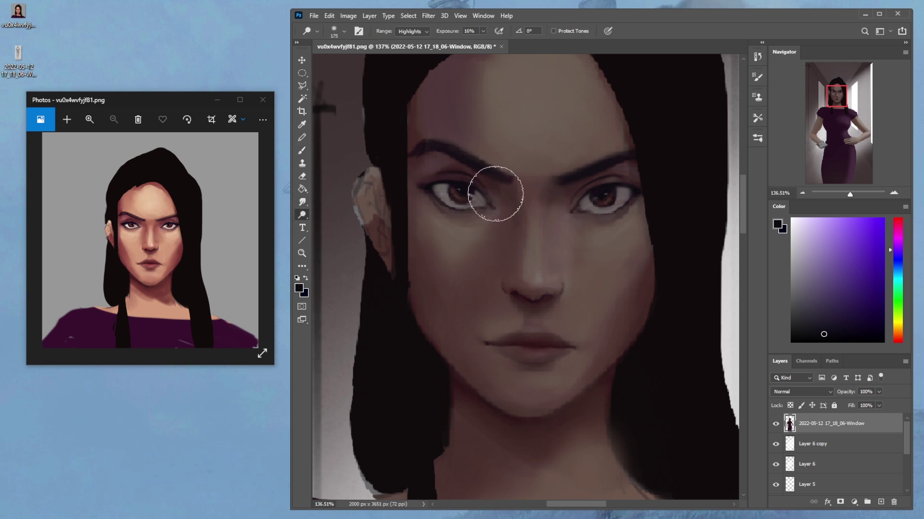
mouse_move(614, 206)
mouse_down()
mouse_move(588, 200)
mouse_move(618, 195)
mouse_up()
mouse_move(460, 192)
mouse_down()
mouse_move(442, 195)
mouse_move(474, 194)
mouse_up()
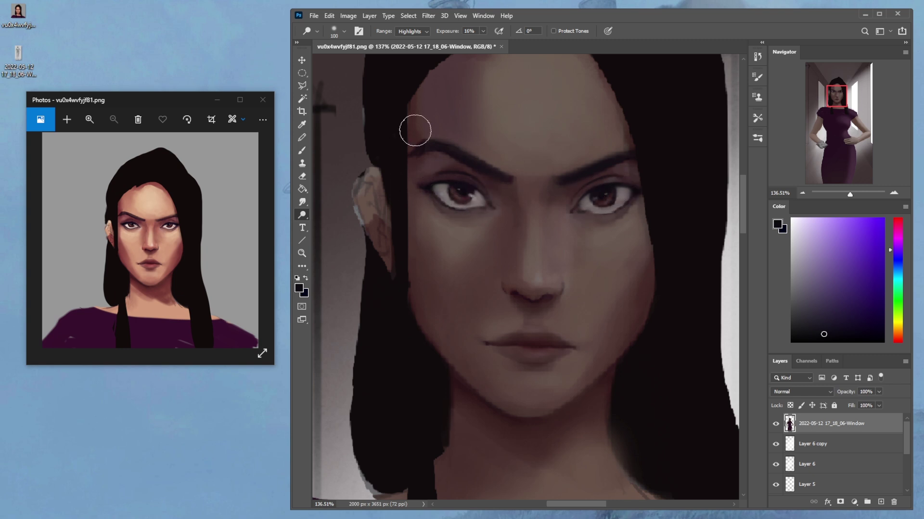
drag(602, 196, 598, 196)
scroll(623, 187, down, 7)
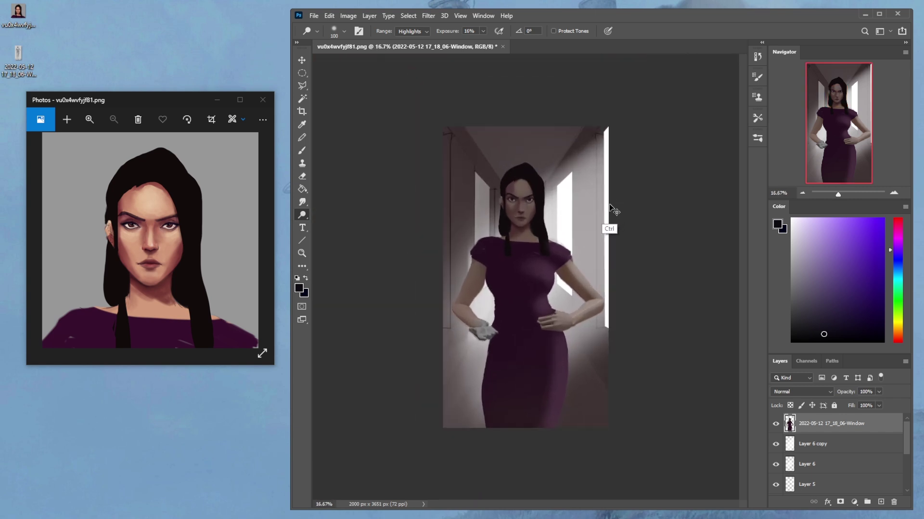
Darken and extend the left corner of the lips with a sampled red-brown
key(b)
right_click(537, 215)
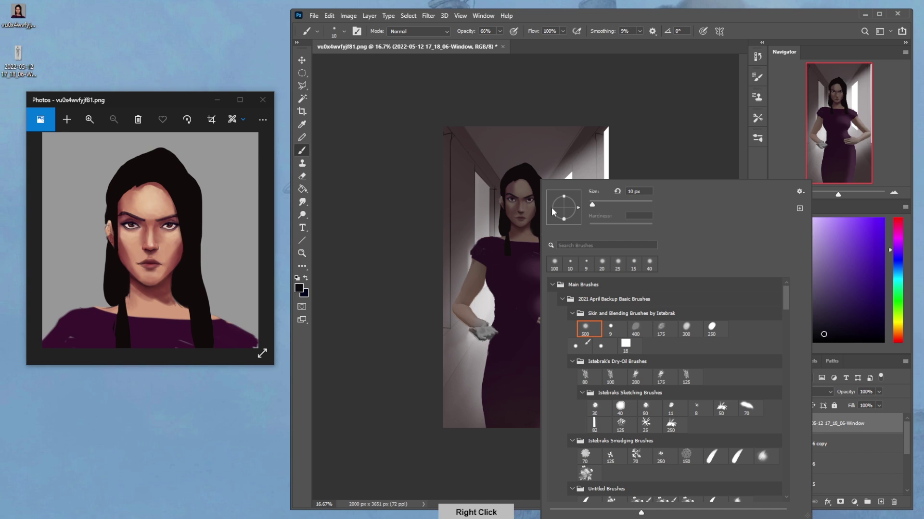
key(z)
scroll(529, 176, up, 6)
key(b)
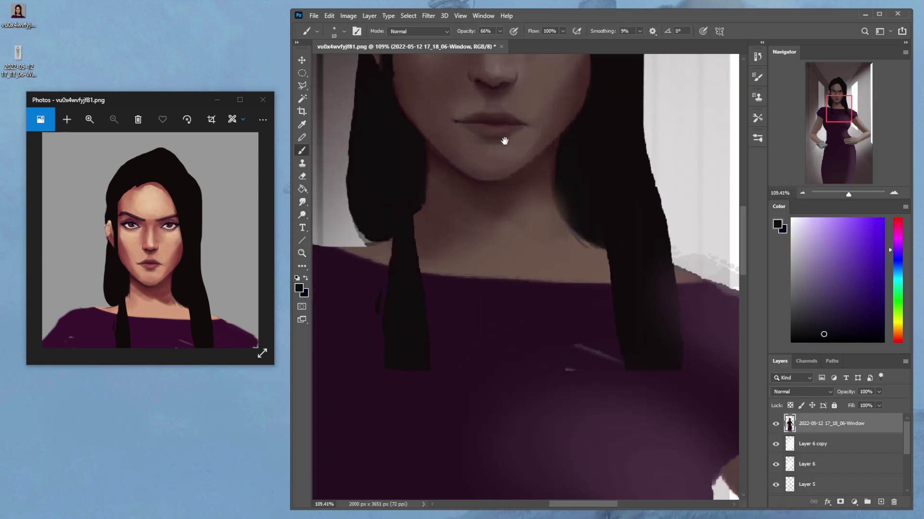
scroll(505, 197, up, 3)
alt+click(504, 262)
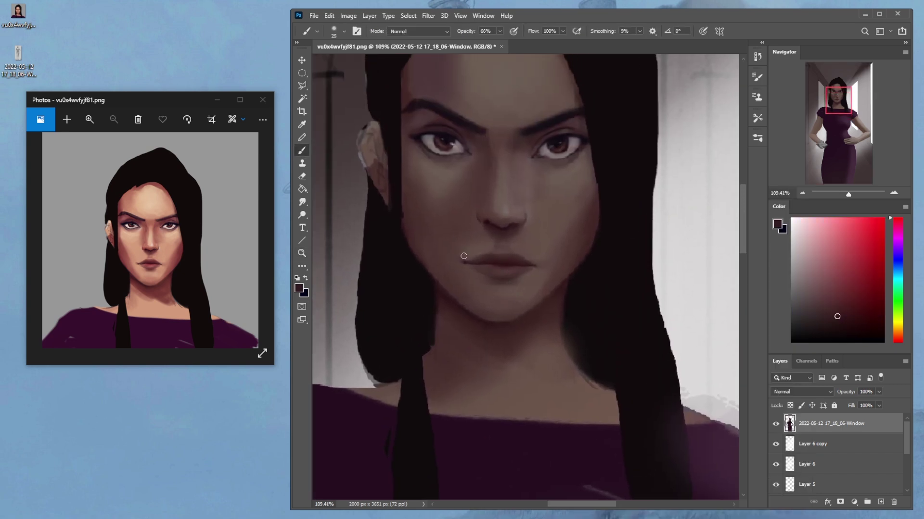
drag(462, 263, 460, 262)
Close the reference photo, maximise Photoshop and centre the face for smudging
click(303, 202)
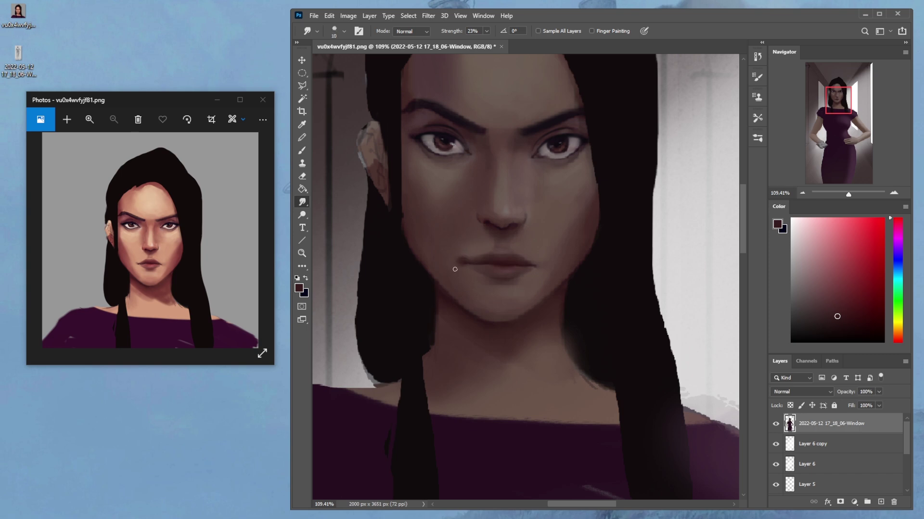
click(262, 99)
double_click(660, 12)
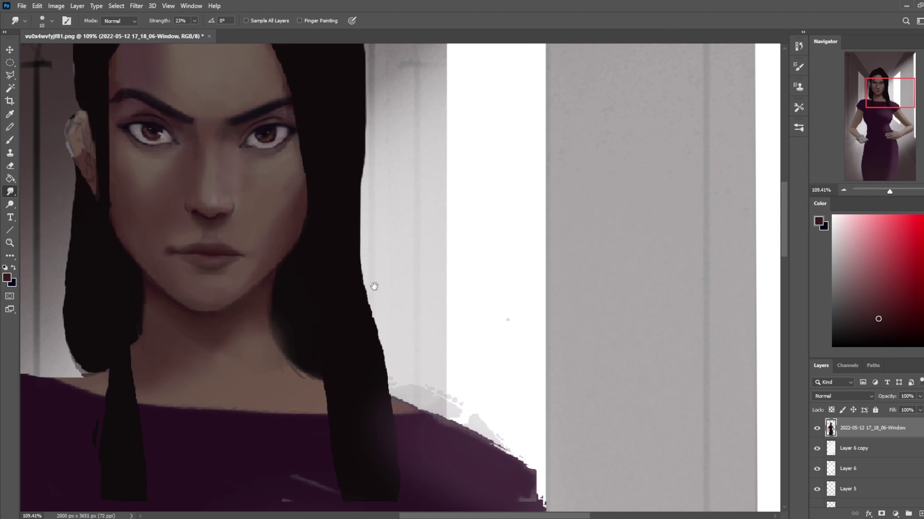
drag(374, 286, 642, 320)
key(b)
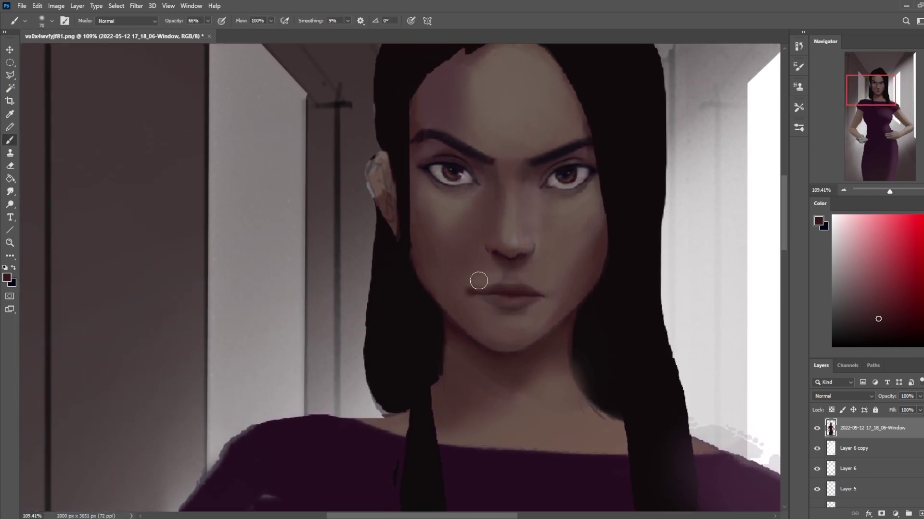
click(9, 191)
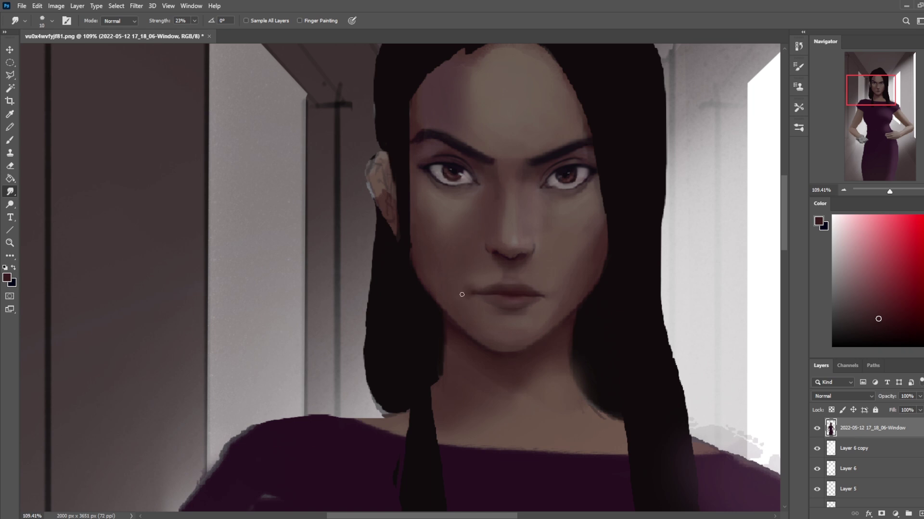
Open Liquify and nudge the shapes of the left and right eyes with Forward Warp
click(136, 6)
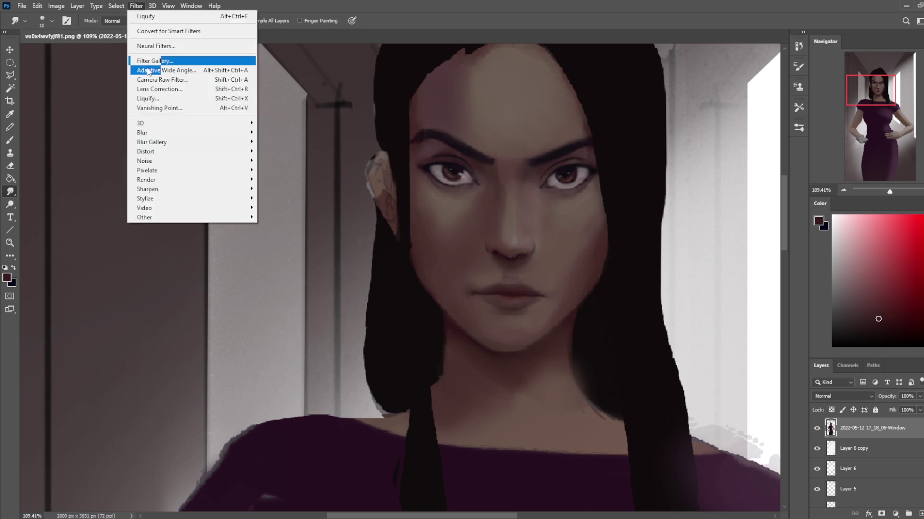
click(158, 98)
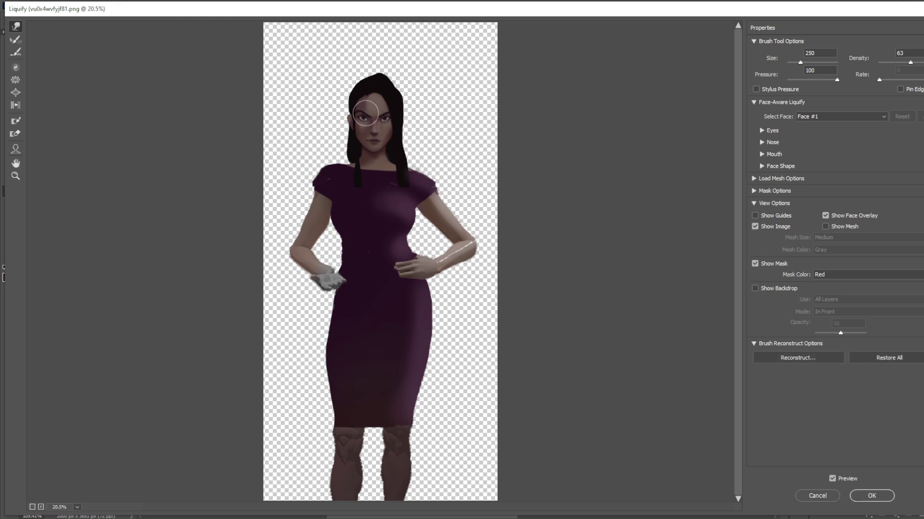
drag(335, 93, 425, 154)
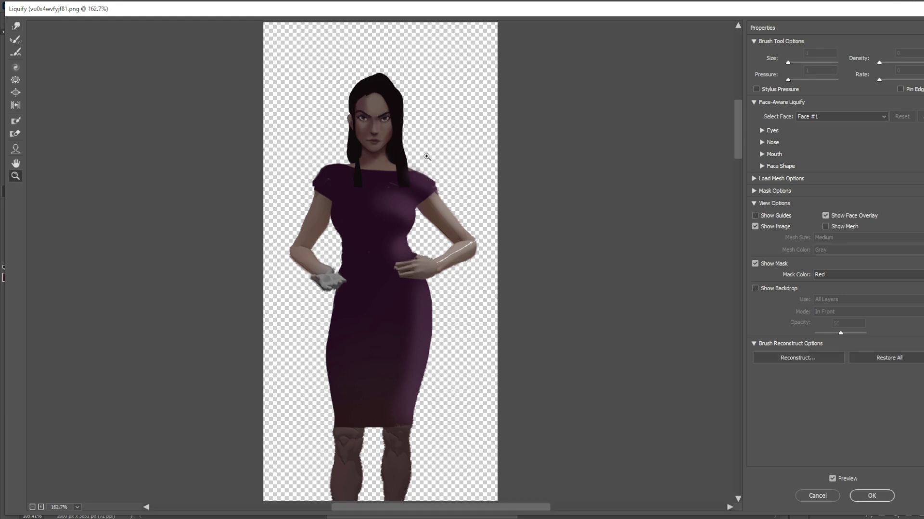
key(bracketleft)
key(bracketleft)
key(bracketleft)
key(bracketleft)
key(bracketleft)
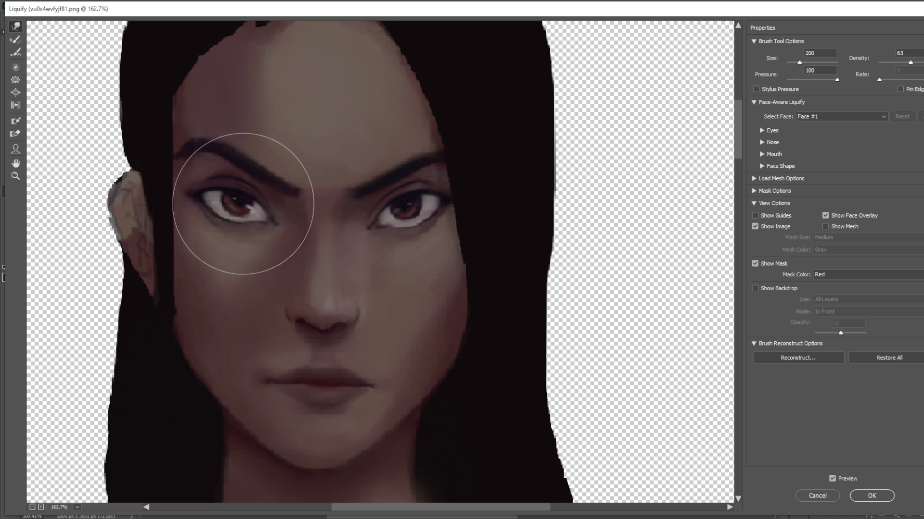
drag(250, 186, 235, 206)
key(bracketleft)
key(bracketleft)
key(bracketleft)
drag(406, 206, 399, 197)
Warp the eyebrow and mouth with varying brush sizes, then apply the Liquify changes
key(bracketright)
key(bracketright)
key(bracketright)
key(bracketright)
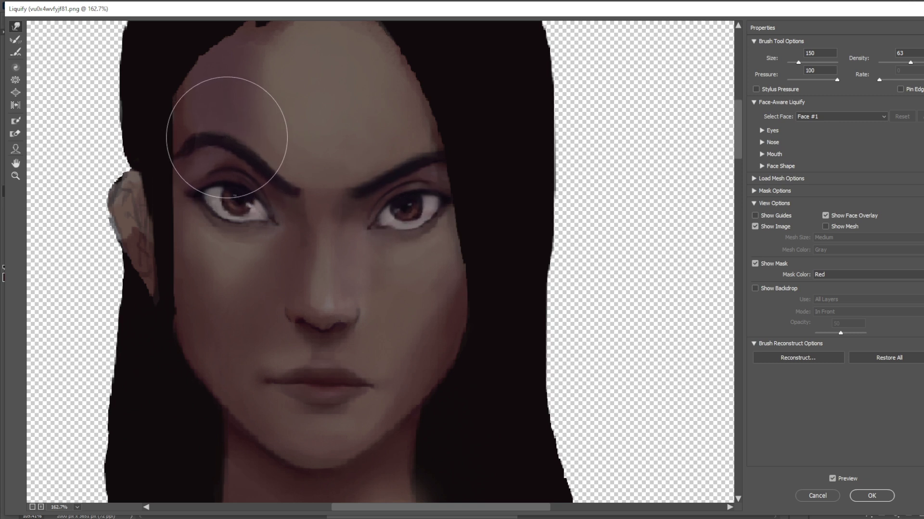
key(bracketleft)
key(bracketleft)
key(bracketleft)
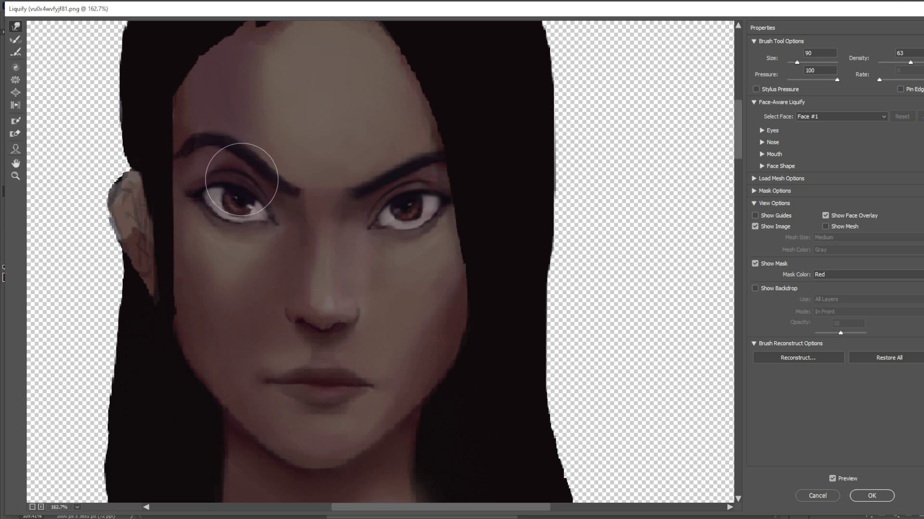
key(bracketleft)
key(bracketleft)
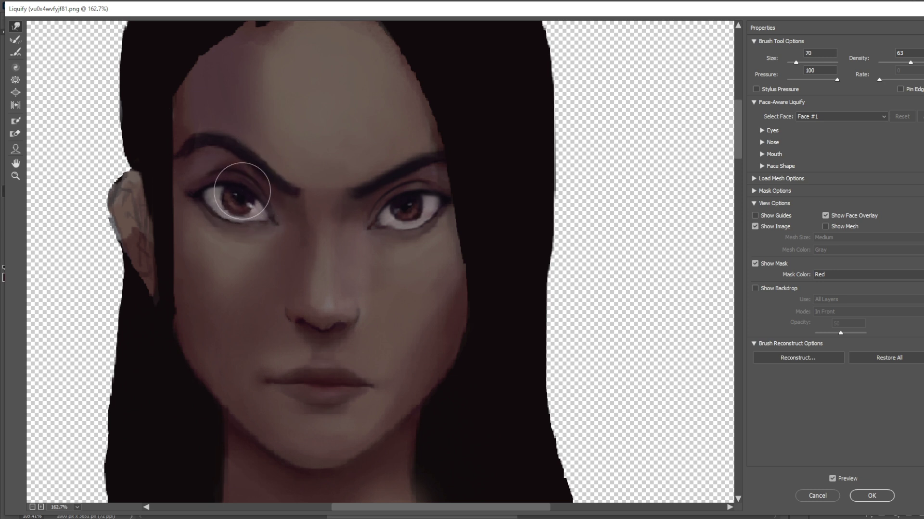
scroll(402, 211, down, 2)
key(bracketright)
key(bracketright)
key(bracketright)
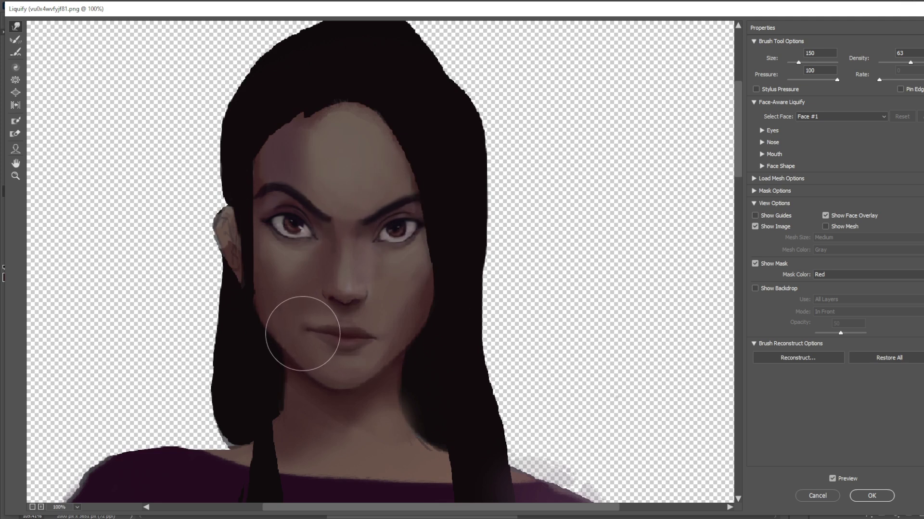
key(bracketright)
key(bracketleft)
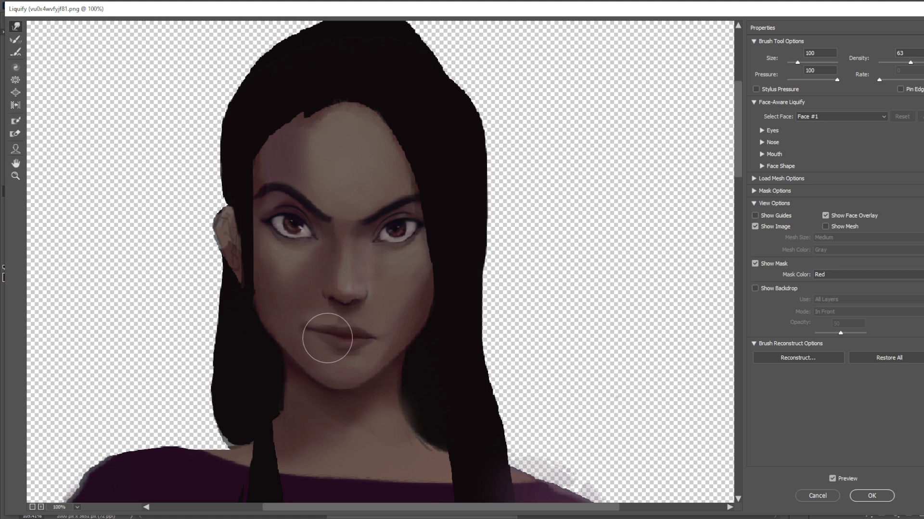
key(bracketleft)
key(bracketleft)
key(bracketleft)
key(bracketleft)
key(bracketright)
key(bracketright)
key(bracketright)
key(ctrl+minus)
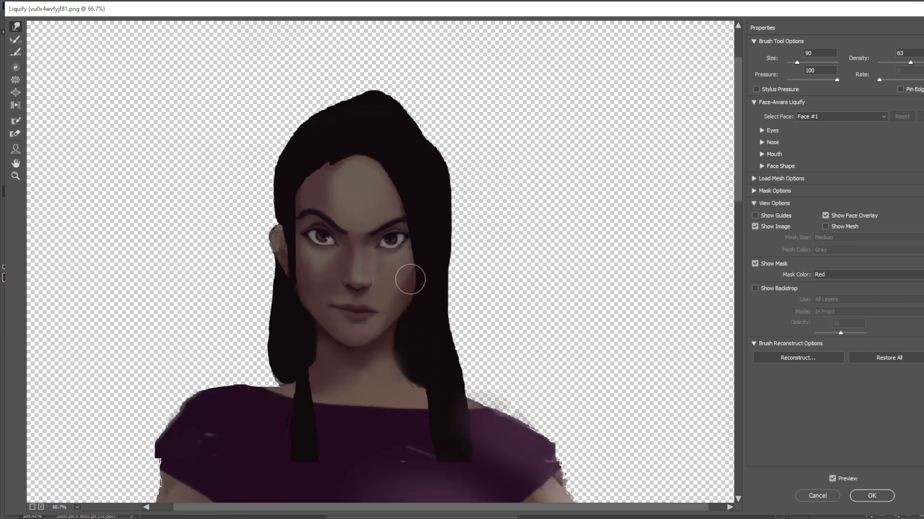
key(bracketright)
key(bracketright)
click(868, 497)
Zoom in on the eyes and brighten the left eye's white with a small 76% brush
key(z)
drag(387, 117, 581, 251)
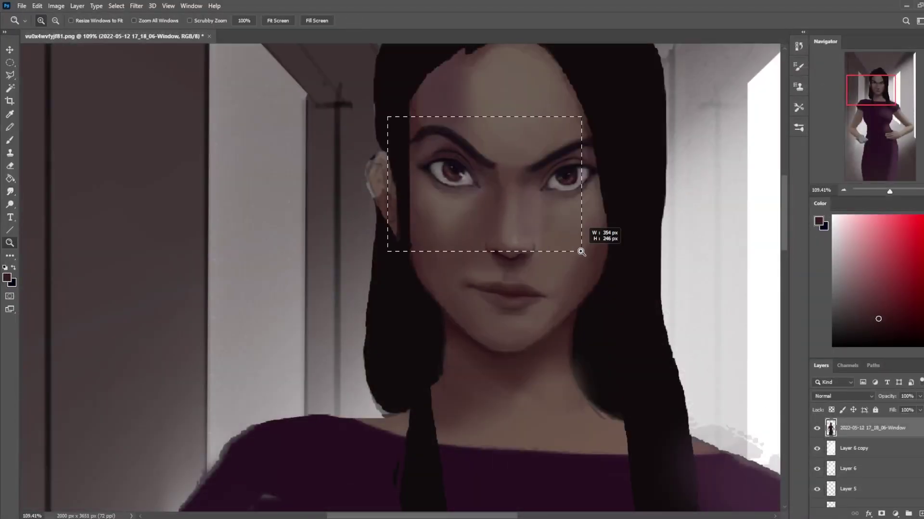
key(b)
alt+click(241, 211)
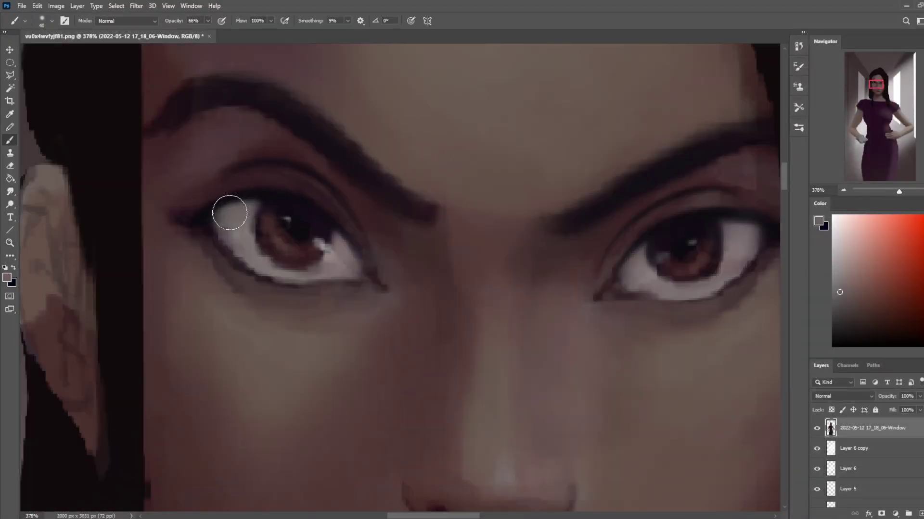
key(bracketleft)
key(7)
key(6)
key(bracketleft)
drag(217, 217, 268, 198)
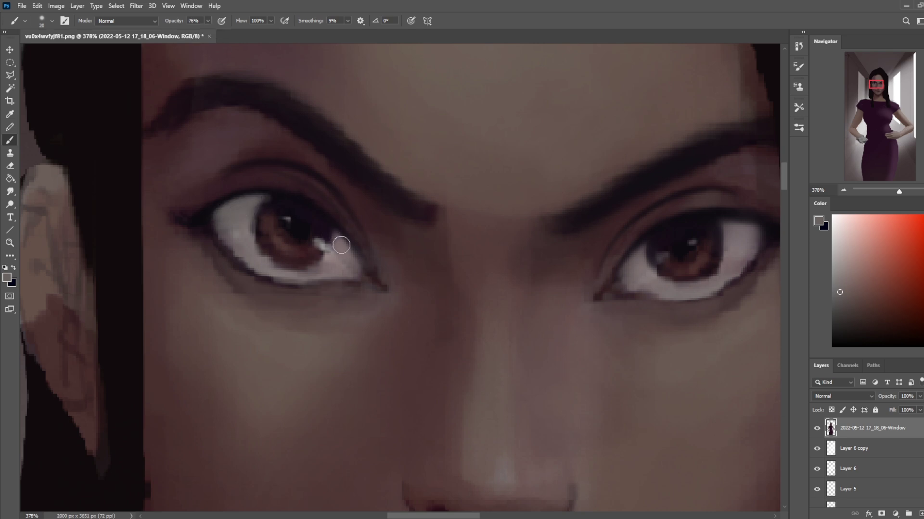
Sample several dark purple and violet tones around the iris
alt+click(341, 245)
alt+click(322, 225)
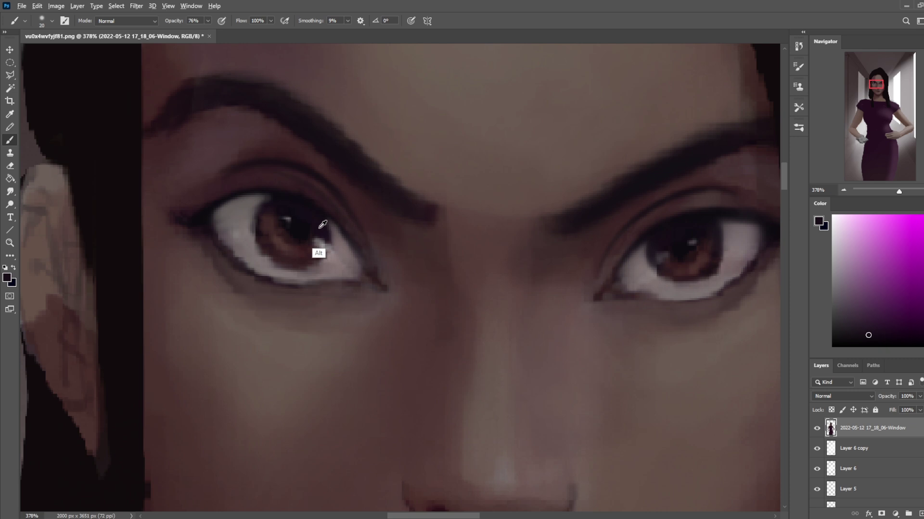
alt+click(288, 197)
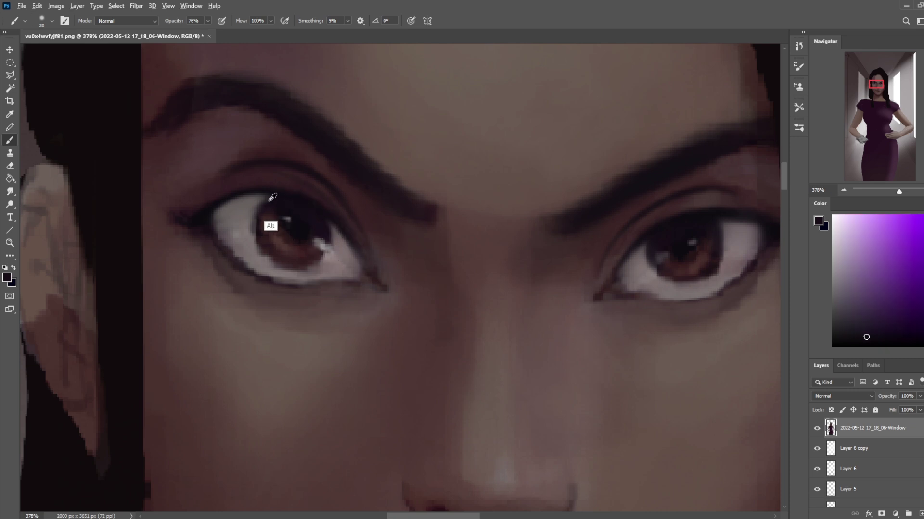
alt+click(254, 200)
alt+click(285, 196)
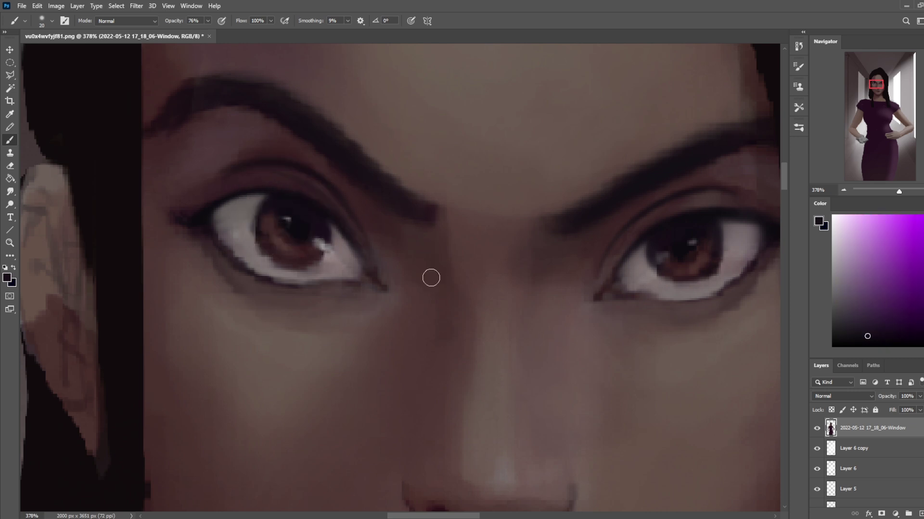
Sample reddish-brown, dark purple and greyish mauve tones around the right eye and chin
scroll(478, 392, down, 10)
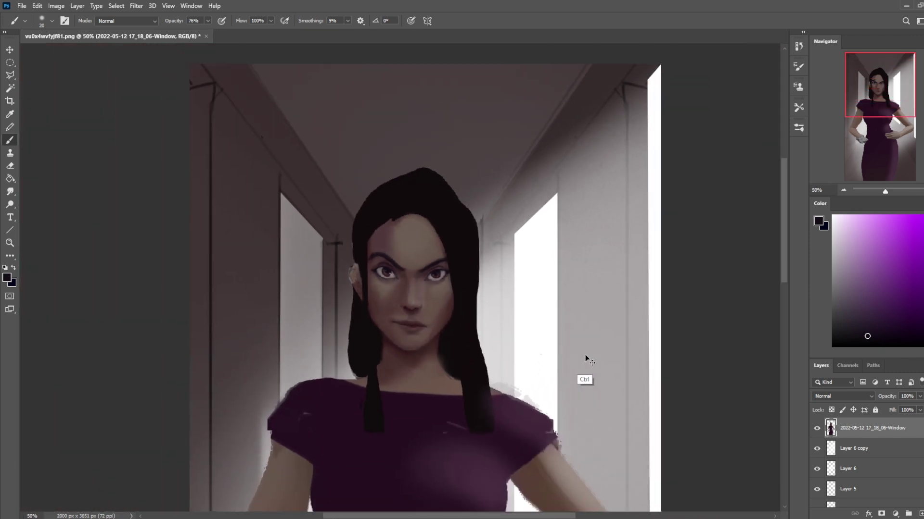
scroll(585, 354, down, 1)
alt+click(402, 284)
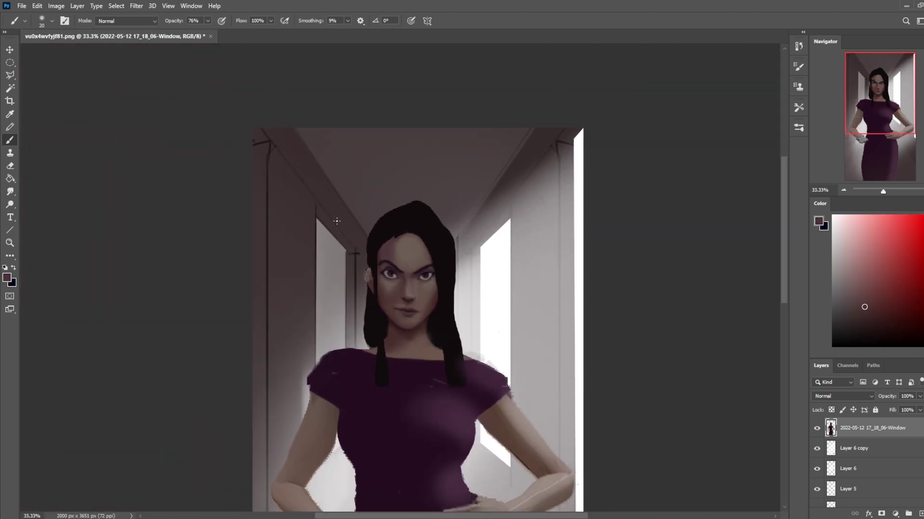
alt+click(395, 282)
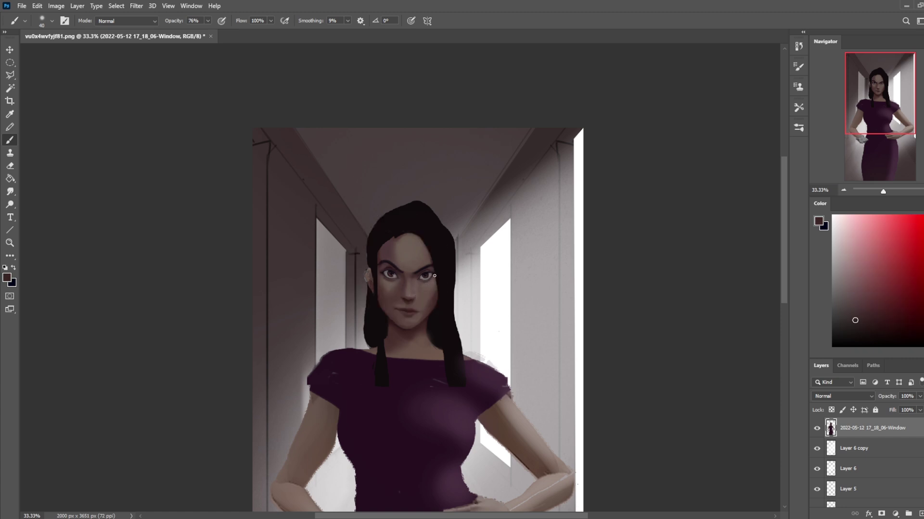
alt+click(411, 285)
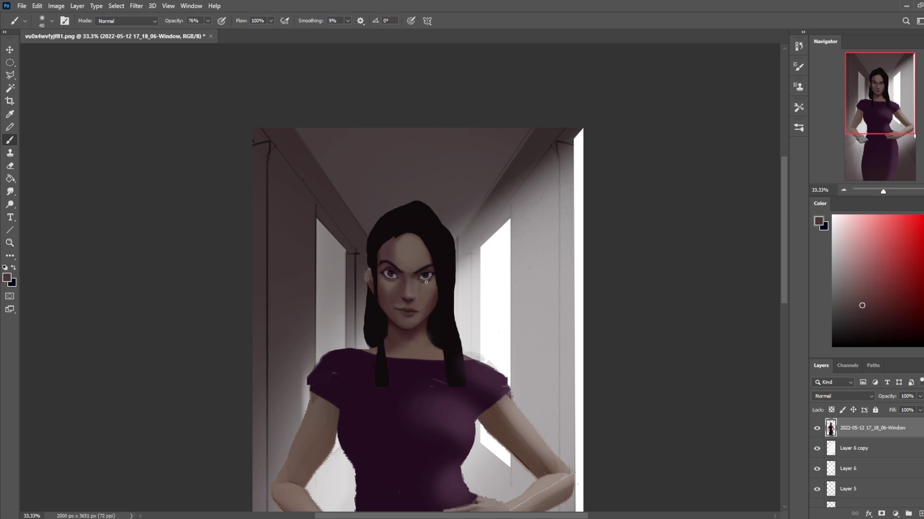
alt+click(430, 274)
alt+click(423, 303)
alt+click(428, 271)
alt+click(421, 278)
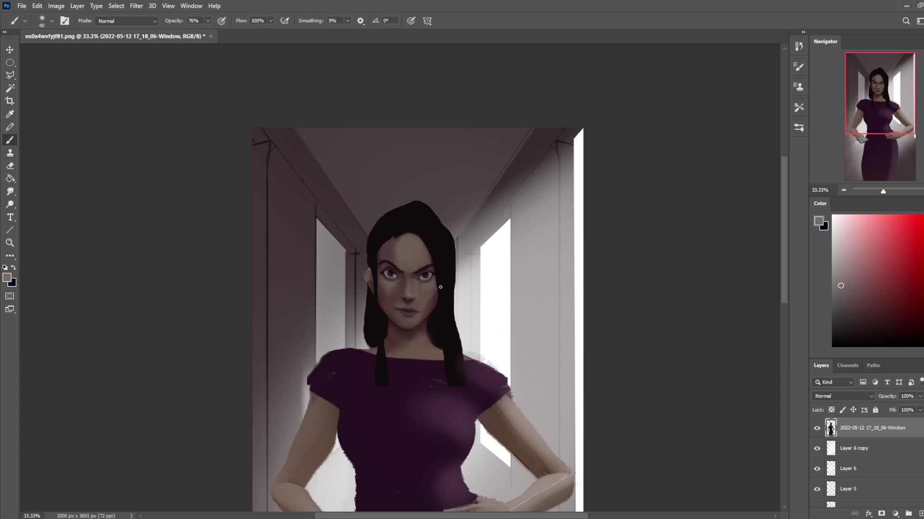
Erase the purple fringe on the left shoulder and the grey fringe on the right with the 80 px Dry-Oil eraser
key(ctrl+minus)
key(ctrl+minus)
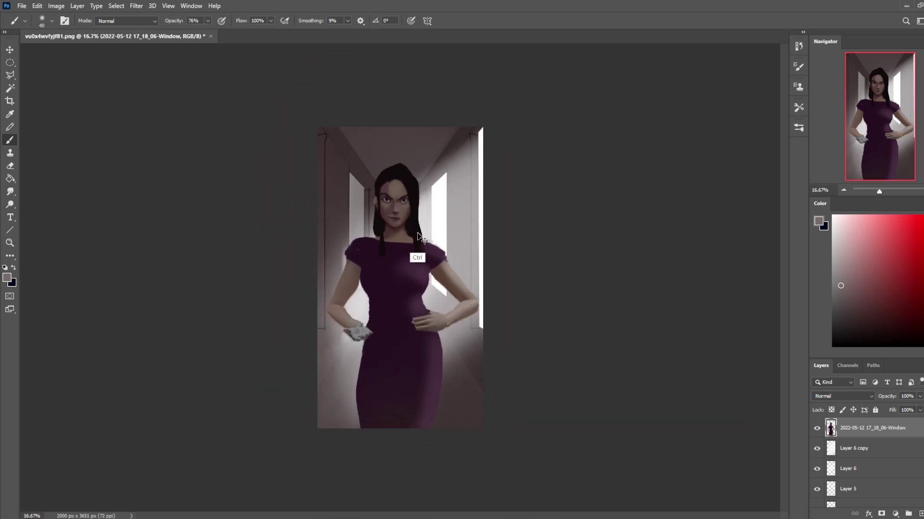
key(ctrl+plus)
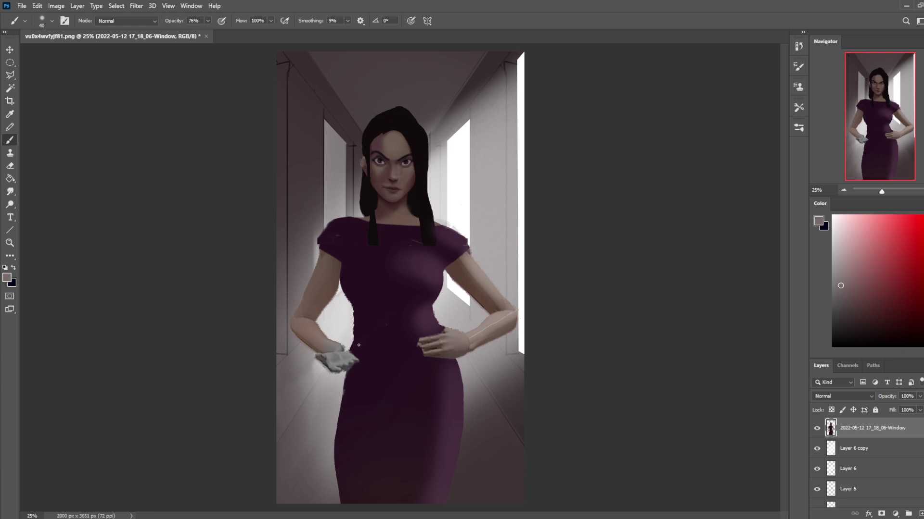
key(e)
right_click(410, 181)
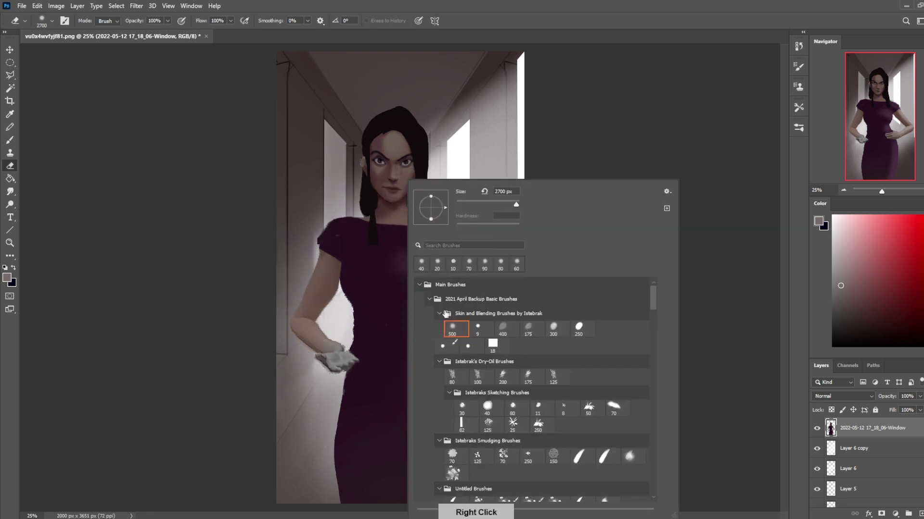
click(452, 375)
click(596, 124)
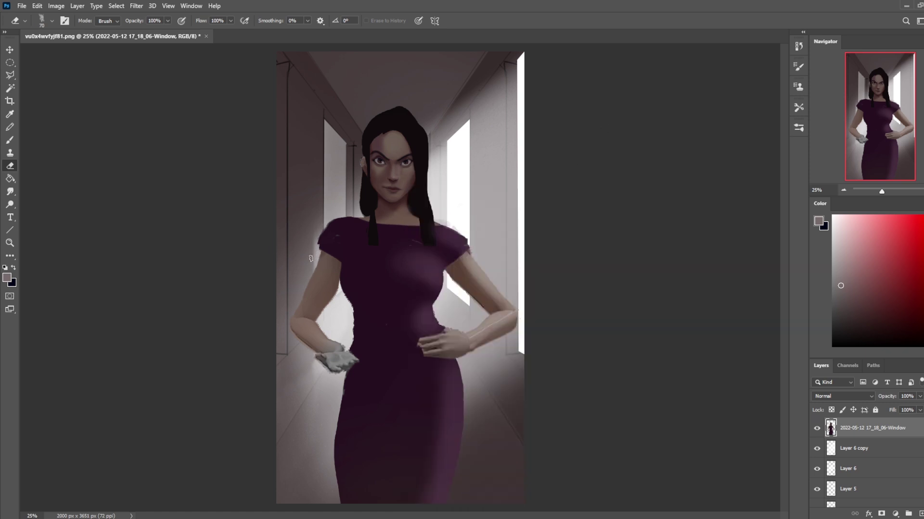
drag(311, 258, 321, 230)
drag(443, 218, 470, 235)
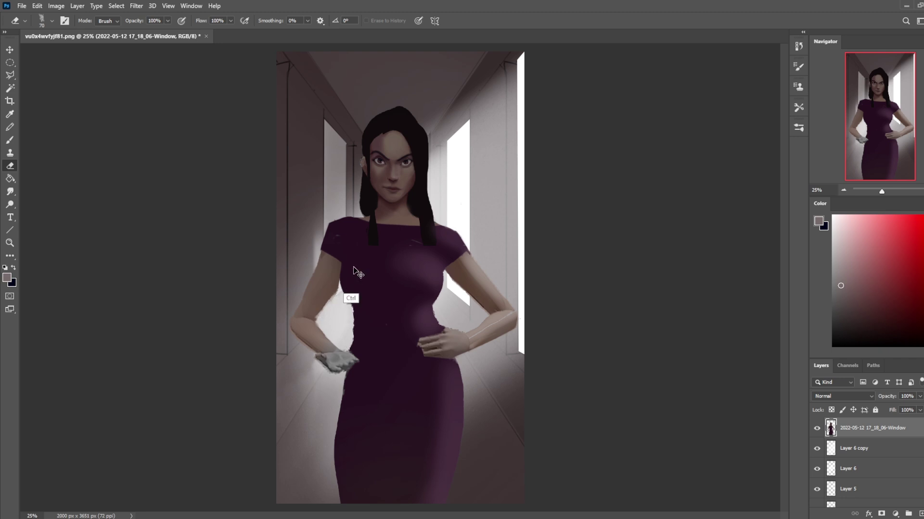
Lasso the ragged strip beside the arm and delete it
key(l)
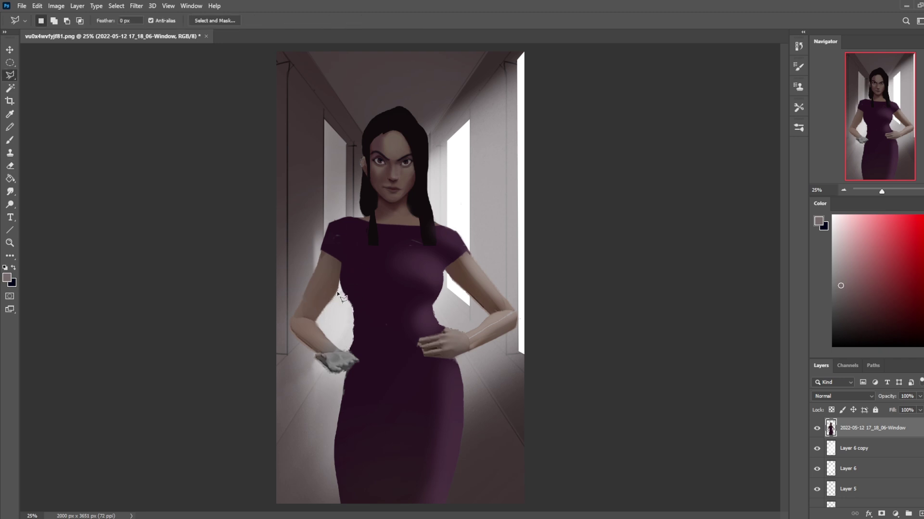
right_click(9, 75)
click(41, 76)
mouse_move(340, 277)
mouse_down()
mouse_move(317, 320)
mouse_move(328, 326)
mouse_move(340, 283)
mouse_up()
key(Delete)
key(ctrl+d)
Lasso a second rough strip along the dress edge, then clear the selection
mouse_move(340, 277)
mouse_down()
mouse_move(356, 311)
mouse_move(345, 352)
mouse_move(337, 302)
mouse_move(359, 327)
mouse_move(353, 346)
mouse_move(337, 308)
mouse_up()
key(ctrl+d)
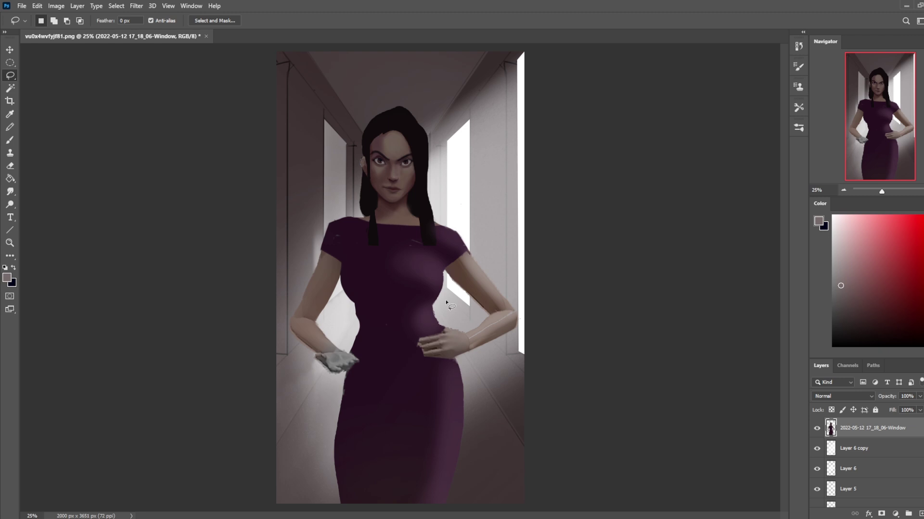
key(ctrl+minus)
key(ctrl+minus)
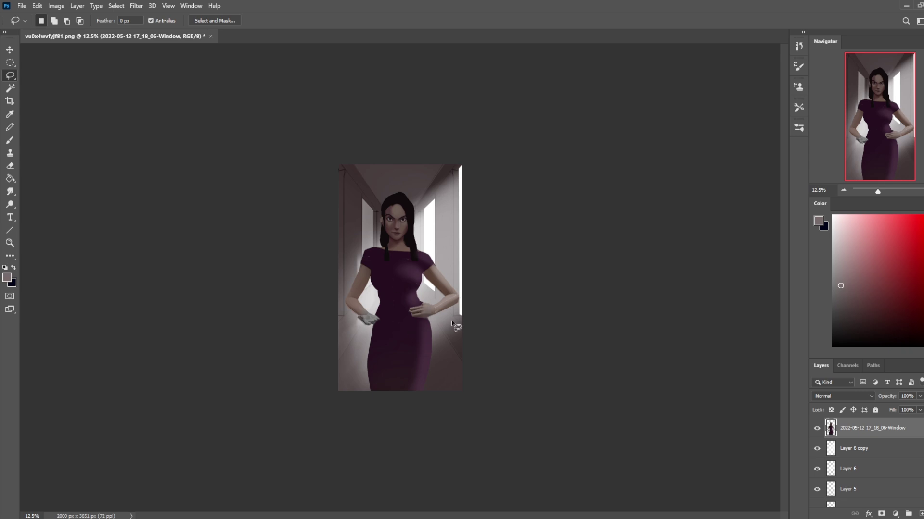
key(b)
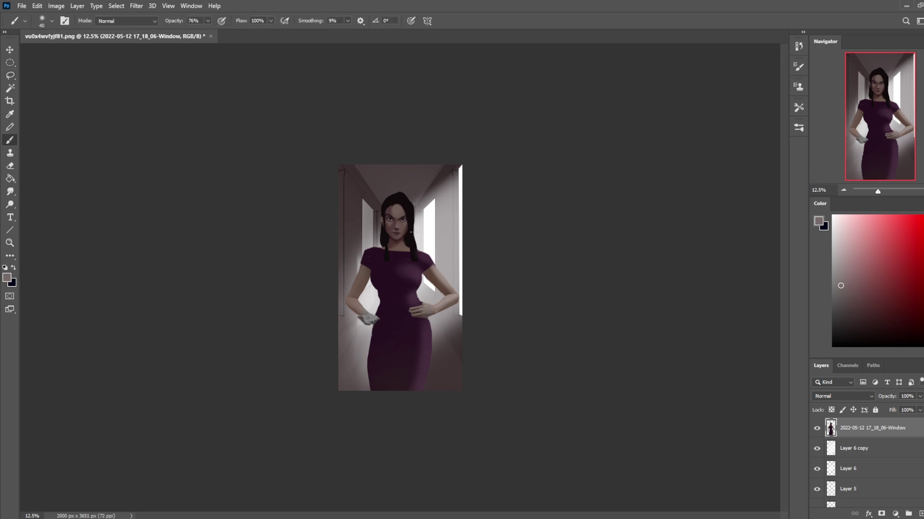
right_click(410, 233)
Try a Darken-mode stroke on the left mouth corner, then undo it
click(569, 130)
key(z)
drag(450, 290, 365, 205)
key(b)
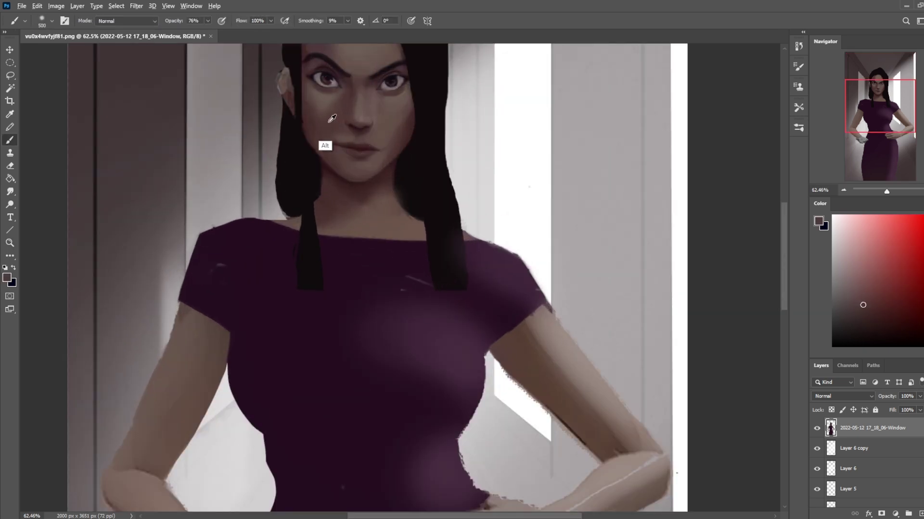
click(123, 21)
click(125, 68)
key(bracketleft)
key(bracketleft)
key(bracketleft)
key(bracketleft)
key(bracketleft)
key(bracketleft)
key(bracketleft)
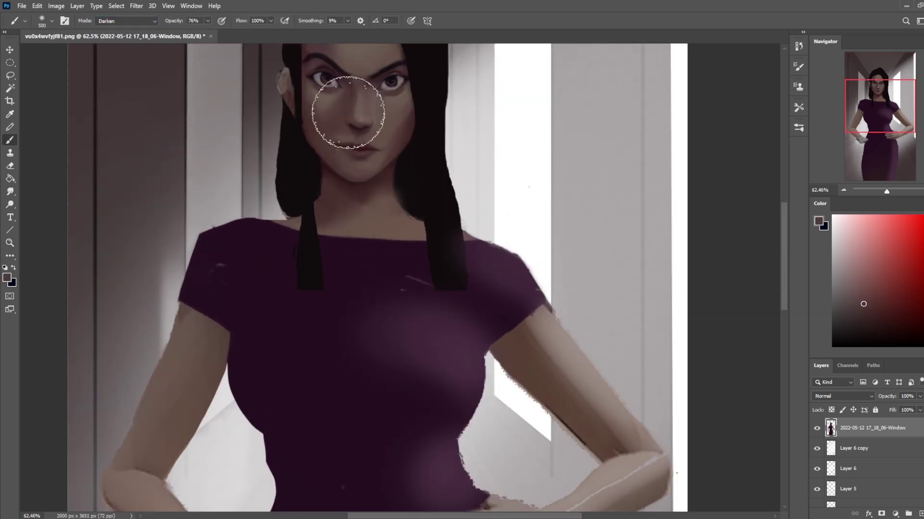
drag(341, 137, 363, 150)
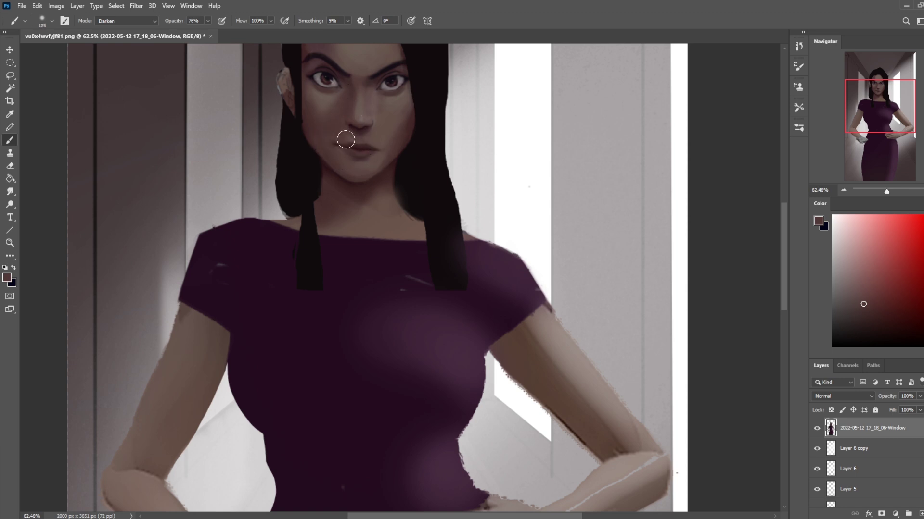
key(ctrl+z)
Sample white and set the brush to Normal mode at 21% opacity, size 300
key(ctrl+minus)
key(ctrl+minus)
key(ctrl+minus)
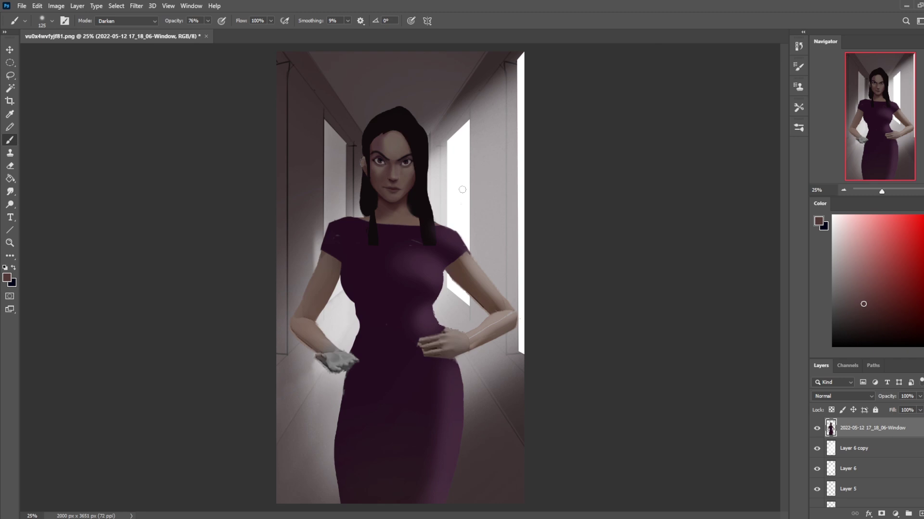
alt+click(458, 166)
click(195, 21)
text(36)
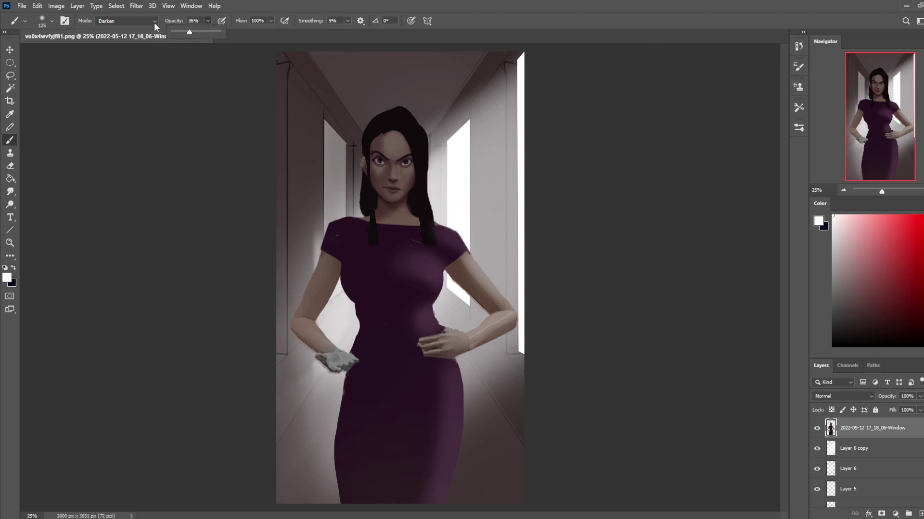
click(126, 21)
click(110, 23)
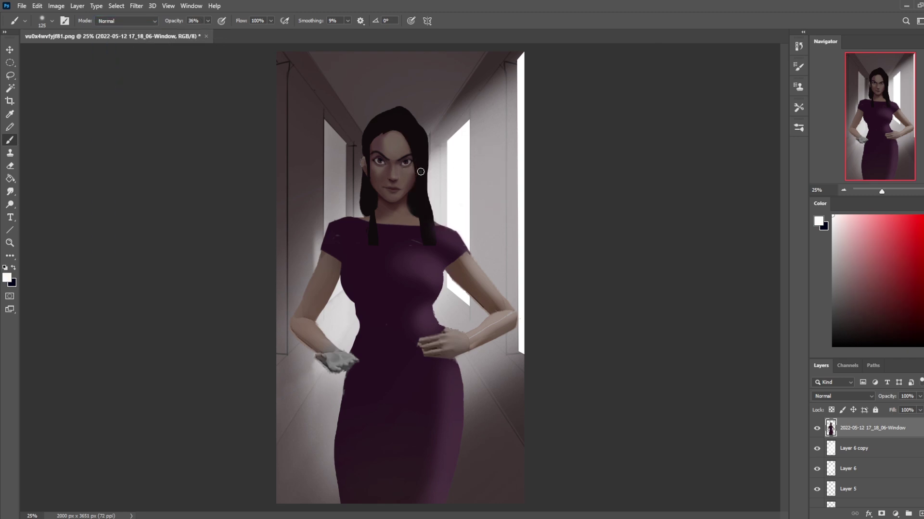
key(bracketright)
key(bracketright)
key(bracketright)
key(bracketright)
drag(207, 31, 200, 32)
key(bracketleft)
key(bracketleft)
key(bracketleft)
key(bracketleft)
key(bracketleft)
key(bracketright)
key(bracketright)
key(bracketright)
key(bracketright)
key(bracketright)
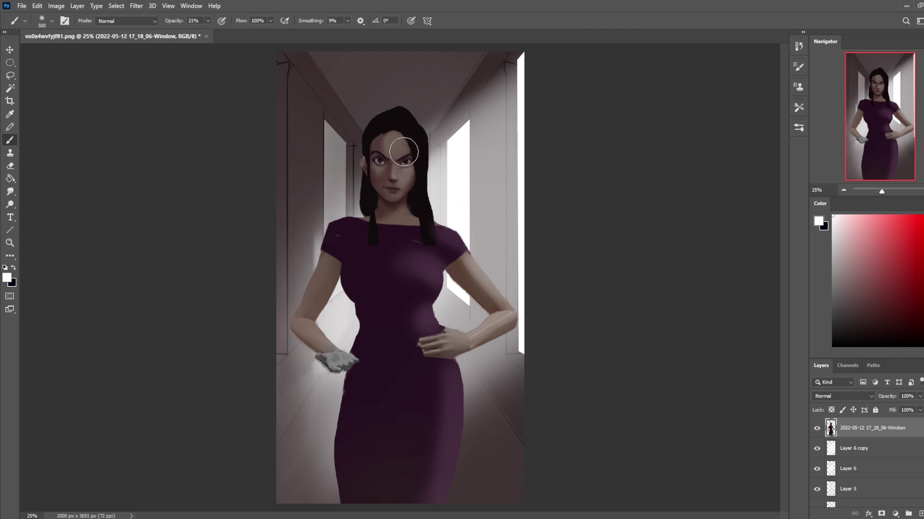
key(bracketleft)
key(bracketleft)
key(bracketleft)
key(bracketleft)
key(bracketright)
key(bracketright)
key(bracketright)
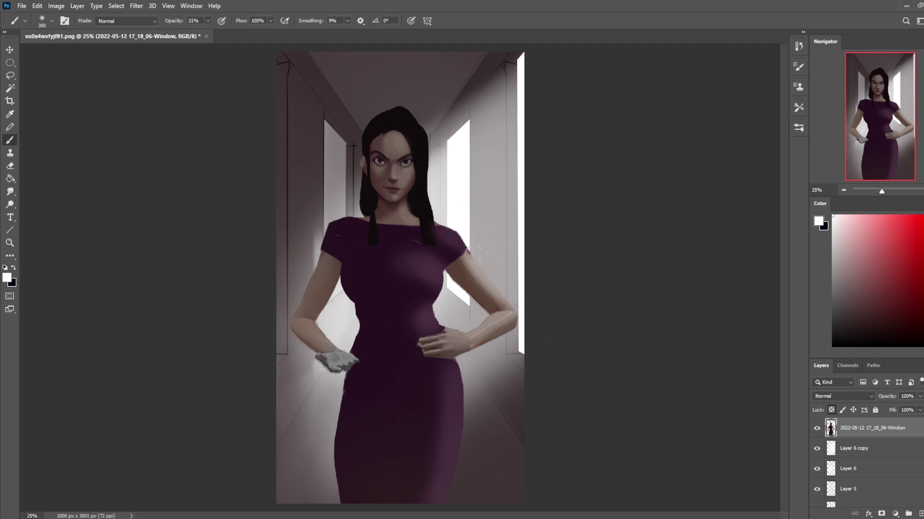
key(ctrl+minus)
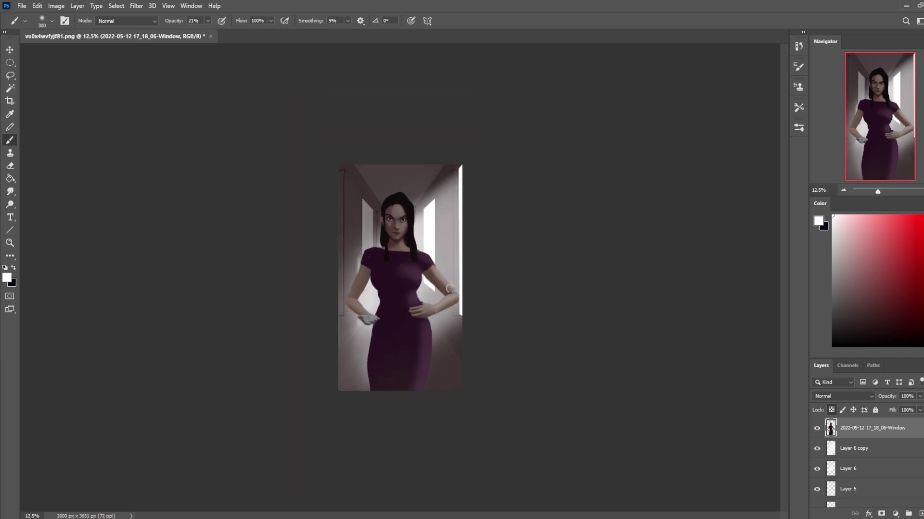
Tint the face skin warmer with a 600 px dusty pink brush in Color mode
drag(921, 344, 921, 337)
drag(873, 280, 854, 243)
click(126, 21)
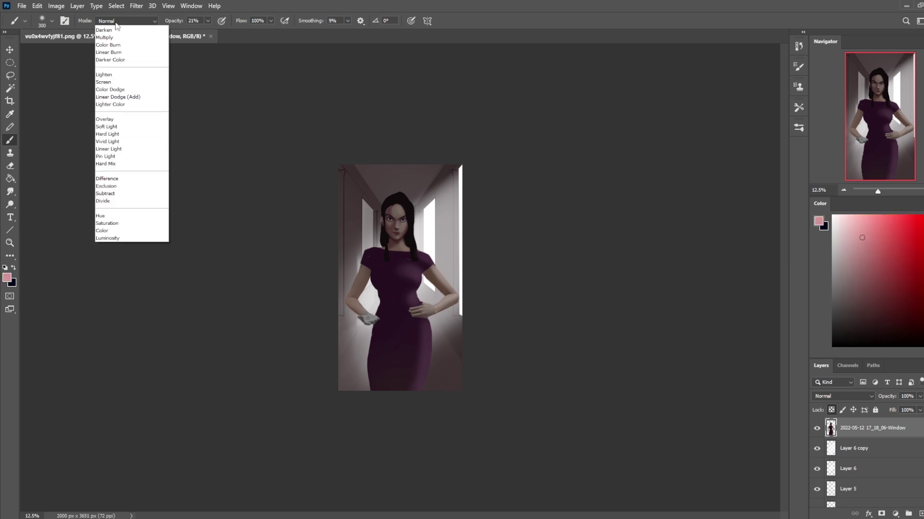
click(128, 267)
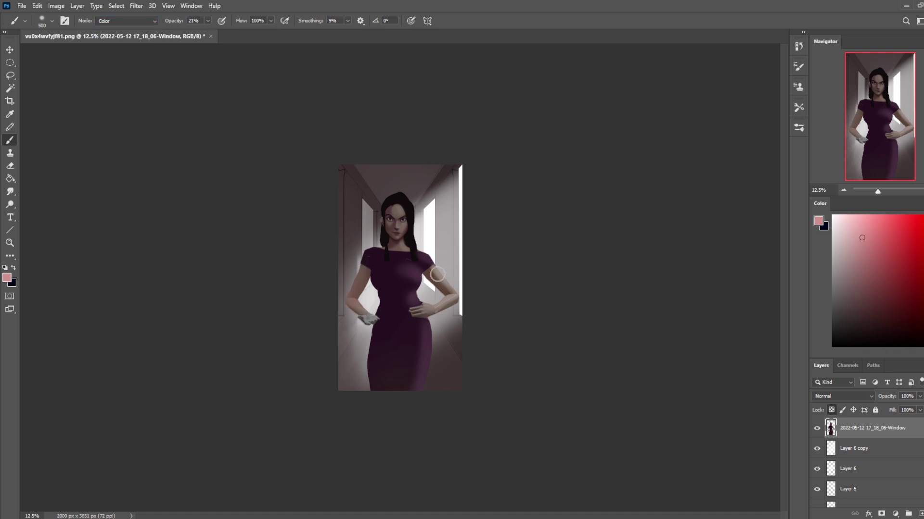
key(bracketright)
drag(419, 212, 401, 236)
Zoom in on the face, lasso the mouth area and copy it to a new layer
key(z)
click(401, 249)
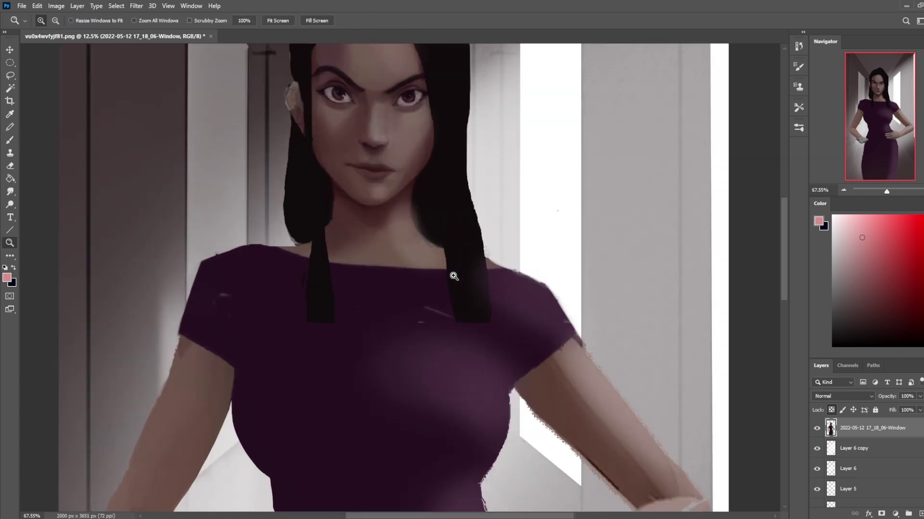
drag(429, 190, 505, 333)
key(l)
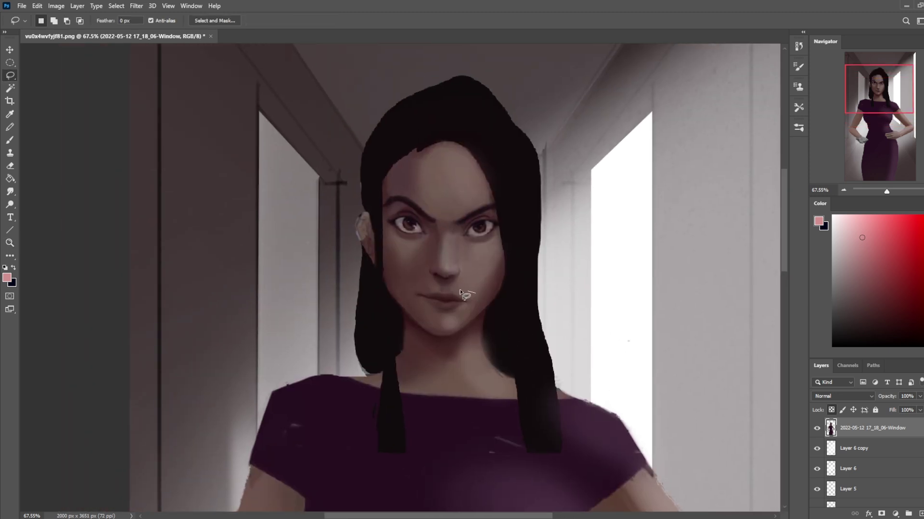
mouse_move(460, 292)
mouse_down()
mouse_move(403, 286)
mouse_move(451, 319)
mouse_move(456, 301)
mouse_up()
key(ctrl+j)
Trim the edges of the mouth copy on Layer 7 with a 60 px eraser
key(v)
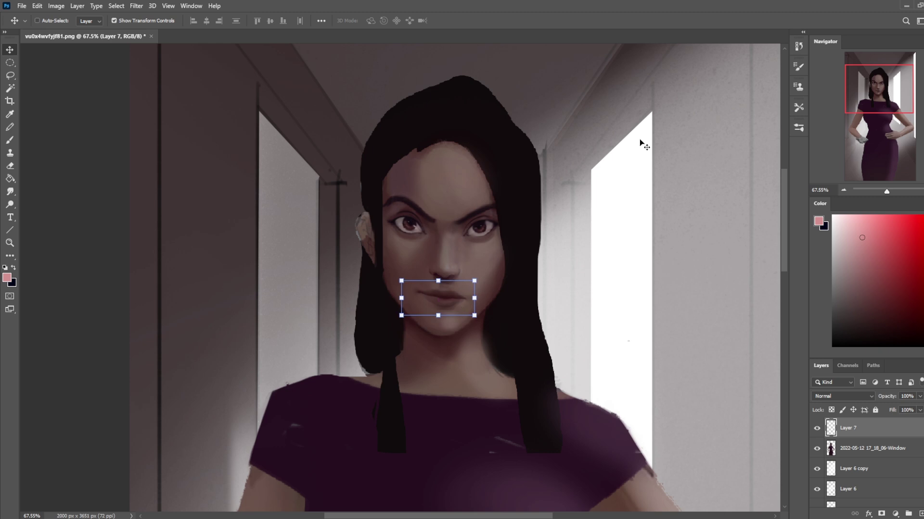
key(e)
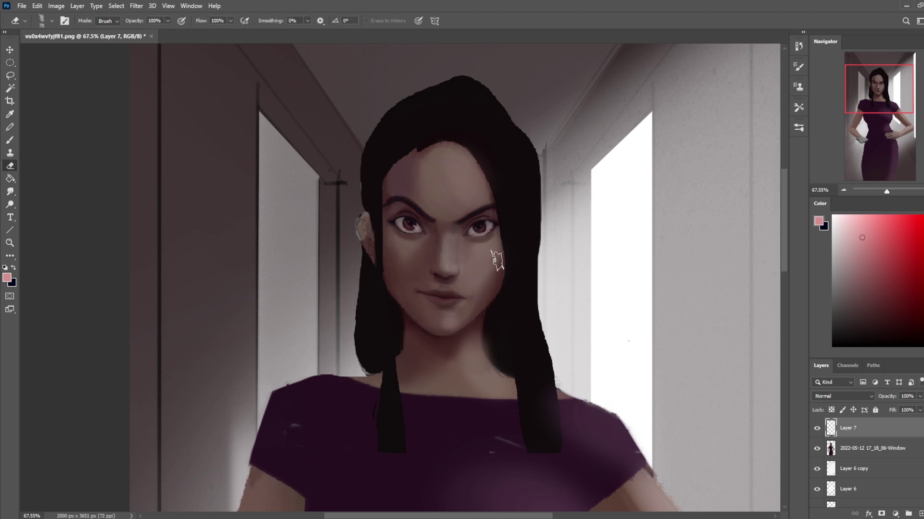
right_click(498, 262)
key(Escape)
key(bracketleft)
key(bracketleft)
key(bracketleft)
key(bracketleft)
key(bracketleft)
key(bracketleft)
key(bracketleft)
key(bracketleft)
key(bracketleft)
key(bracketleft)
key(bracketleft)
key(bracketleft)
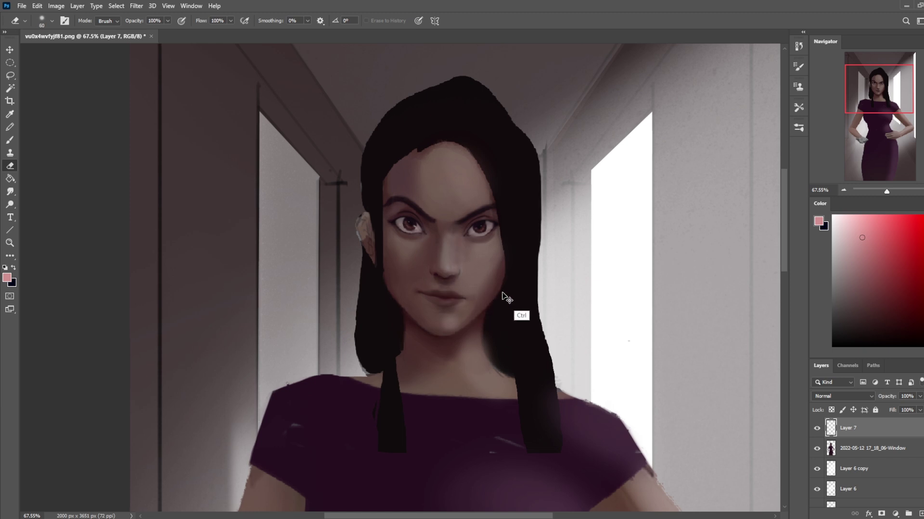
key(ctrl+minus)
key(ctrl+minus)
Merge Layer 7 down into the figure layer
key(ctrl+minus)
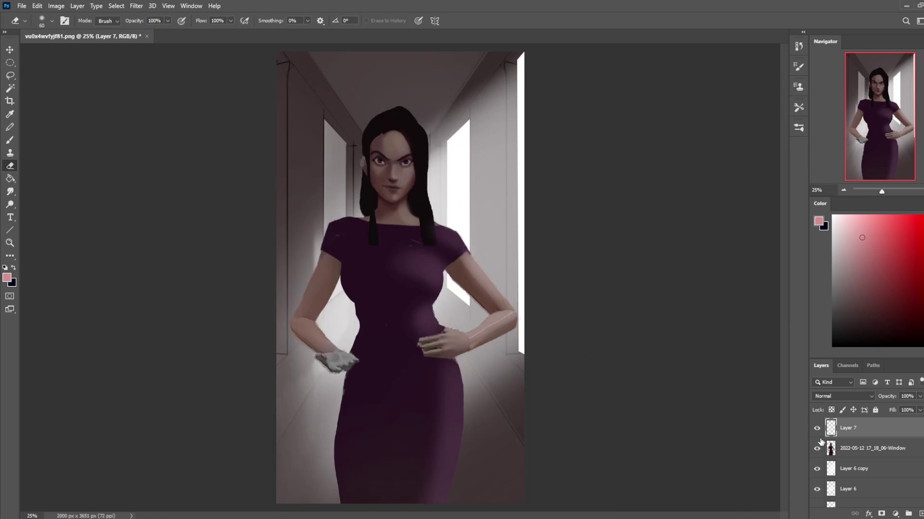
right_click(852, 434)
click(837, 352)
key(ctrl+minus)
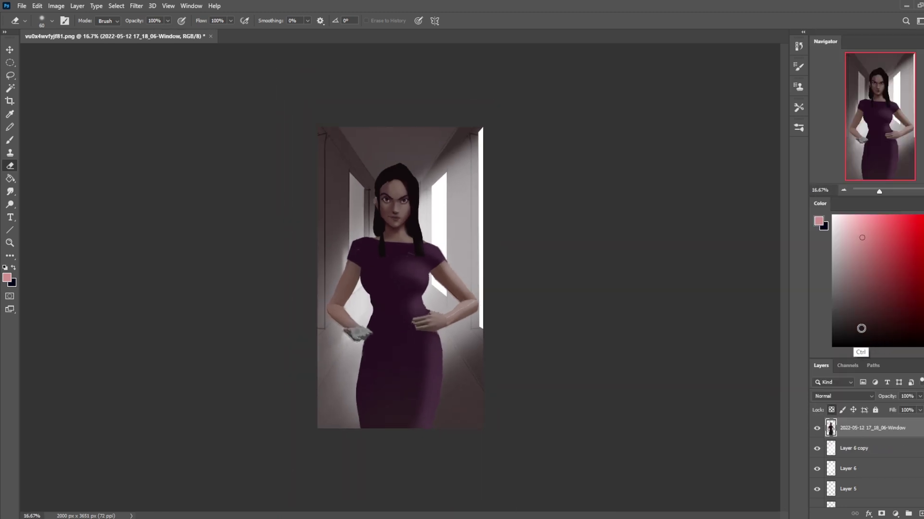
key(ctrl+plus)
click(9, 192)
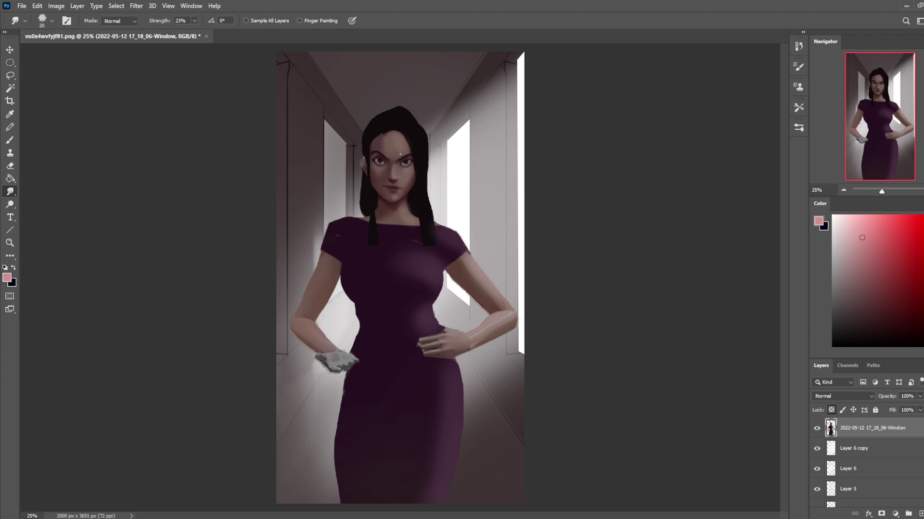
Set up a 20 px dark brown sketching brush in Normal mode
key(b)
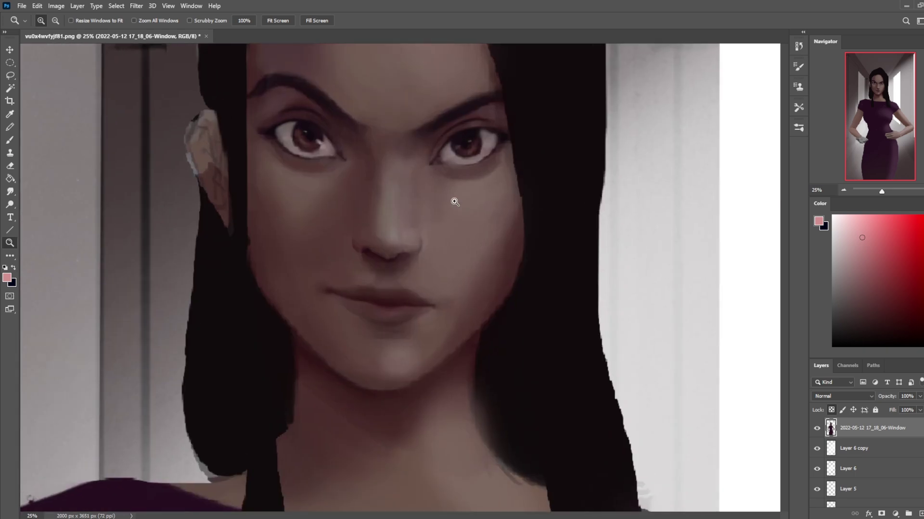
scroll(453, 200, up, 10)
right_click(611, 221)
click(674, 408)
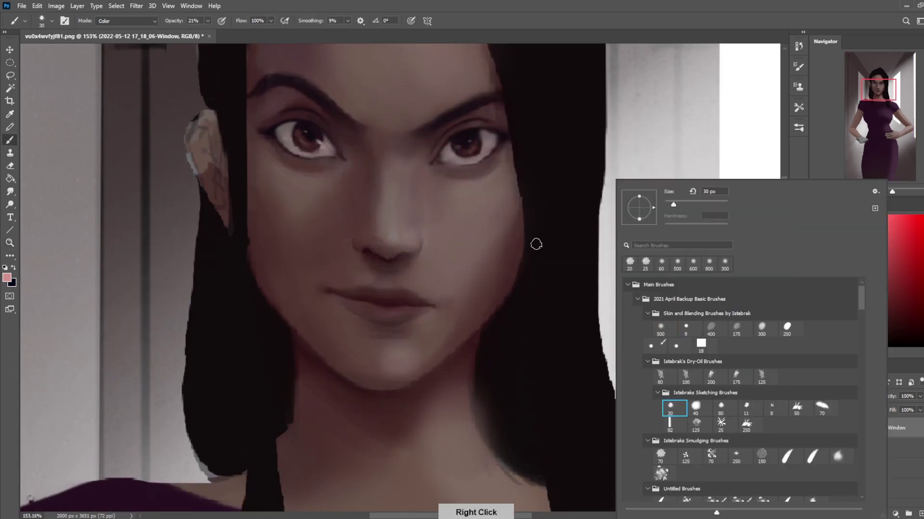
alt+click(476, 192)
click(147, 24)
click(116, 22)
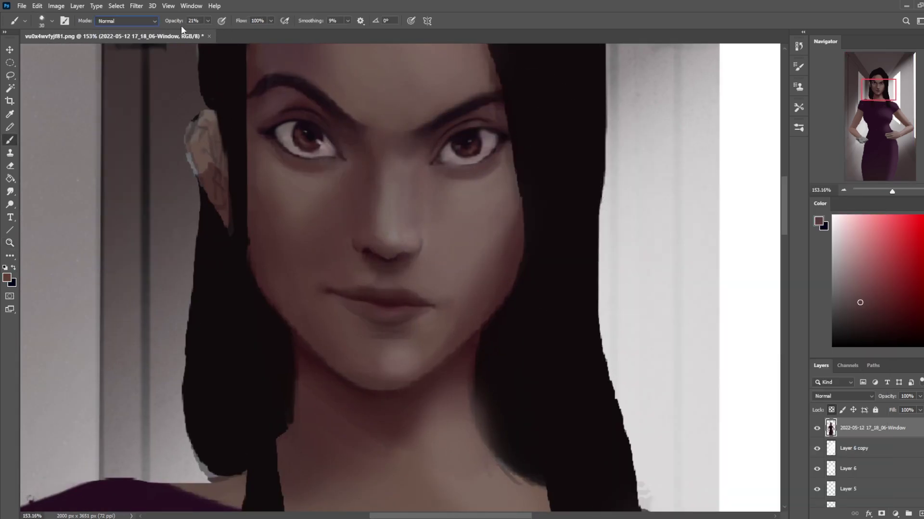
click(208, 21)
key(bracketleft)
Darken the lower eyelid lines under the right and left eyes
drag(495, 150, 452, 166)
alt+click(310, 166)
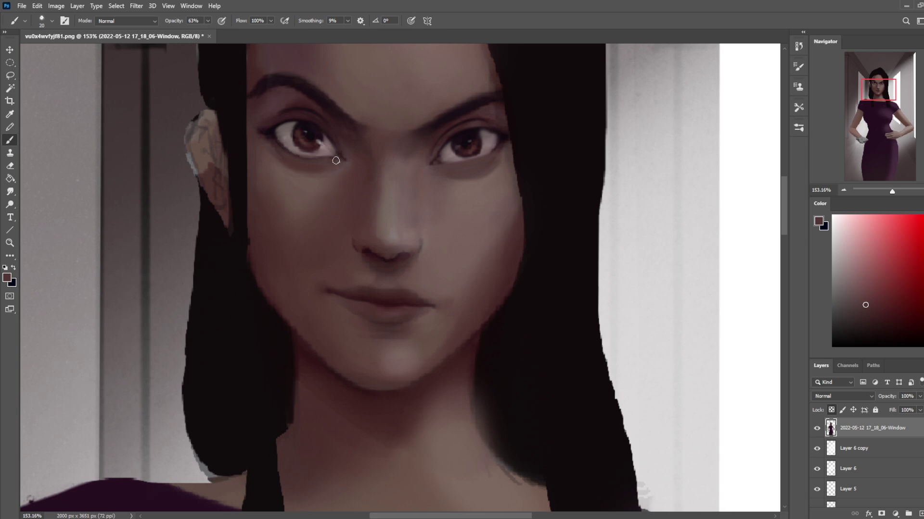
drag(337, 159, 319, 159)
key(ctrl+minus)
key(ctrl+minus)
key(ctrl+minus)
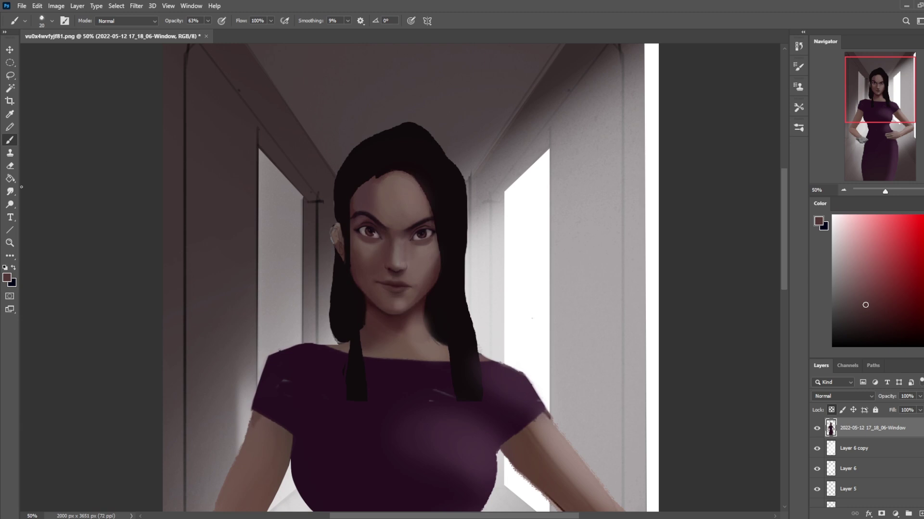
click(10, 192)
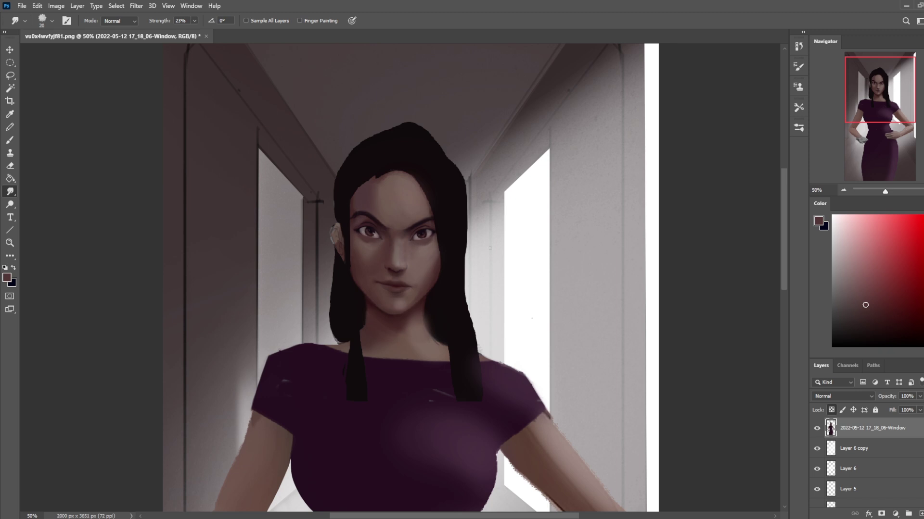
click(880, 327)
key(b)
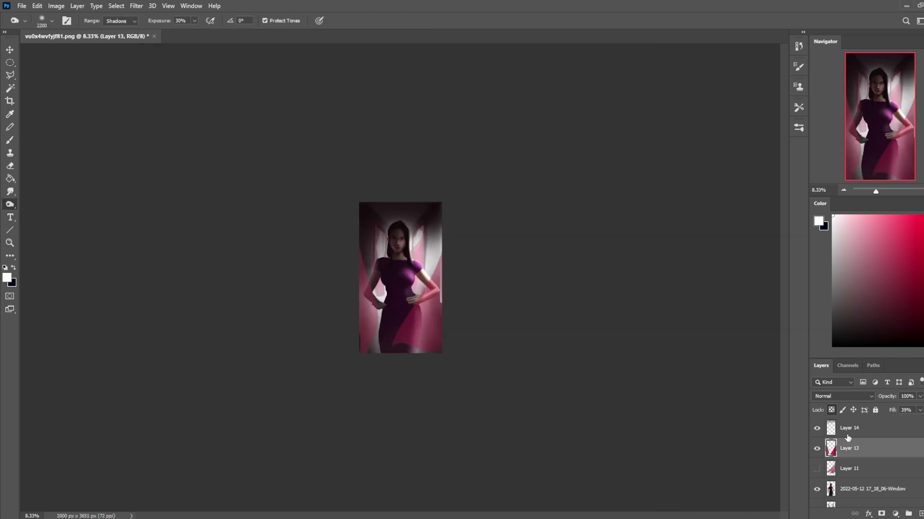
Adjust the pink light layer's fill, then ready a dark Darken-mode brush on Layer 1
drag(914, 424, 916, 425)
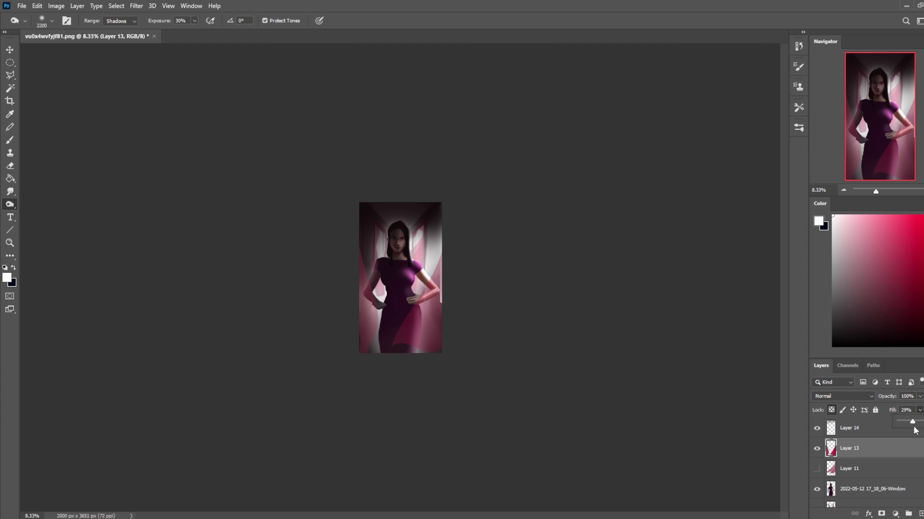
scroll(866, 462, down, 2)
click(866, 499)
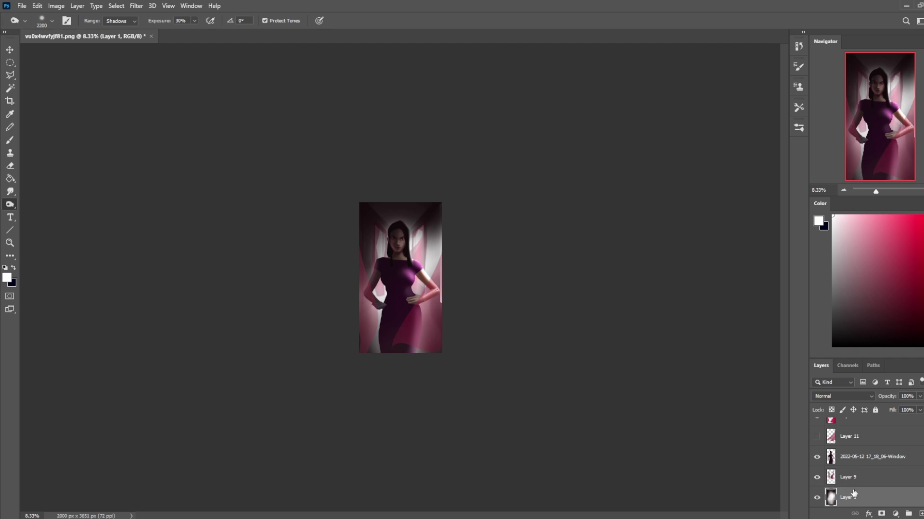
key(b)
alt+click(361, 267)
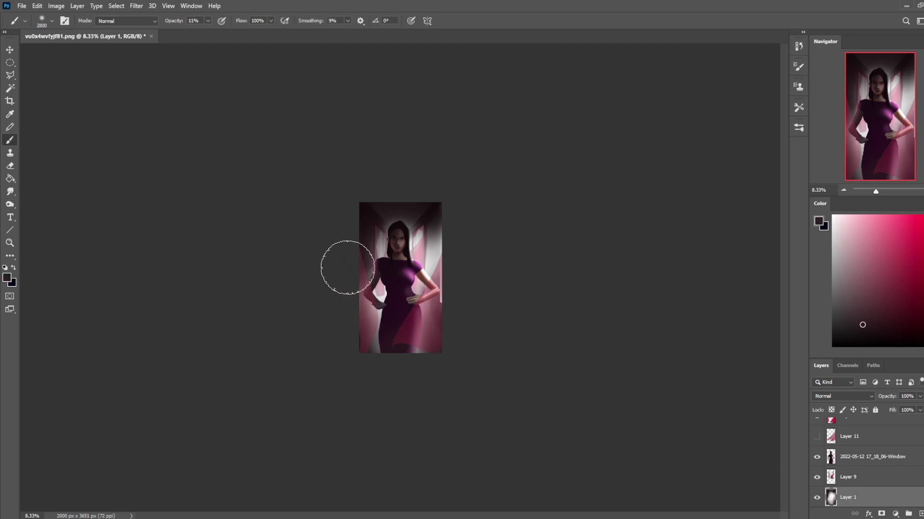
click(124, 20)
click(115, 66)
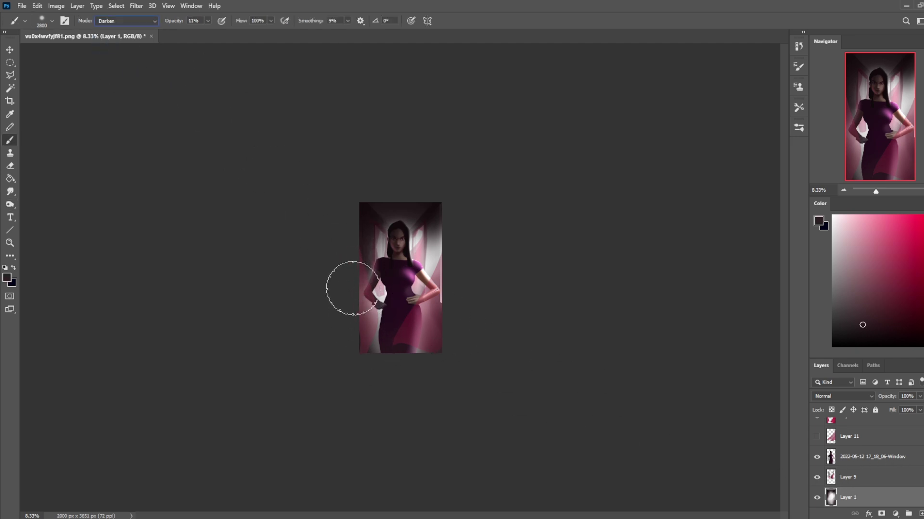
Darken the background around the woman's head at 48% brush opacity
alt+click(369, 245)
alt+click(426, 211)
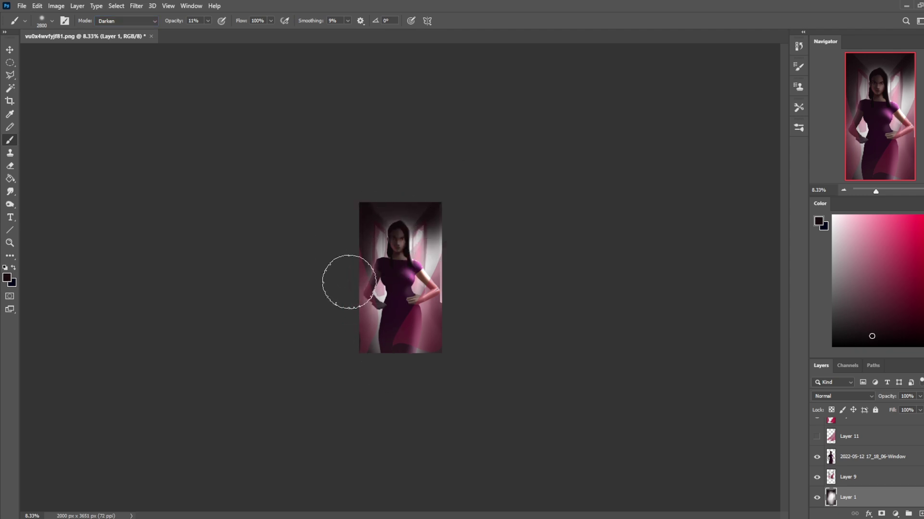
click(208, 21)
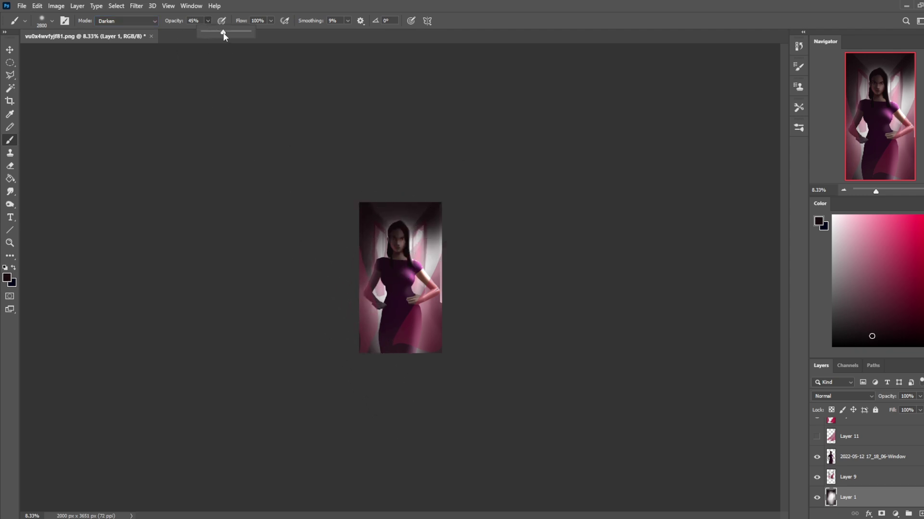
drag(224, 36, 225, 36)
click(370, 332)
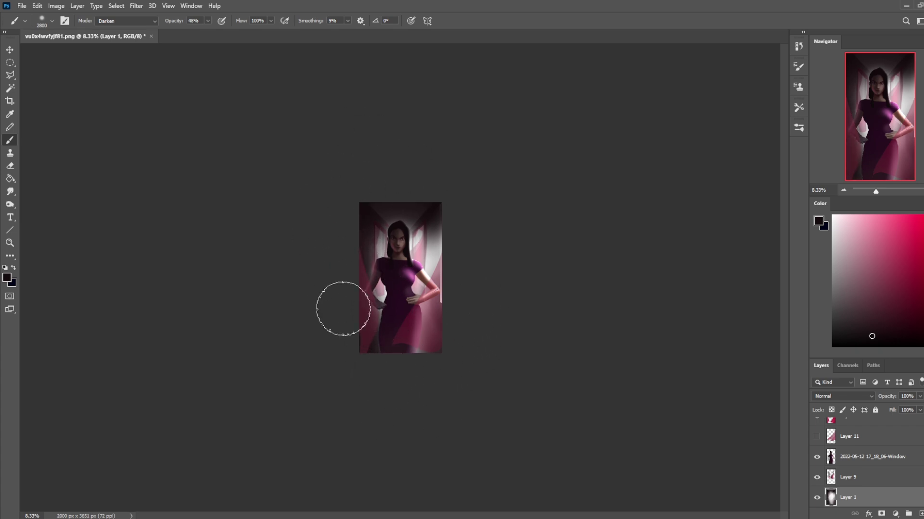
key(ctrl)
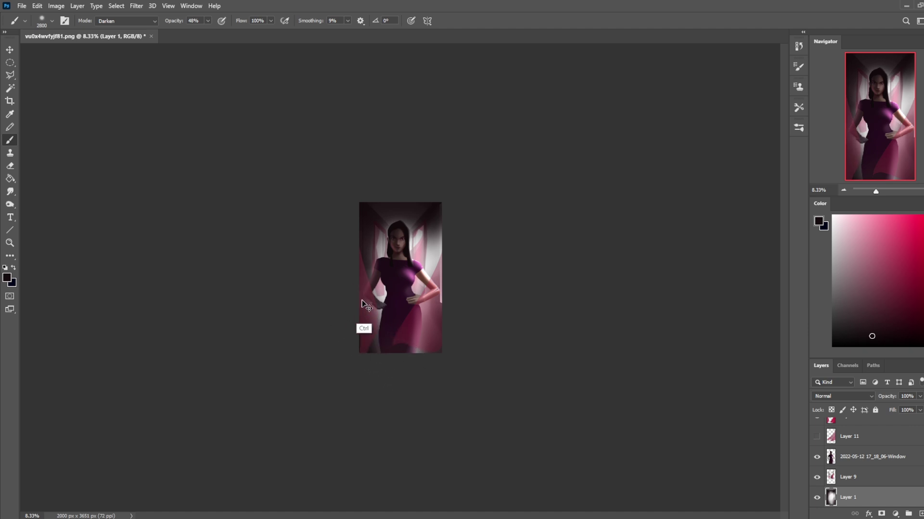
mouse_move(404, 189)
mouse_down()
mouse_move(410, 221)
mouse_move(380, 234)
mouse_up()
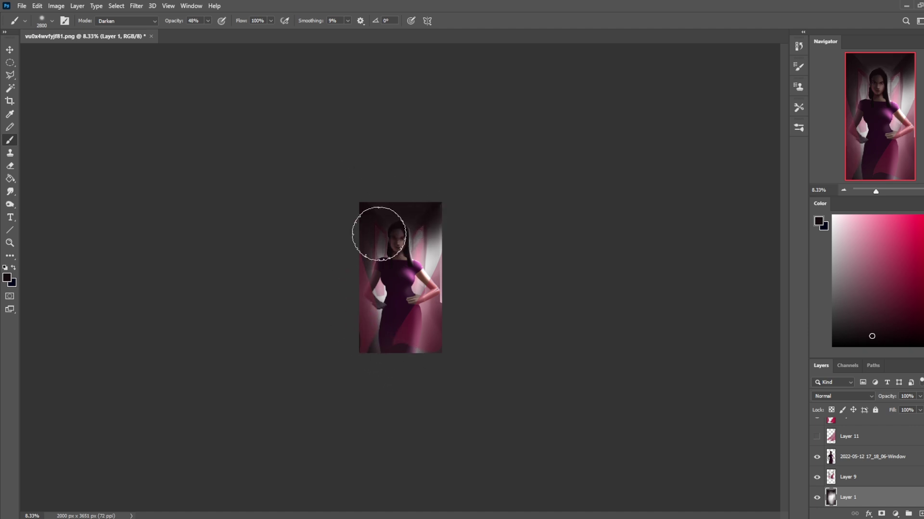
Reset the brush to Normal at 100% opacity and add empty Layers 14 and 15
alt+click(432, 265)
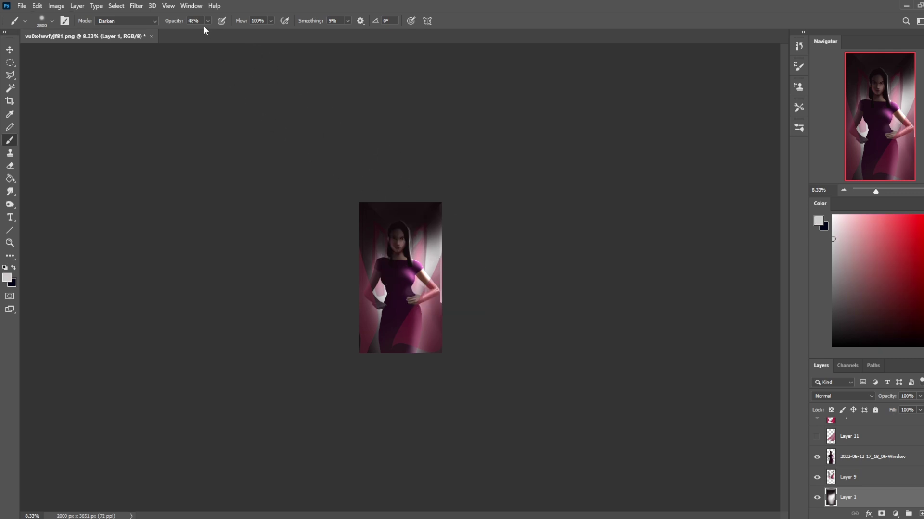
key(0)
click(130, 21)
click(142, 31)
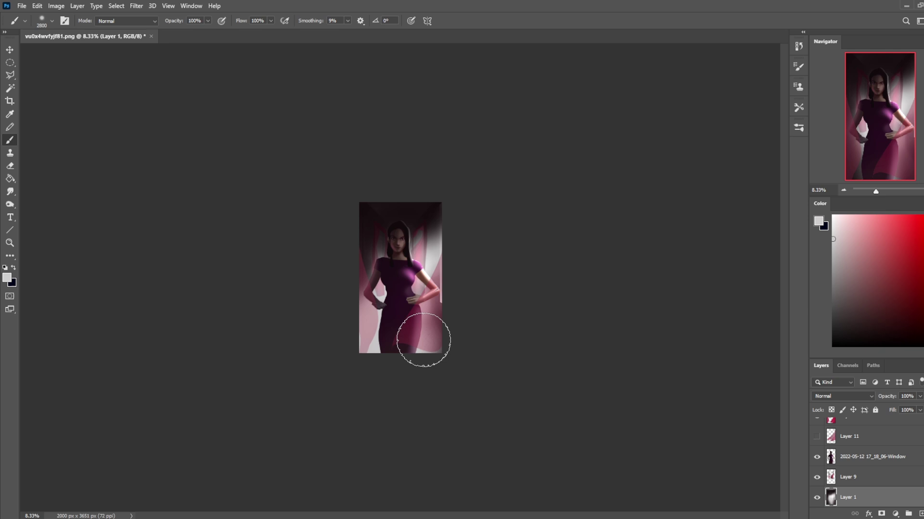
key(ctrl)
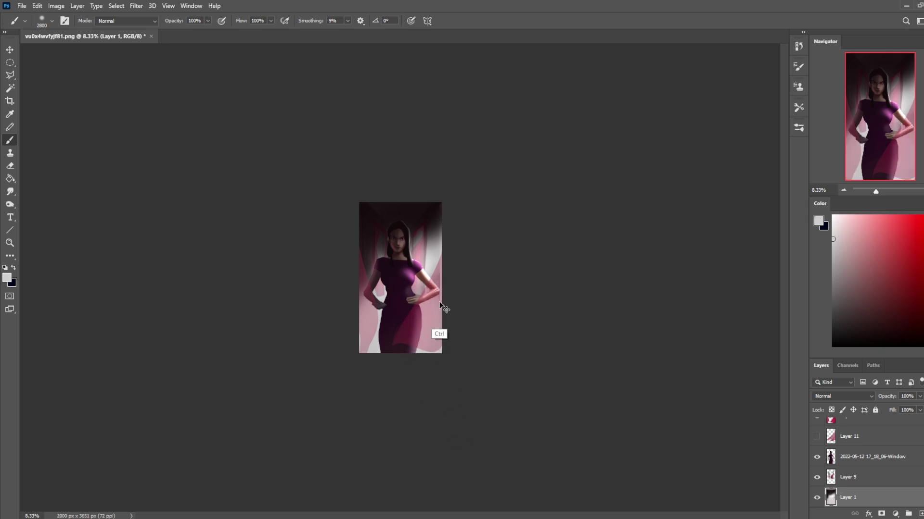
alt+click(417, 204)
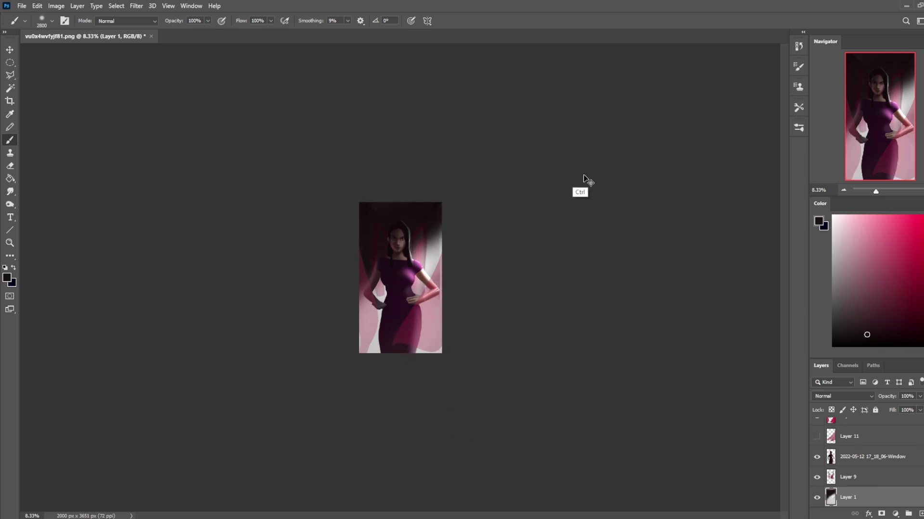
click(921, 514)
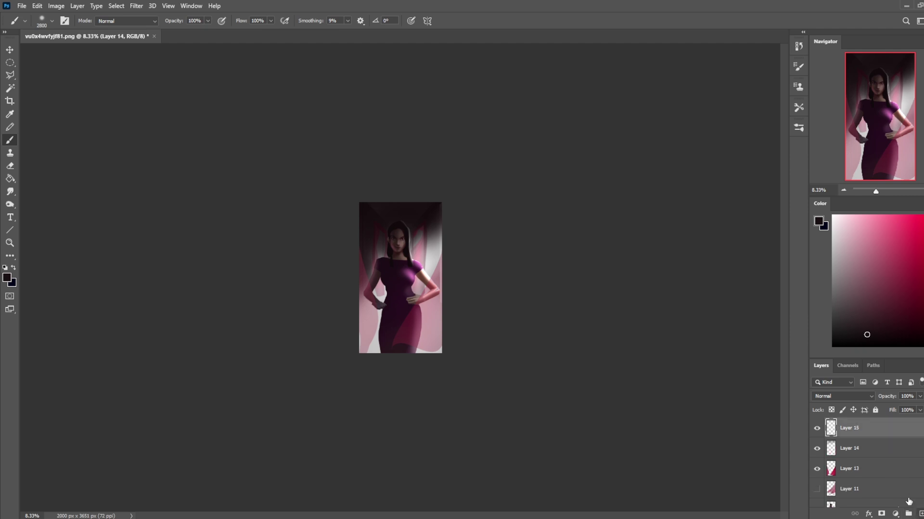
Undo the stray dark stroke and roll back to the earlier Brush Tool history state
drag(461, 202, 316, 274)
key(ctrl+z)
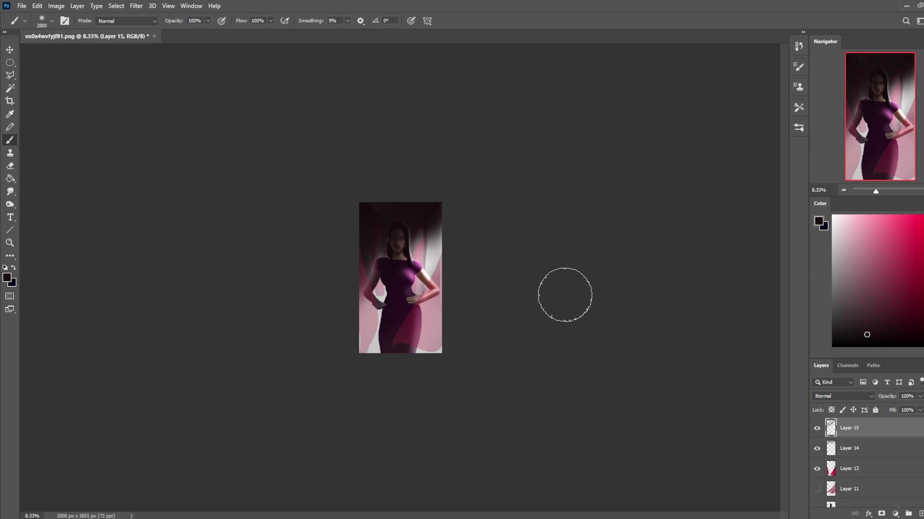
key(r)
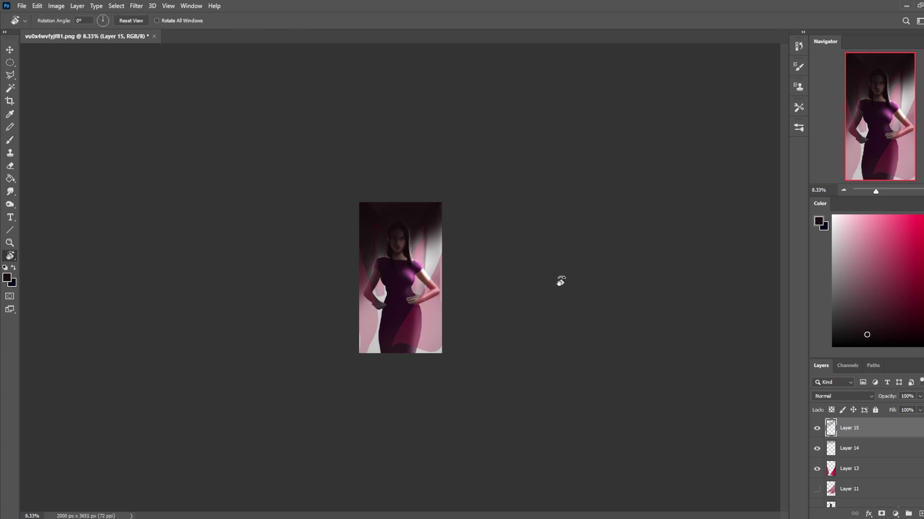
key(e)
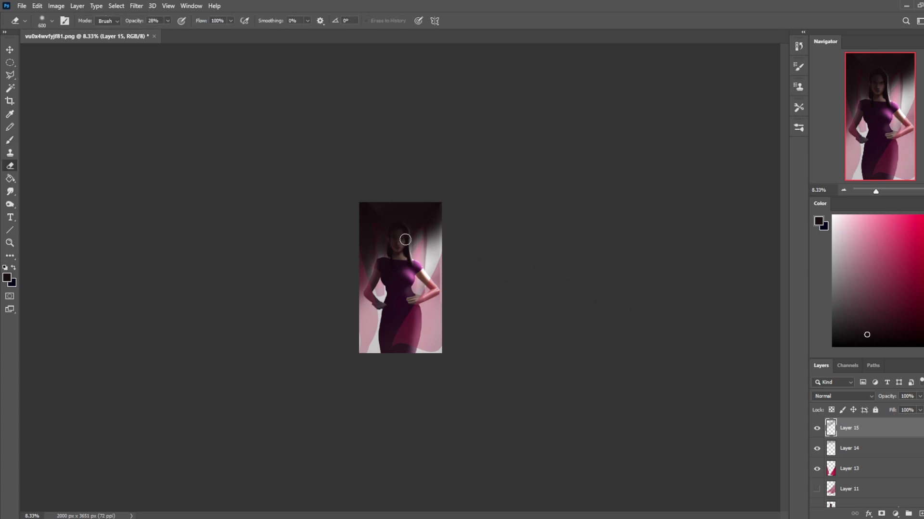
click(798, 46)
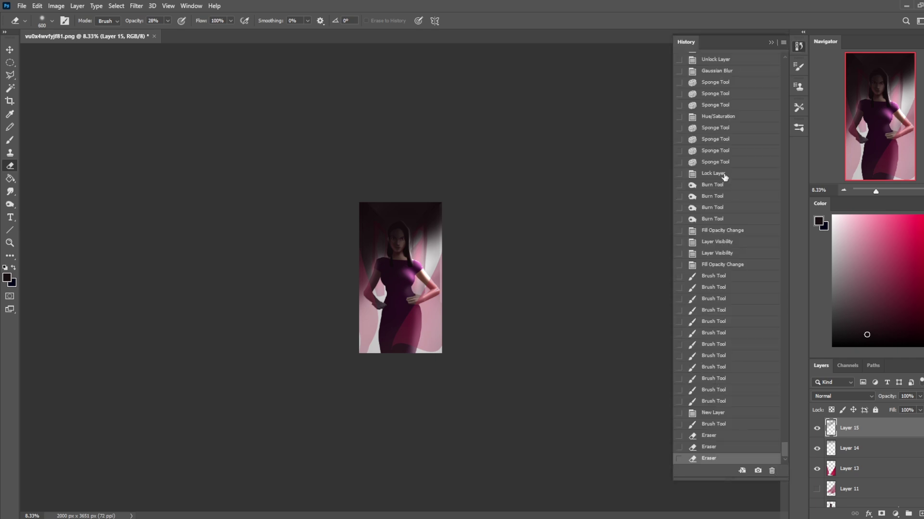
click(724, 175)
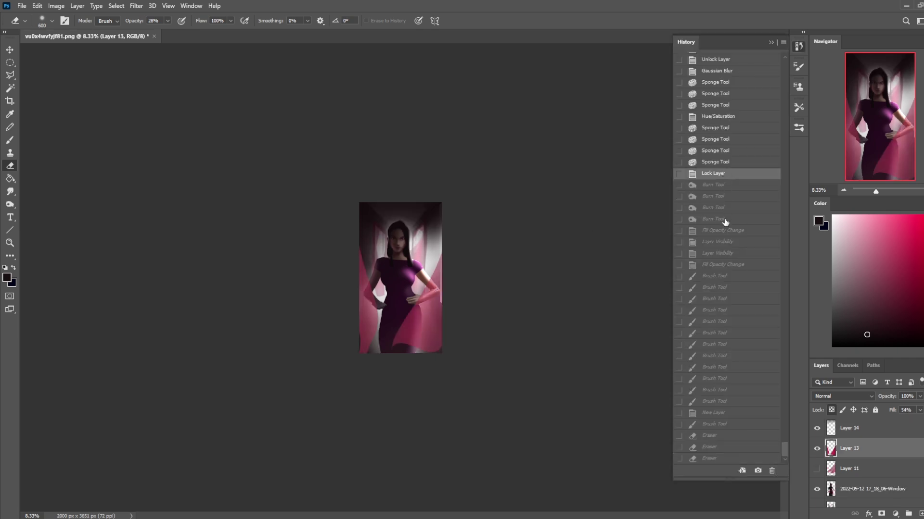
click(721, 277)
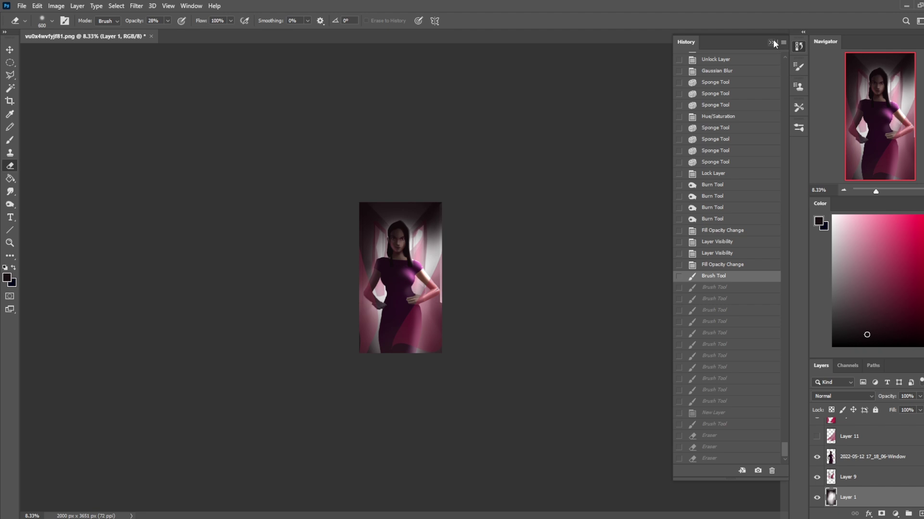
click(771, 43)
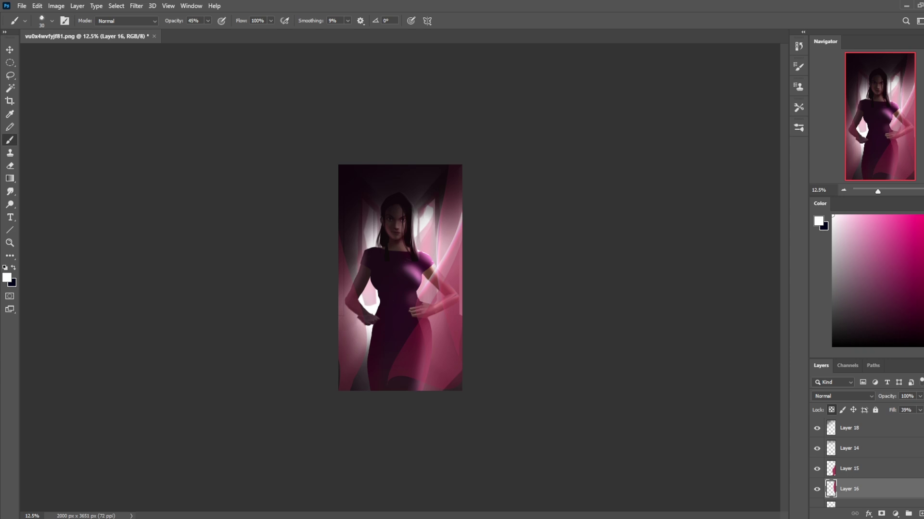
Enlarge the Layers panel and select Layer 1
scroll(865, 461, down, 2)
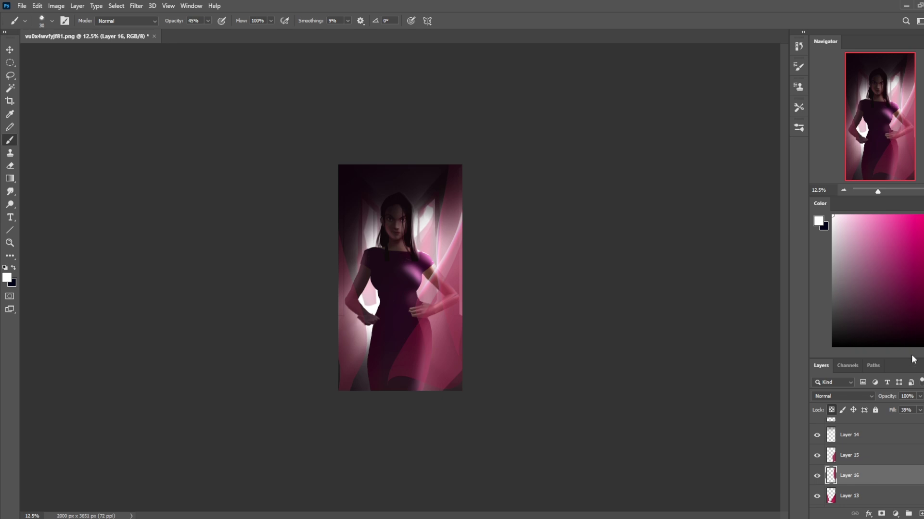
drag(912, 360, 914, 311)
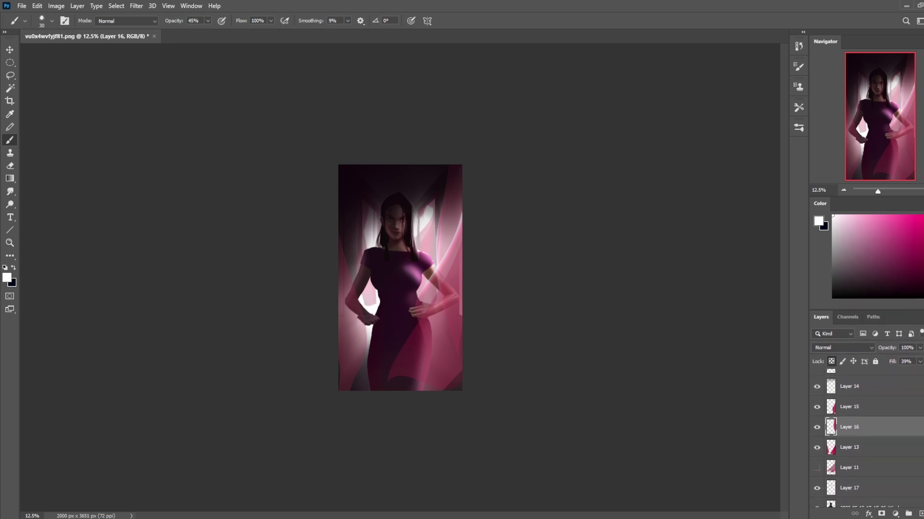
scroll(865, 438, down, 3)
scroll(866, 438, down, 3)
scroll(866, 437, up, 3)
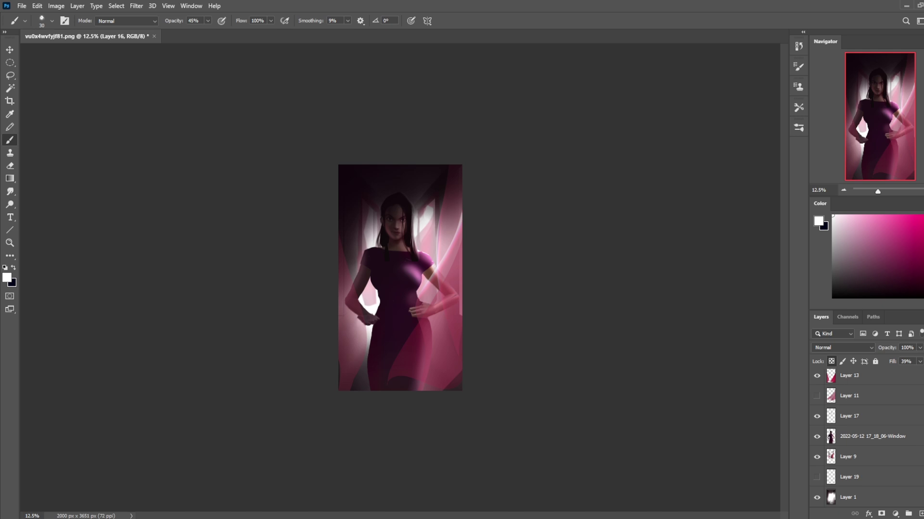
click(871, 499)
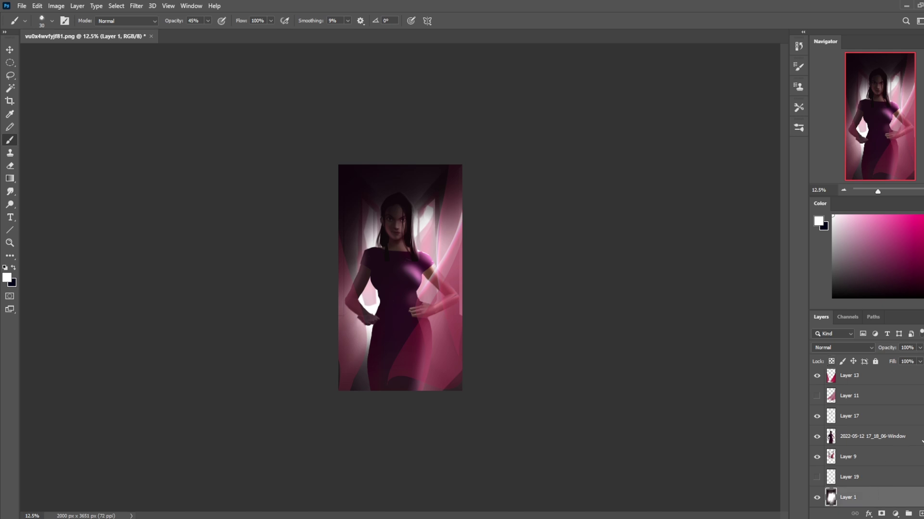
scroll(866, 438, up, 3)
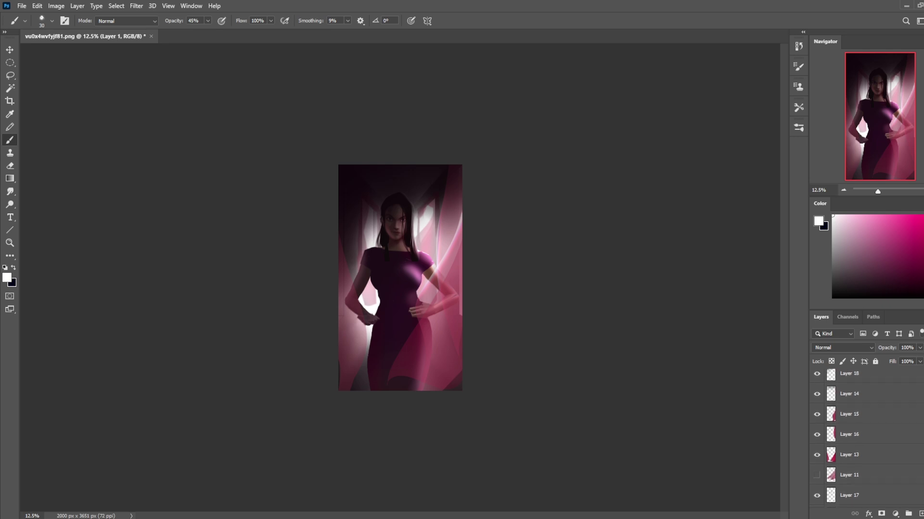
Turn Layer 14's visibility back on, then reselect Layer 1
right_click(854, 384)
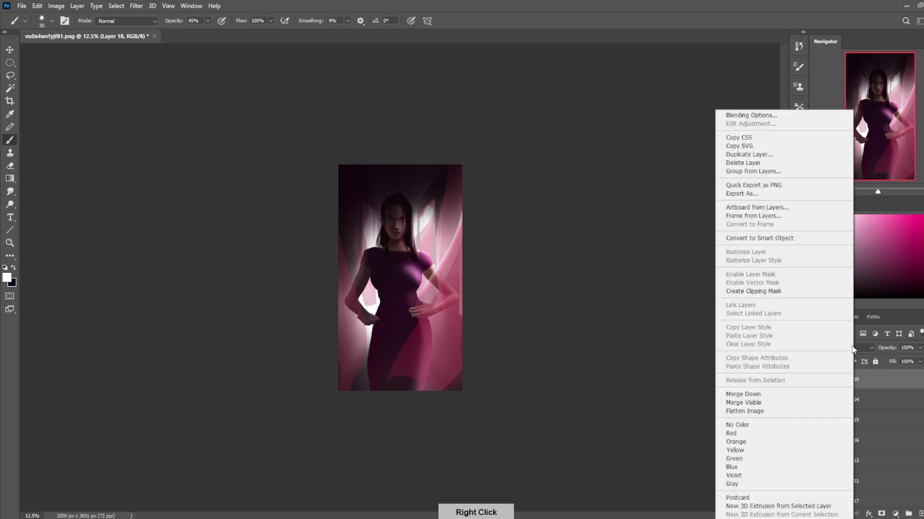
key(Escape)
click(818, 381)
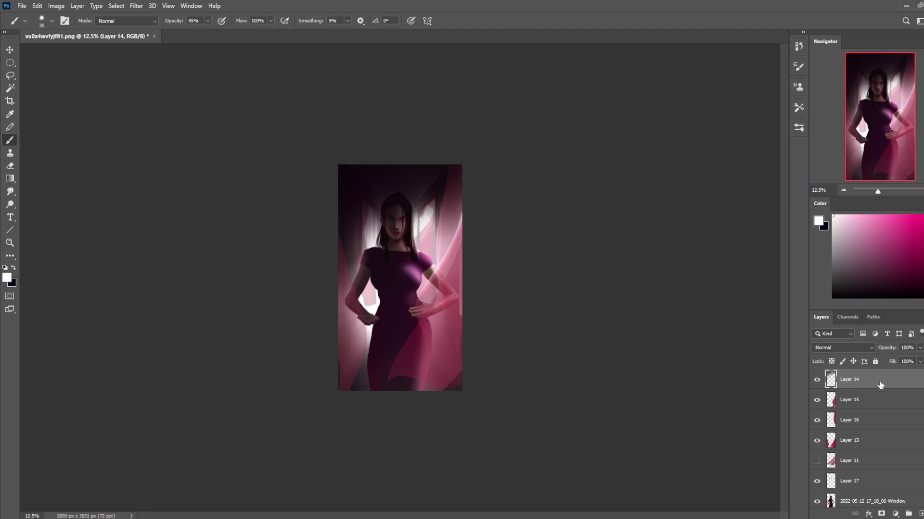
key(e)
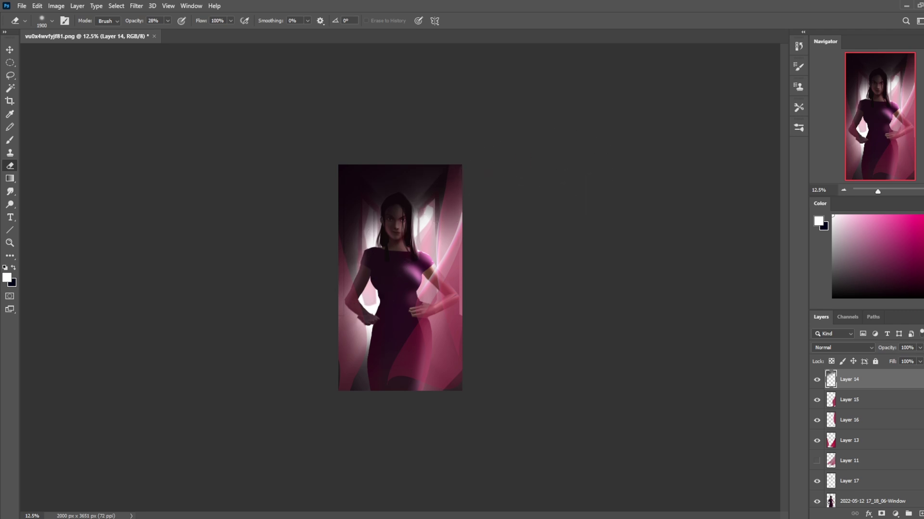
scroll(866, 438, down, 3)
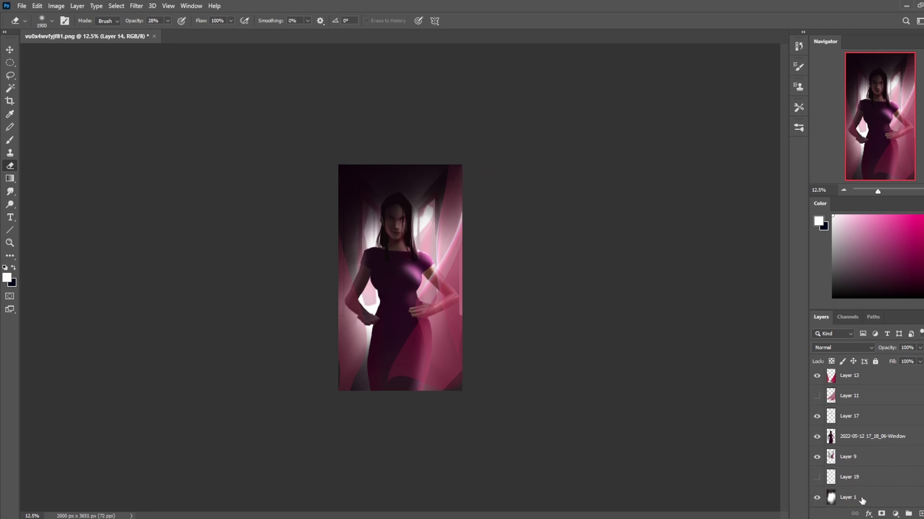
click(862, 501)
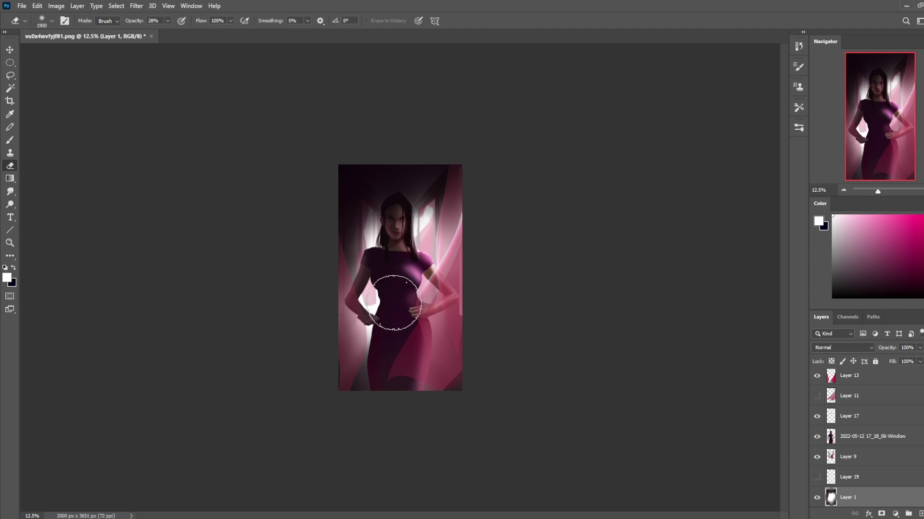
click(10, 204)
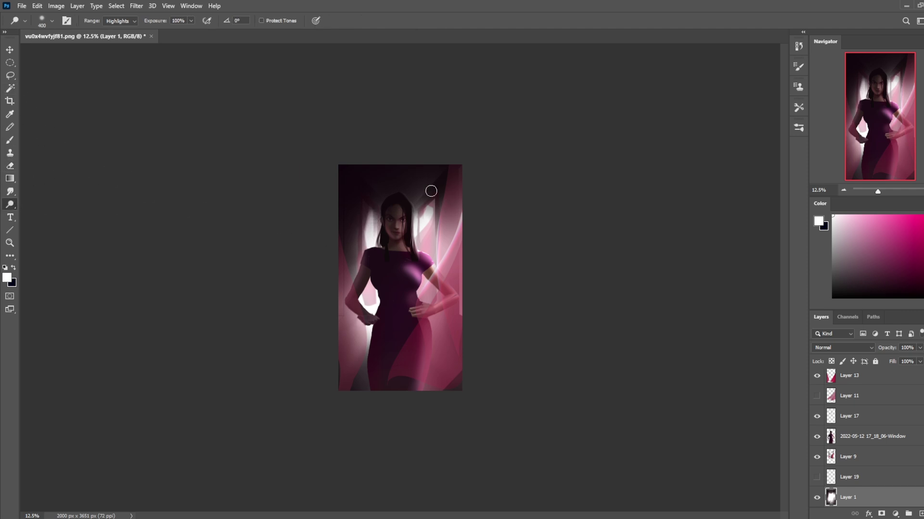
Try dodging the light left of the hair at 26% exposure and size 700, undoing both strokes
click(190, 21)
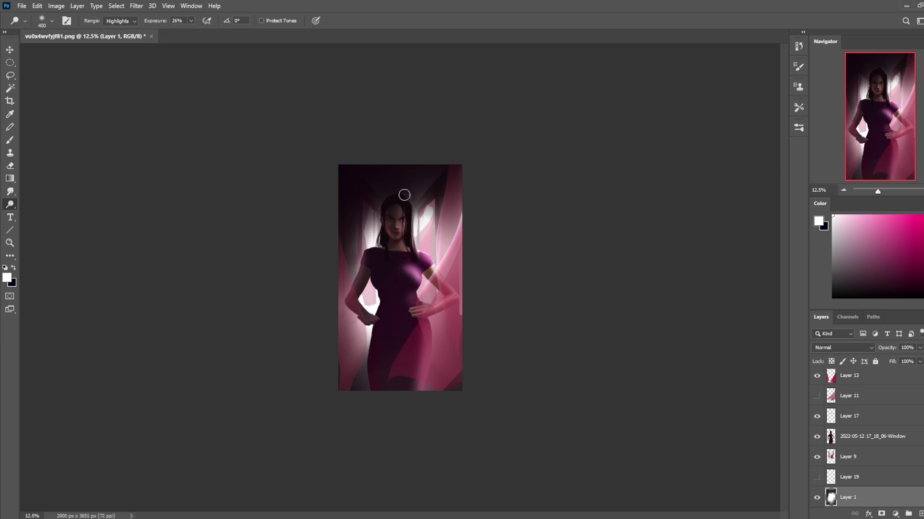
key(bracketright)
key(bracketright)
key(bracketright)
drag(369, 212, 367, 250)
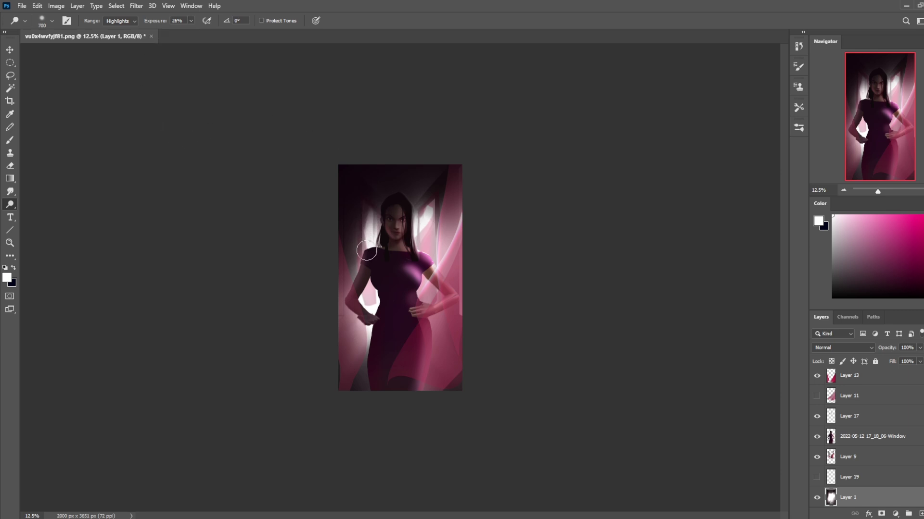
key(ctrl)
key(ctrl+z)
drag(363, 212, 367, 251)
key(ctrl)
key(ctrl+z)
scroll(895, 385, up, 2)
Add Layer 20 and paint soft white glow on both sides of the face with a 600 brush
key(ctrl+shift+alt+n)
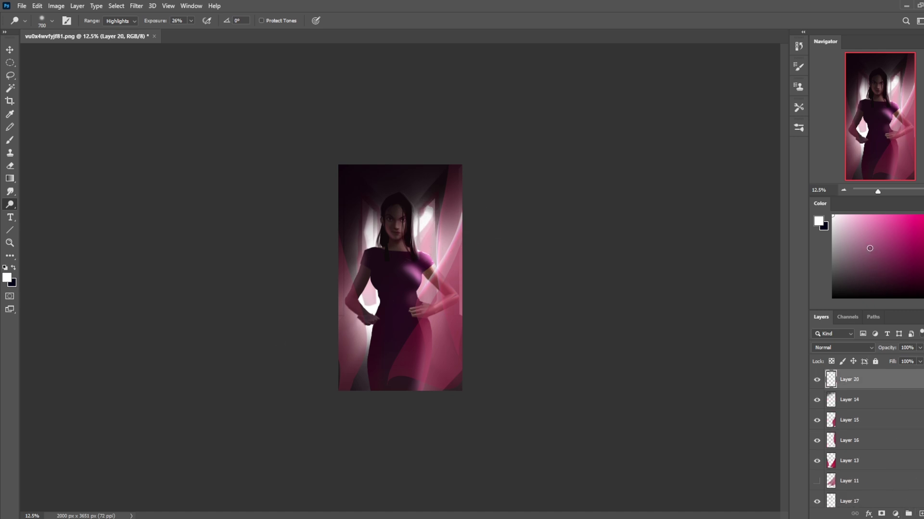
key(b)
right_click(414, 252)
double_click(468, 329)
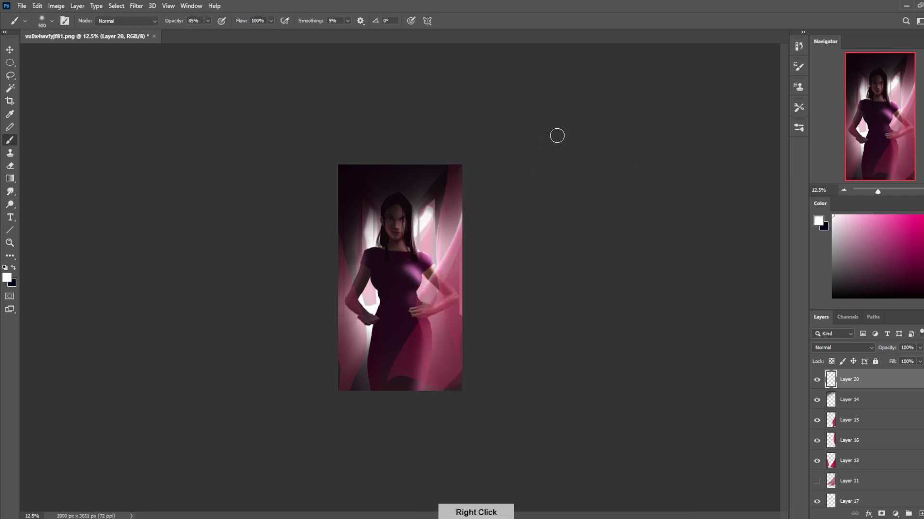
drag(425, 229, 423, 217)
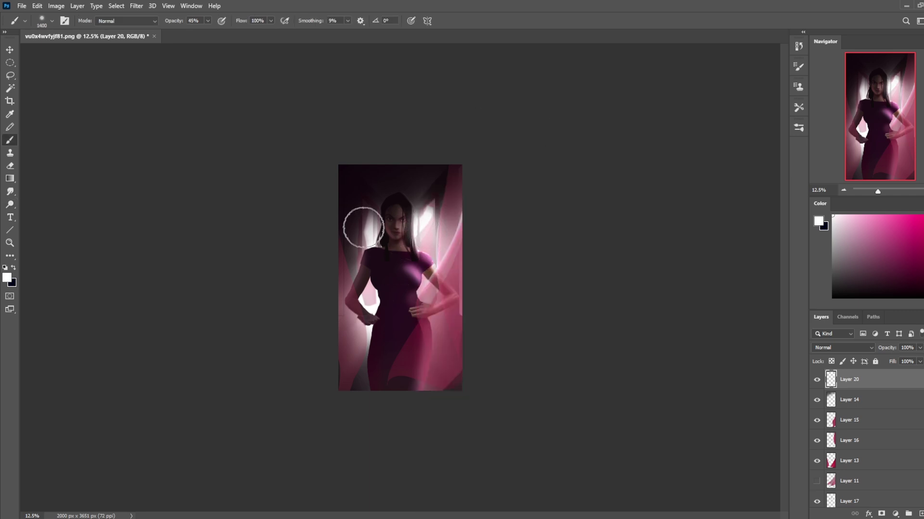
drag(371, 233, 371, 236)
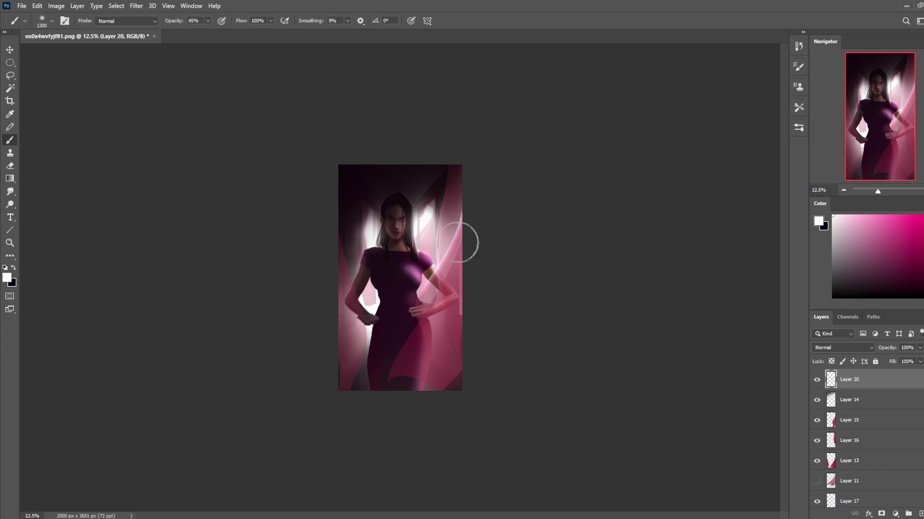
key(bracketright)
key(bracketright)
key(bracketright)
key(bracketright)
key(bracketright)
key(bracketright)
key(bracketright)
key(bracketright)
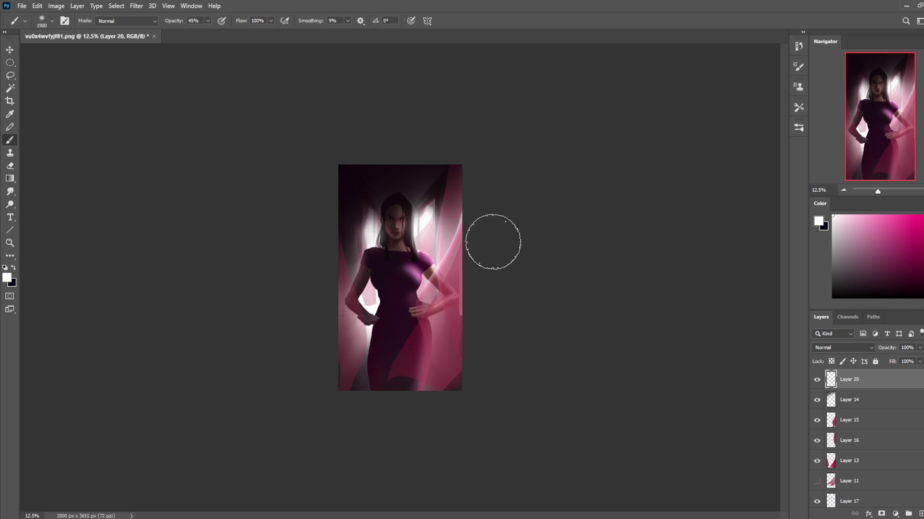
right_click(430, 182)
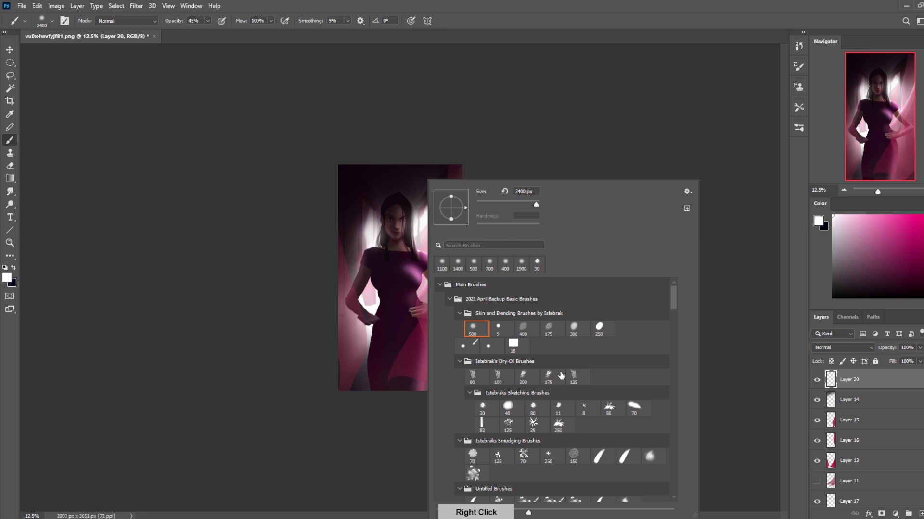
mouse_move(675, 292)
mouse_down()
mouse_move(689, 461)
mouse_move(677, 487)
mouse_move(681, 420)
mouse_up()
Pick a large soft brush, add Layer 21 and dab soft white glow over the figure
double_click(640, 340)
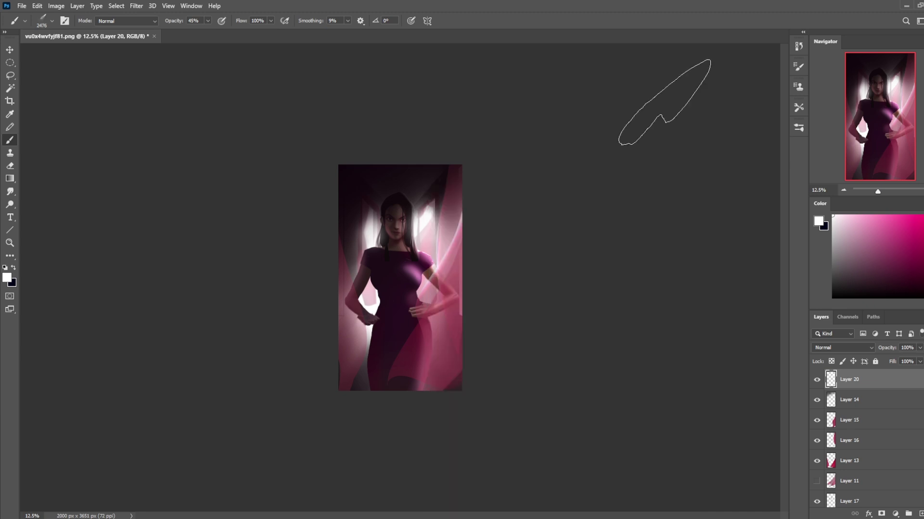
key(bracketright)
key(bracketright)
key(bracketright)
key(bracketright)
key(bracketright)
key(bracketright)
key(bracketright)
key(bracketright)
key(bracketright)
key(bracketright)
key(bracketright)
key(bracketright)
key(bracketright)
key(bracketright)
key(bracketright)
key(bracketright)
key(bracketright)
key(bracketright)
key(bracketright)
key(bracketright)
key(ctrl+shift+alt+n)
key(bracketleft)
click(432, 254)
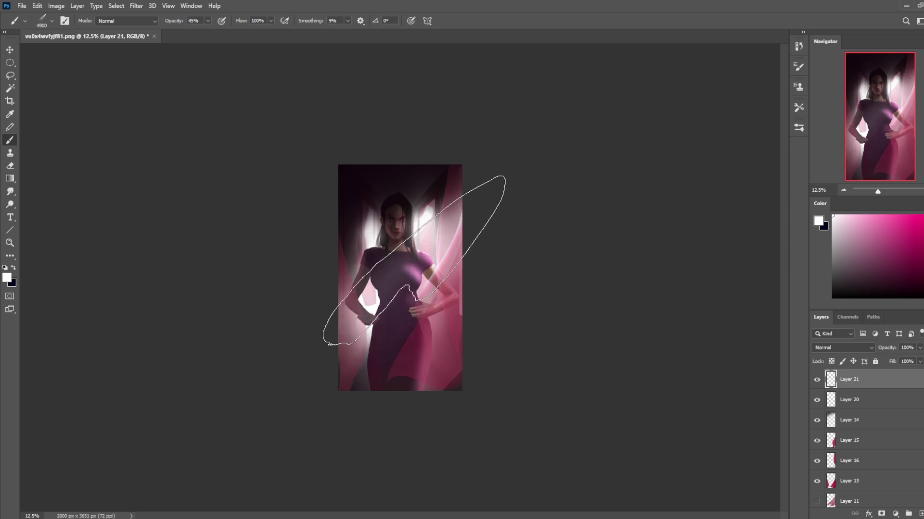
click(414, 260)
key(bracketleft)
key(bracketleft)
key(bracketleft)
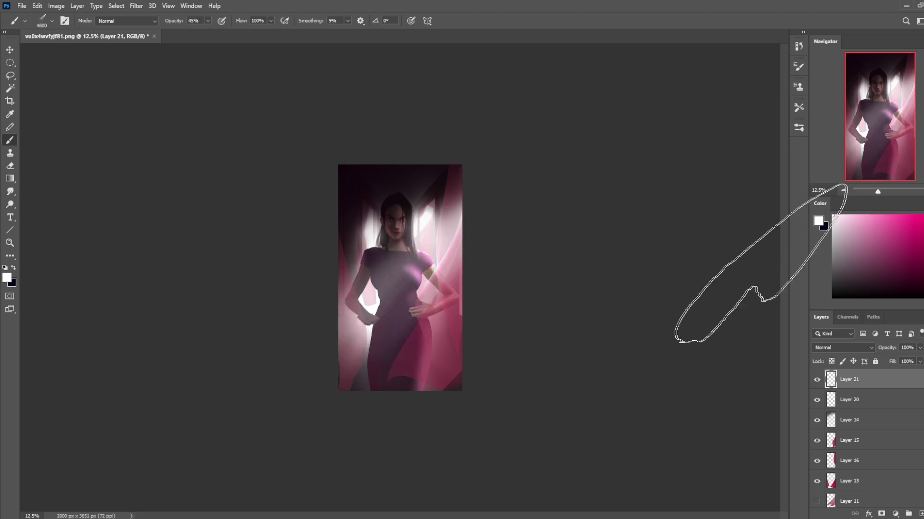
Switch to the Eraser and select Layer 13, then Layer 15
key(e)
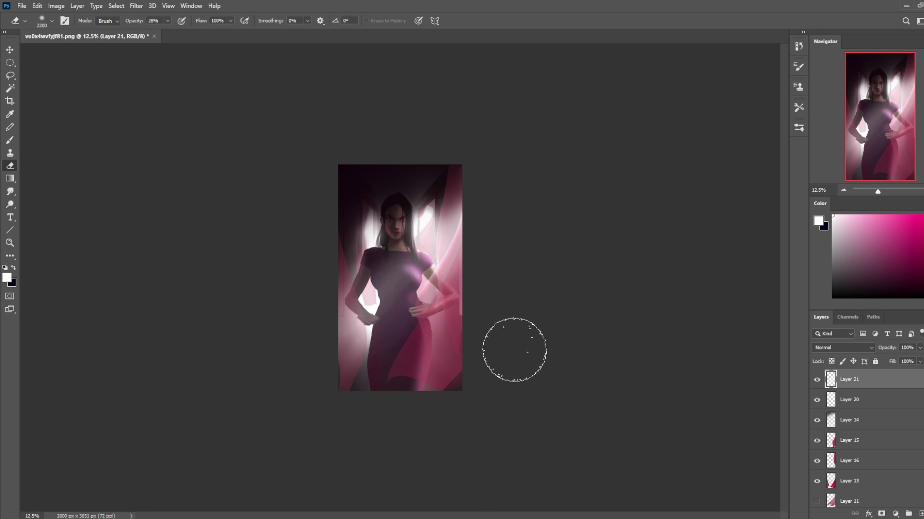
scroll(865, 428, down, 2)
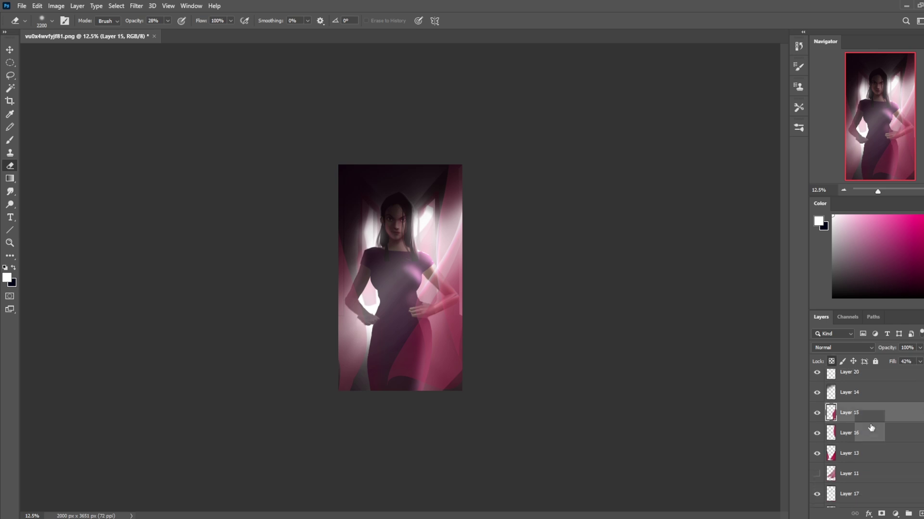
click(869, 455)
click(873, 417)
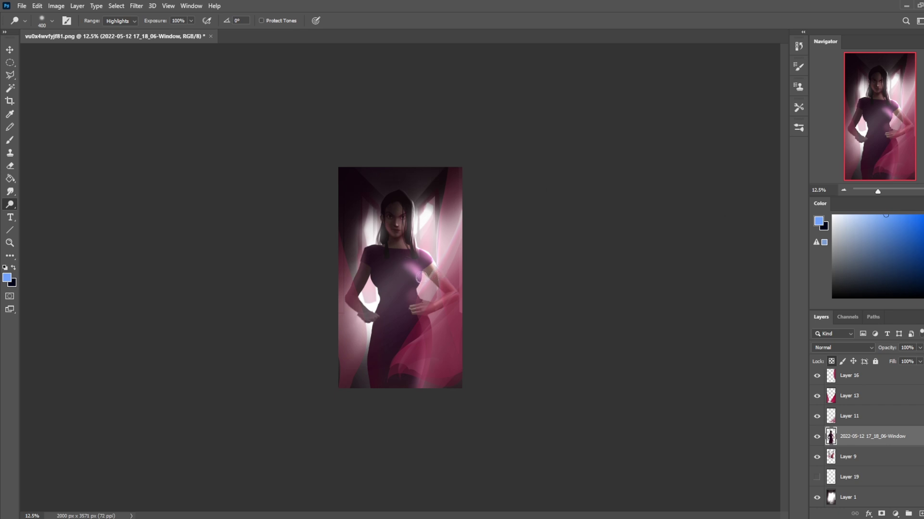
Set Dodge exposure to 28%, sample a pink from the painting and set up the Smudge tool
click(191, 21)
click(174, 108)
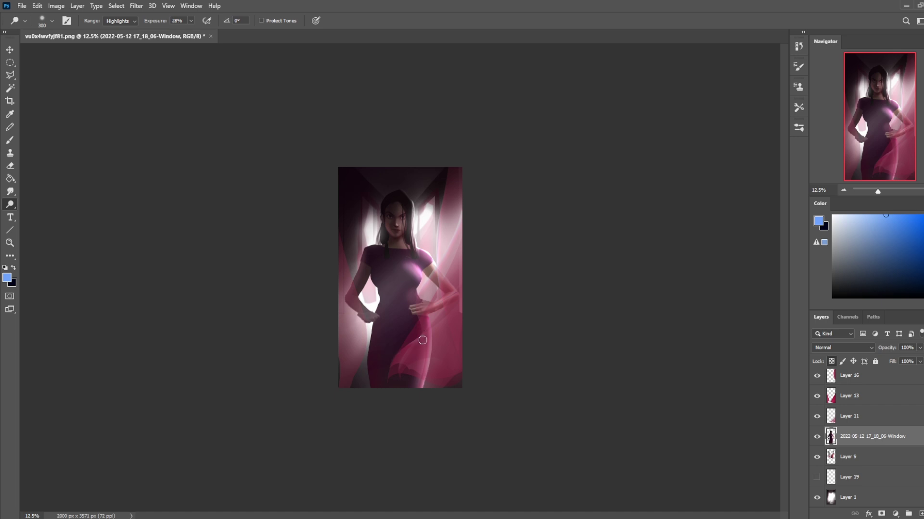
key(b)
alt+click(417, 269)
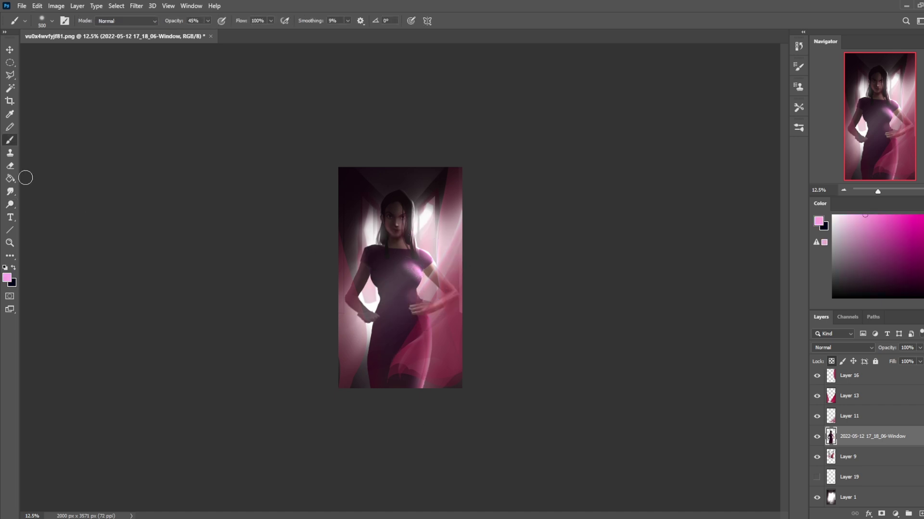
click(10, 191)
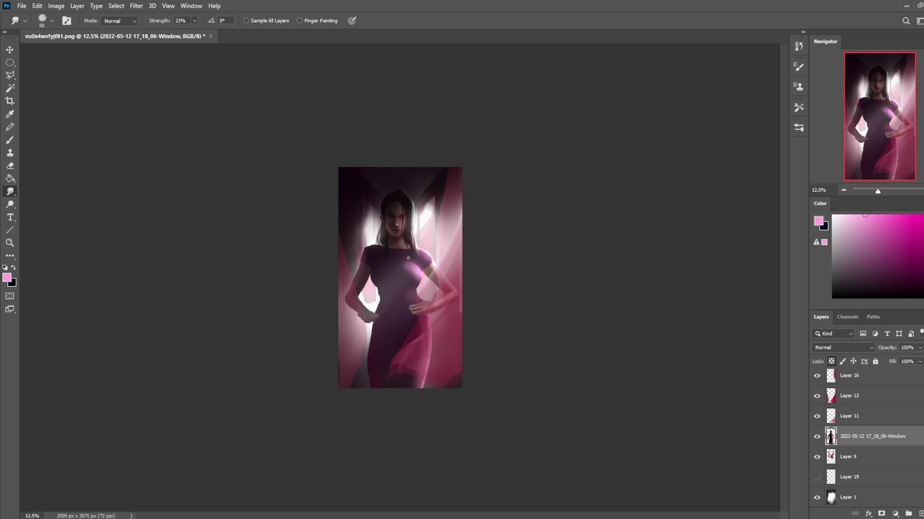
click(194, 21)
click(429, 238)
Paint a lighter pink stroke on the lower dress and smudge it at 9% strength, size 125
key(b)
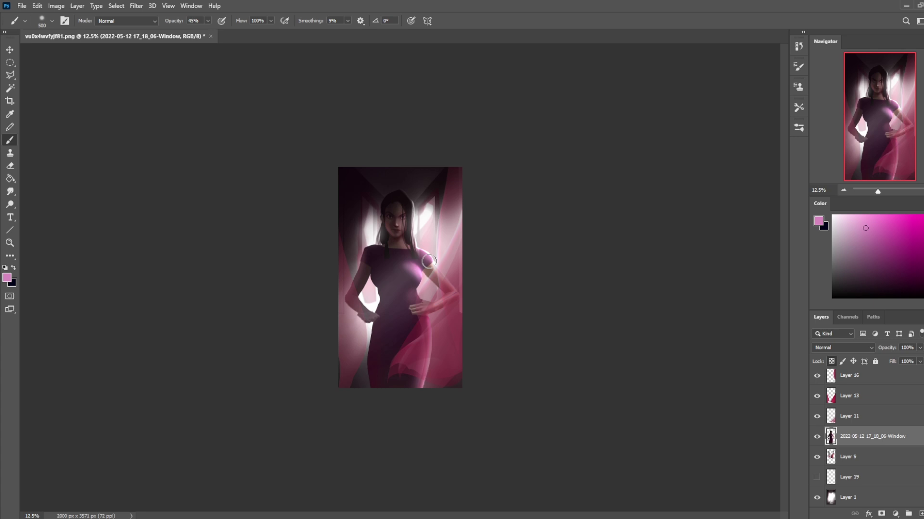
alt+click(428, 261)
drag(392, 404, 394, 350)
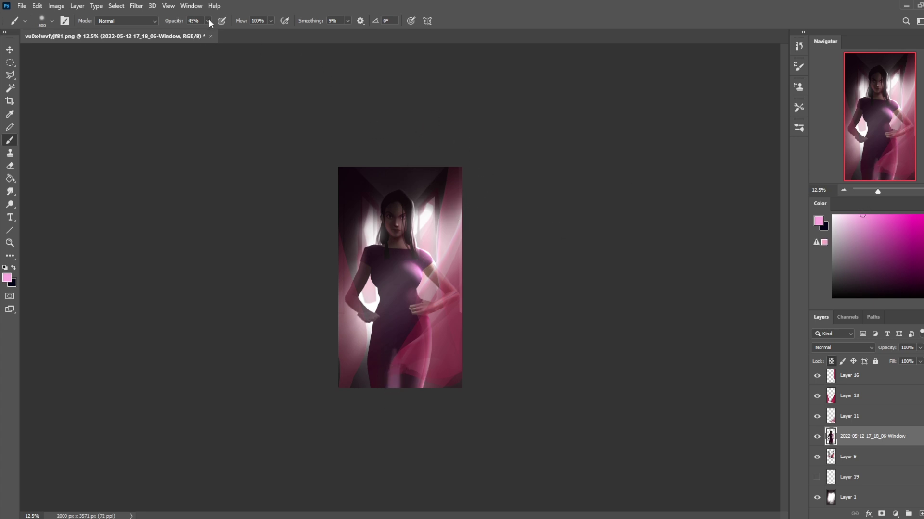
key(r)
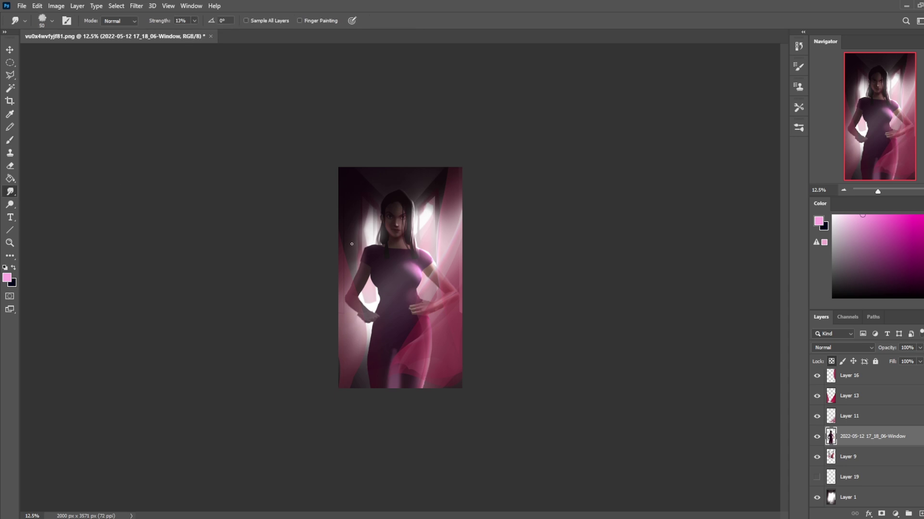
key(bracketright)
key(bracketright)
key(bracketright)
key(bracketright)
key(bracketright)
key(bracketright)
click(195, 20)
drag(194, 32, 193, 31)
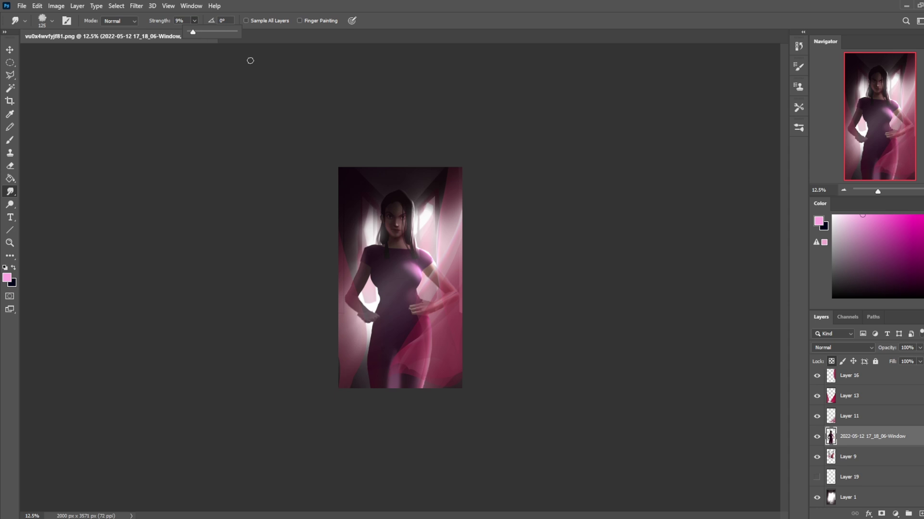
mouse_move(390, 354)
mouse_down()
mouse_move(392, 375)
mouse_move(388, 342)
mouse_move(403, 371)
mouse_up()
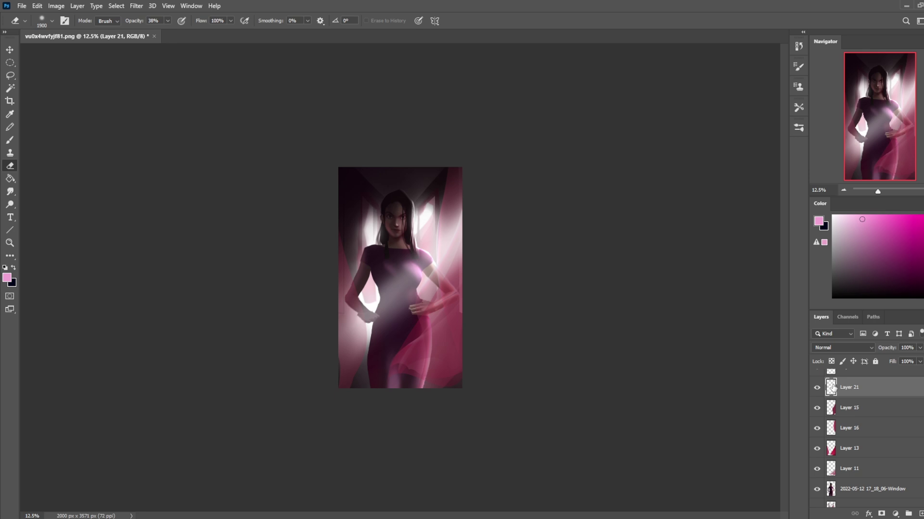
Flatten the image, then set a black 2900 brush to Darken mode
right_click(890, 391)
click(815, 411)
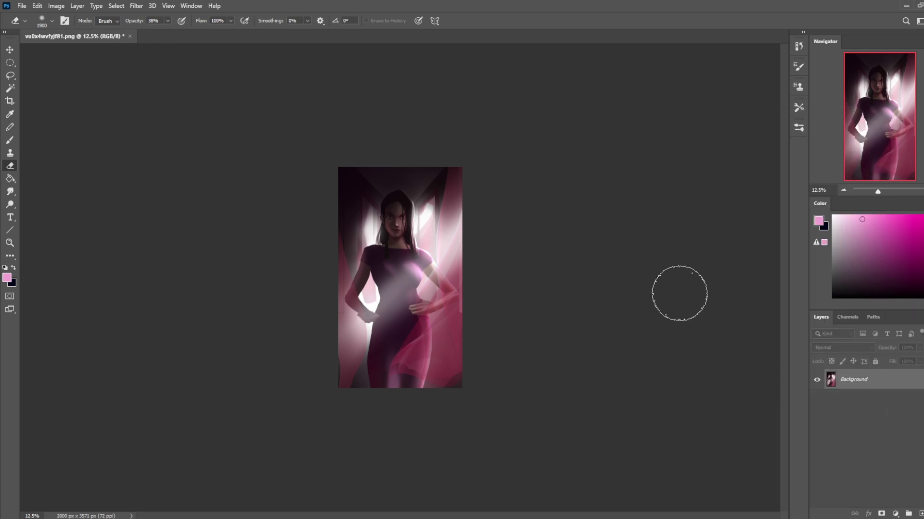
key(b)
alt+shift+right_click(356, 179)
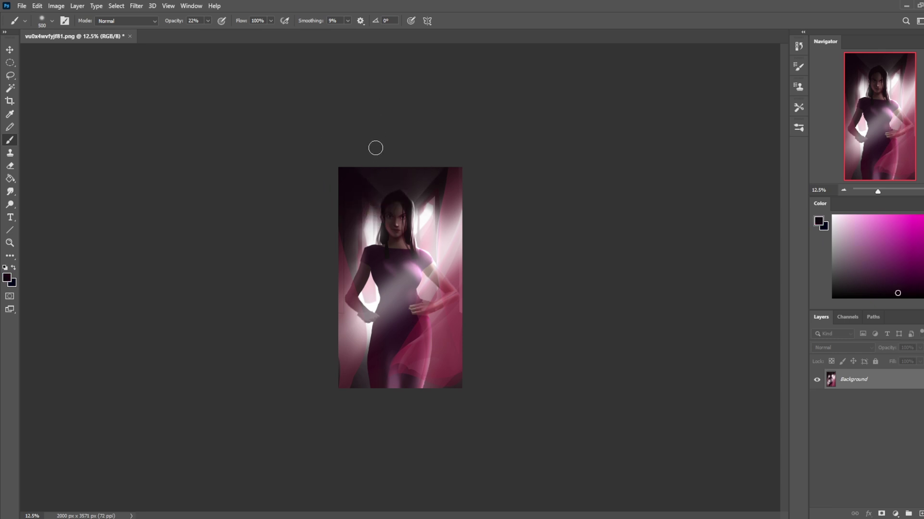
key(bracketright)
key(bracketright)
key(bracketright)
key(bracketright)
key(bracketright)
key(bracketright)
key(bracketright)
key(bracketright)
key(bracketright)
key(bracketright)
key(bracketright)
key(bracketright)
key(bracketright)
key(bracketright)
key(bracketright)
key(bracketright)
key(bracketright)
key(bracketright)
key(bracketright)
key(bracketright)
click(124, 21)
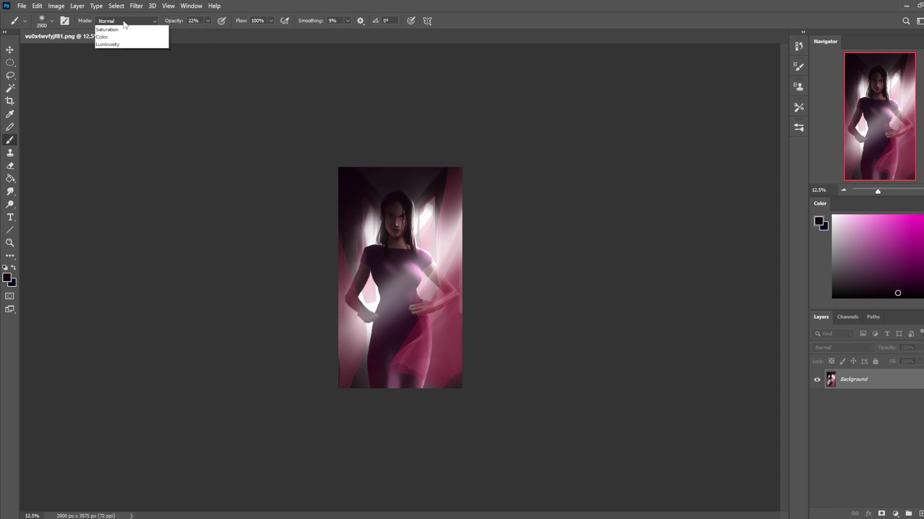
click(120, 67)
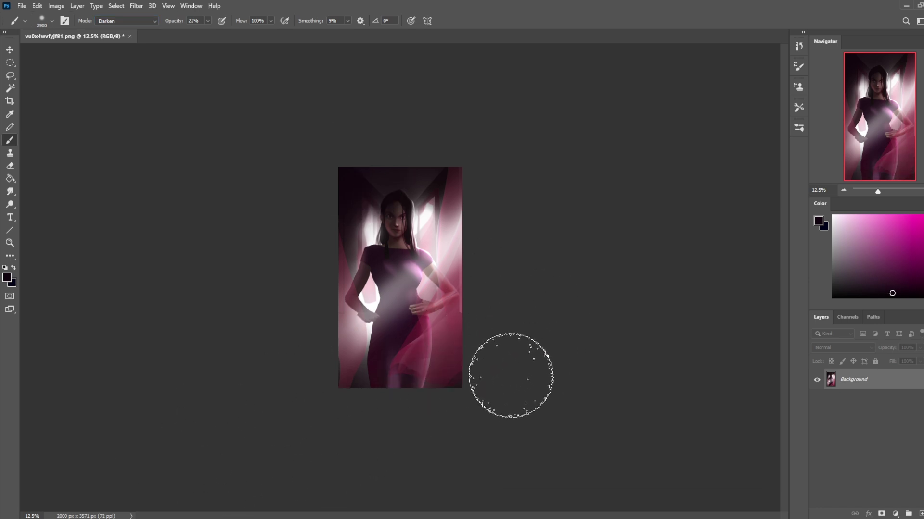
Lightly dodge the chest with an 800 brush at 9% exposure
click(10, 203)
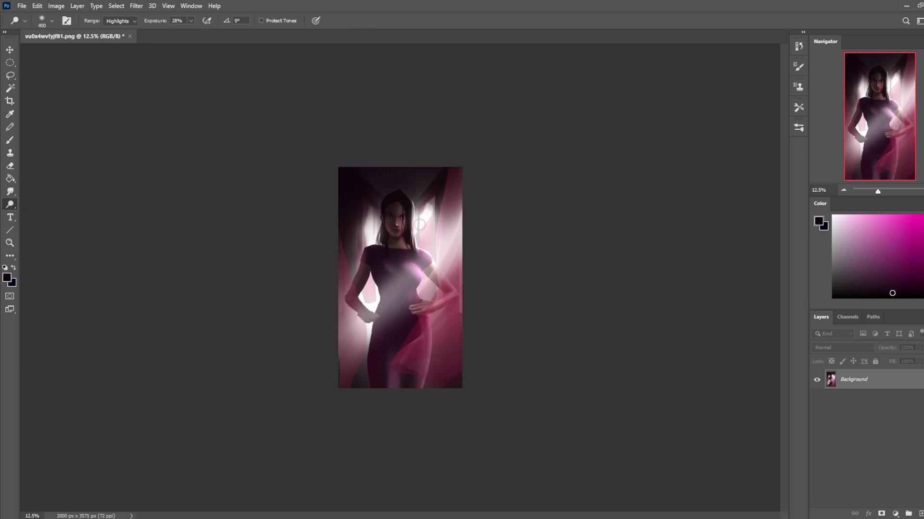
key(bracketright)
key(bracketright)
key(bracketright)
key(bracketright)
click(190, 20)
drag(191, 32, 182, 32)
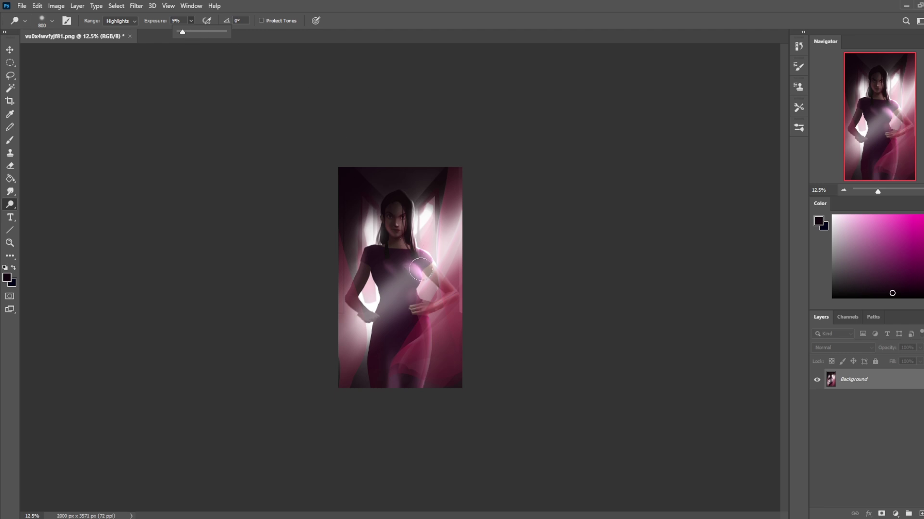
mouse_move(420, 270)
mouse_down()
mouse_move(399, 258)
mouse_move(429, 258)
mouse_up()
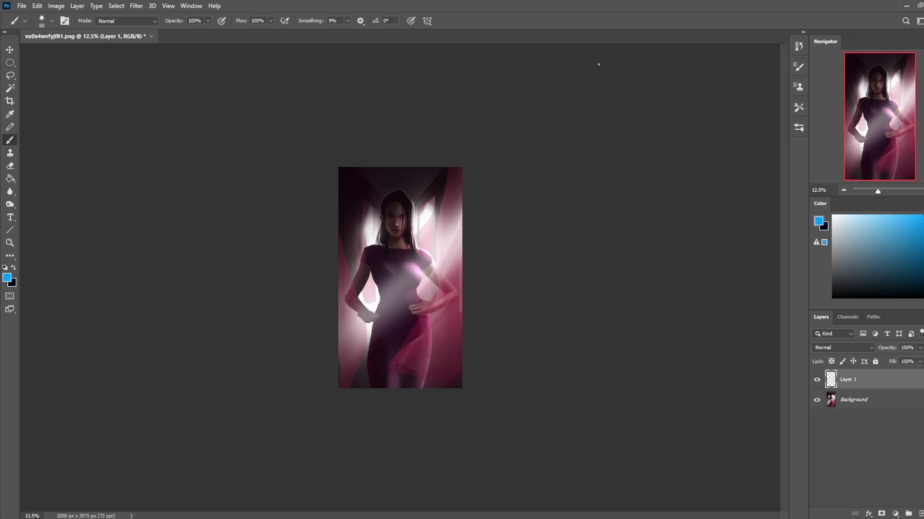
Show the History panel and view the original portrait snapshot
click(797, 46)
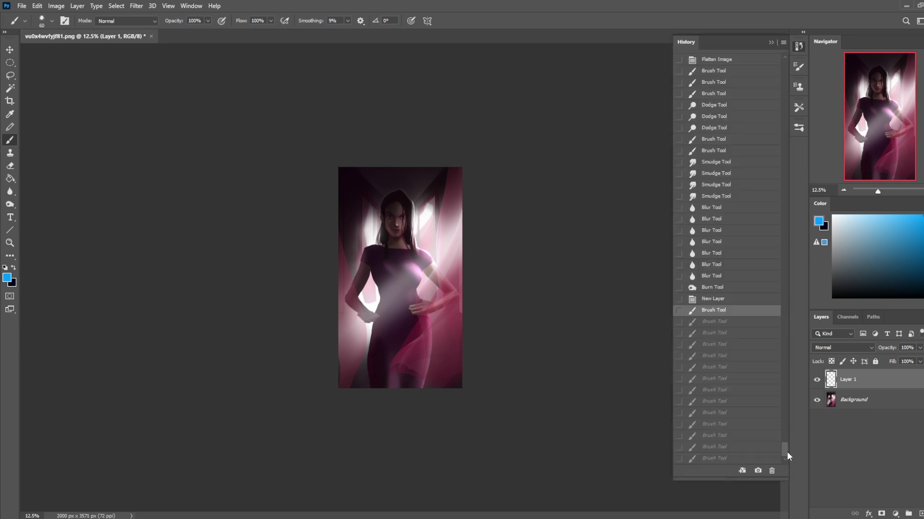
mouse_move(786, 452)
mouse_down()
mouse_move(789, 50)
mouse_move(786, 458)
mouse_up()
click(732, 63)
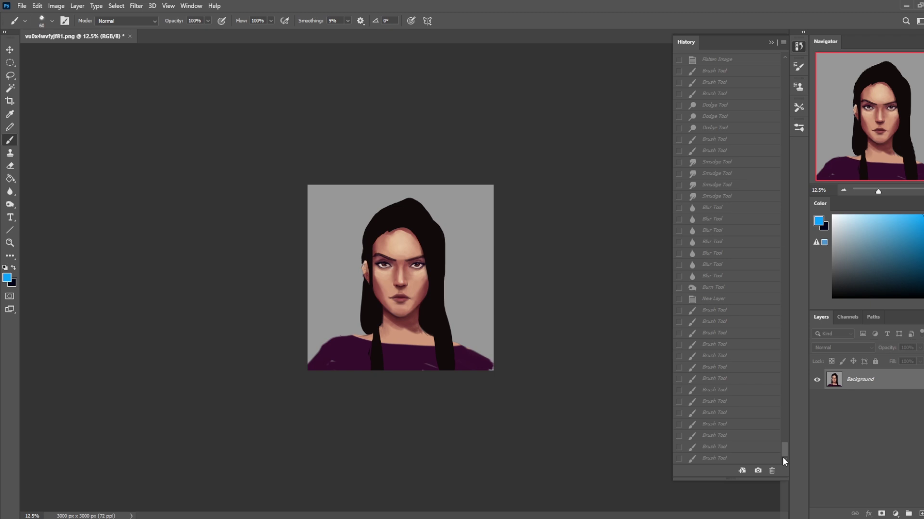
Step back through the painting history to remove the blue strokes, then jump to the latest step
click(721, 459)
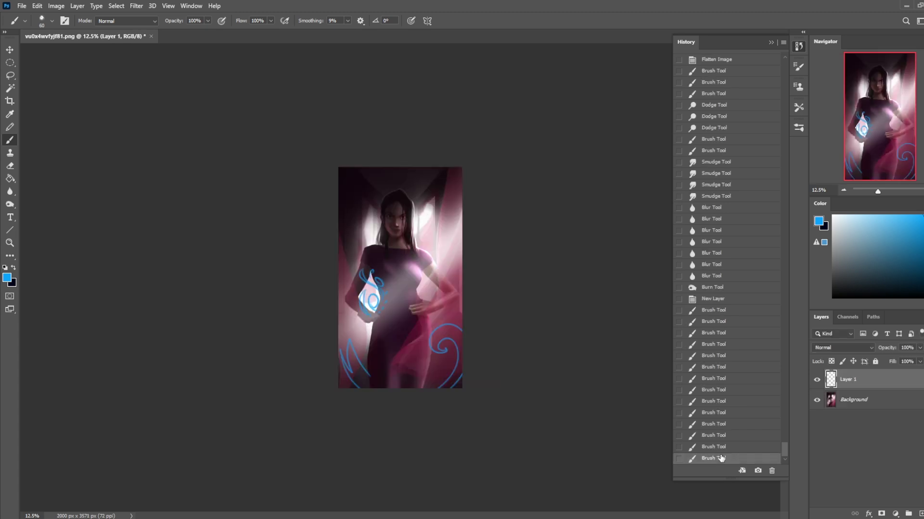
click(719, 425)
click(719, 402)
click(716, 355)
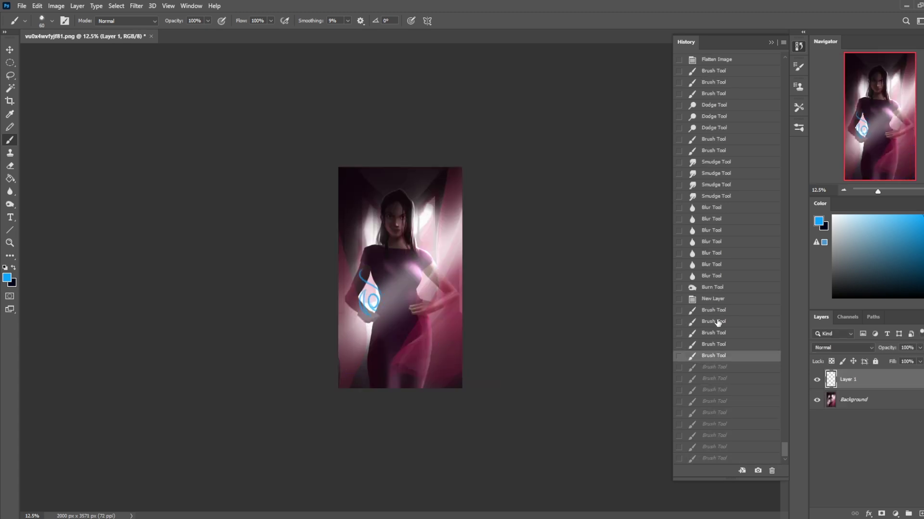
click(716, 321)
click(715, 301)
click(750, 458)
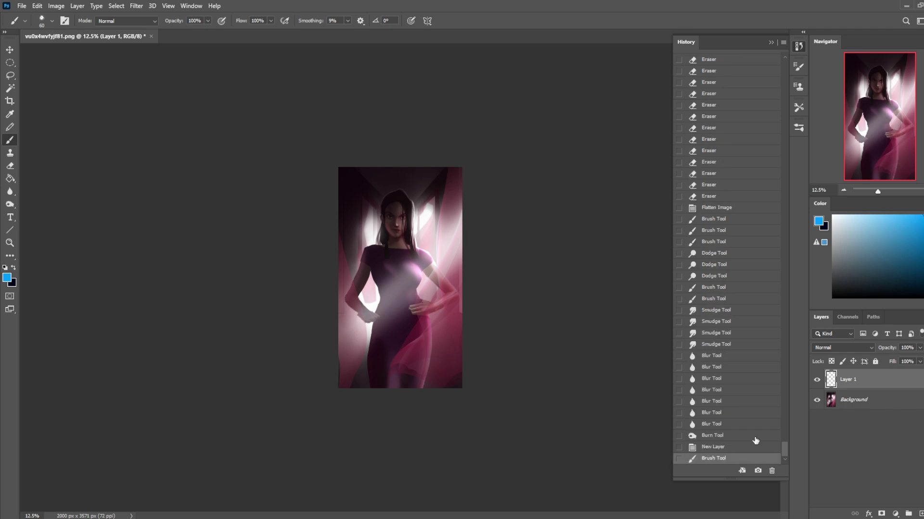
Compare against the original portrait once more, then restore the finished pink-lit painting
drag(782, 446, 783, 68)
click(768, 67)
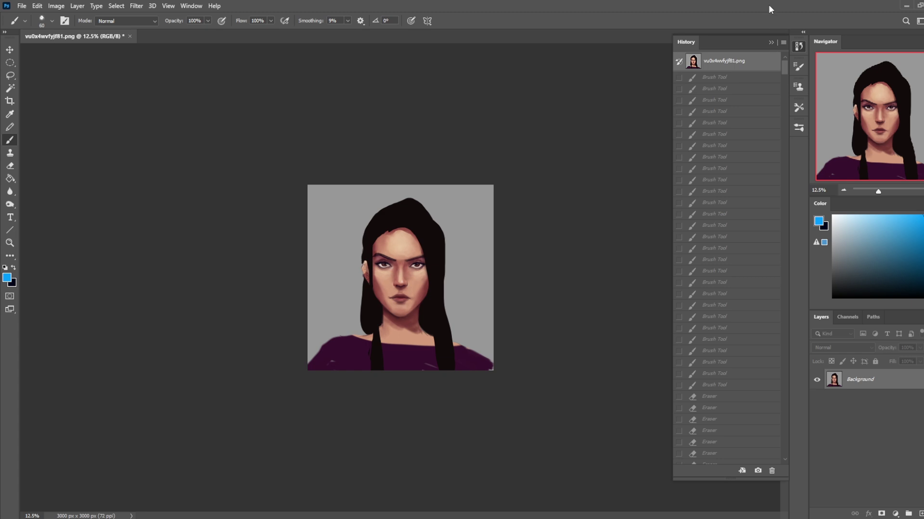
scroll(712, 348, down, 5)
drag(790, 78, 787, 444)
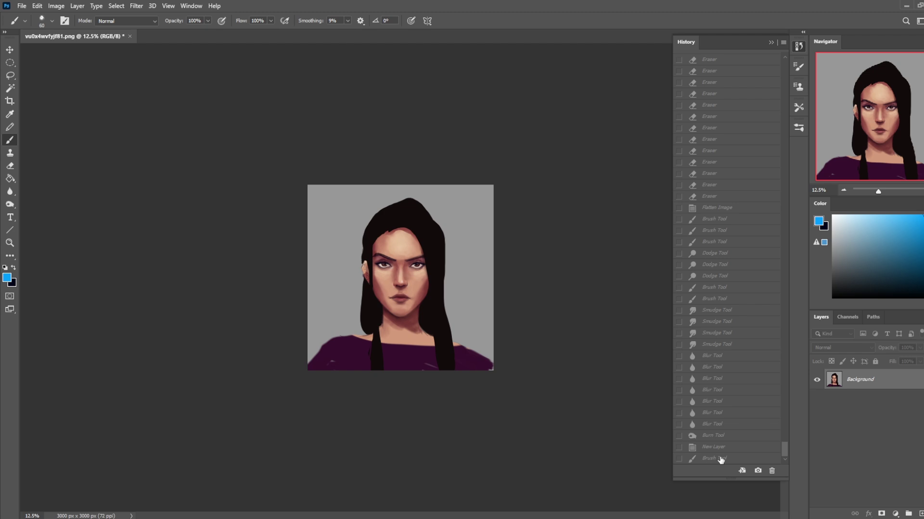
click(720, 458)
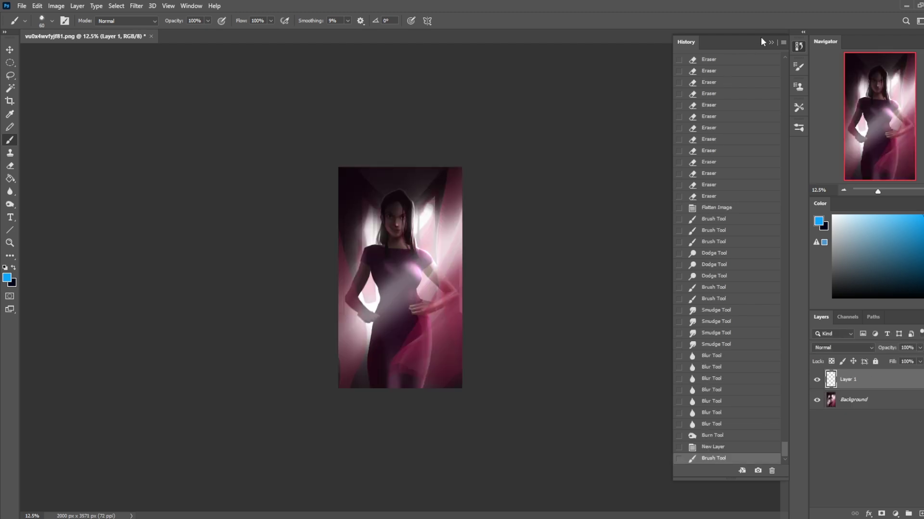
Close the History panel, zoom in slightly, and switch to Chrome showing the portfolio site
click(770, 43)
key(ctrl+plus)
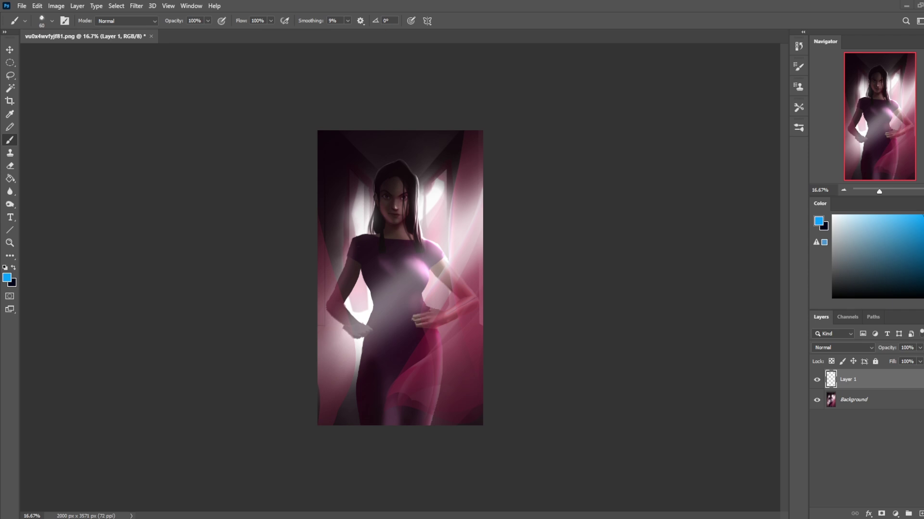
key(alt+Tab)
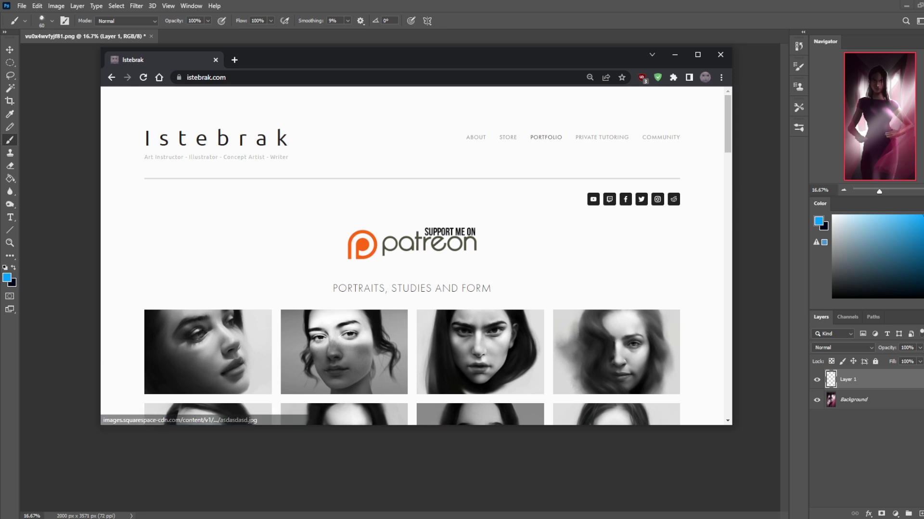
Bring up the Windows calendar flyout from the taskbar clock
click(904, 518)
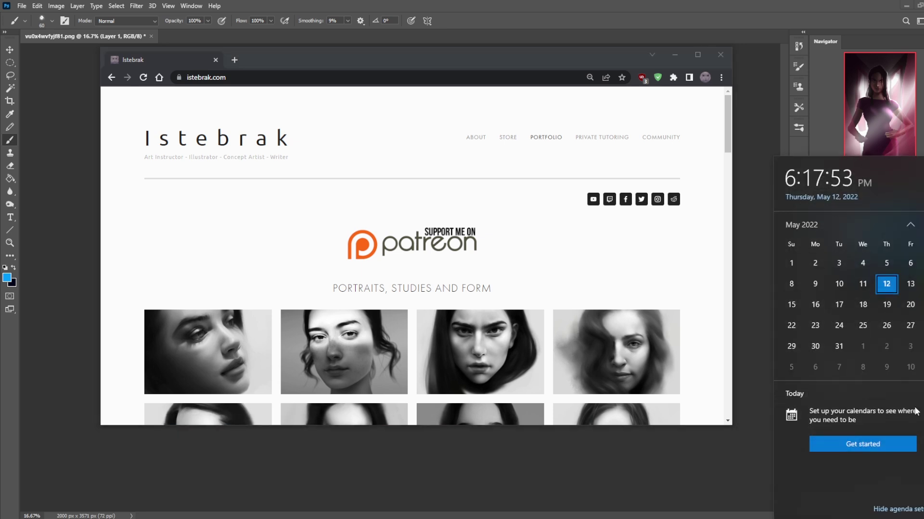